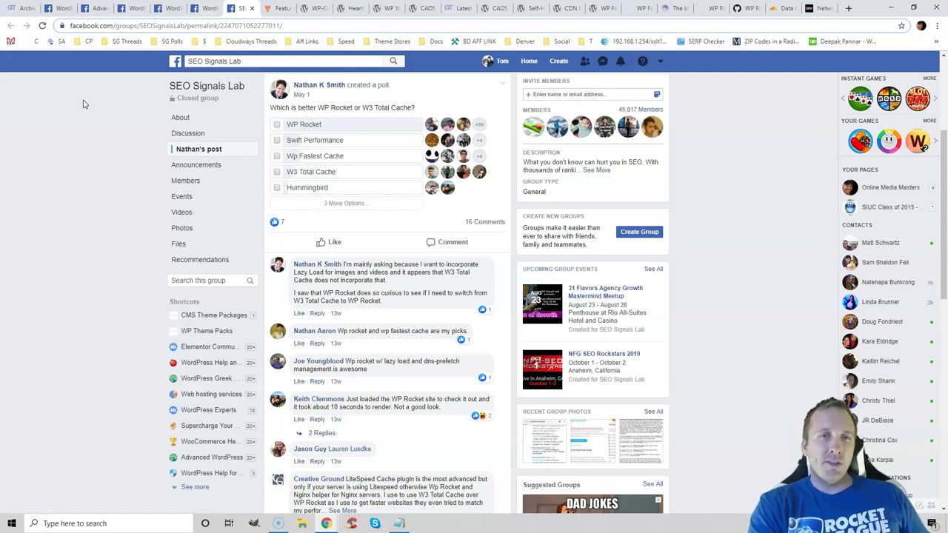
Step: Review WP Rocket's feature comparison table and the plugin pages for WP-Optimize, Heartbeat Control and WP YouTube Lyte
left_click(280, 9)
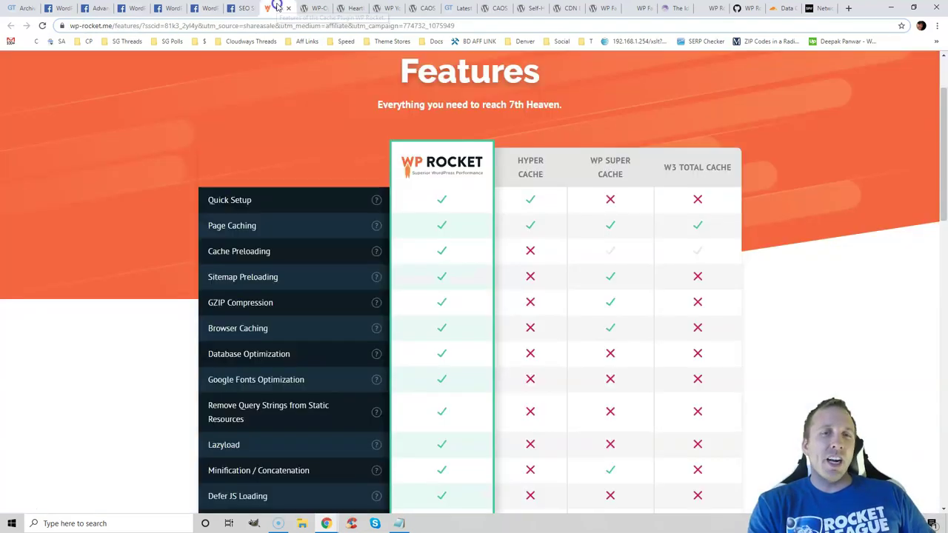
left_click_drag(944, 143, 945, 250)
key("ctrl+Tab")
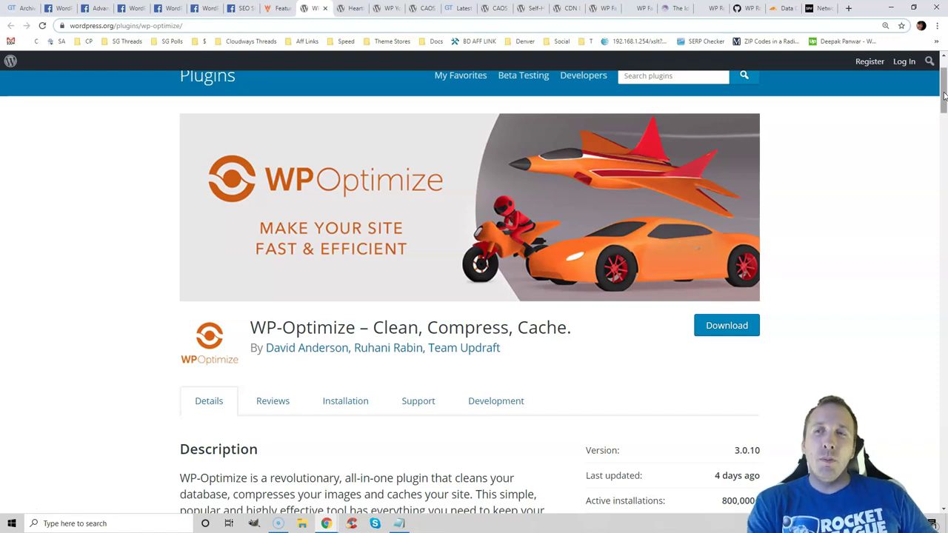
left_click(348, 11)
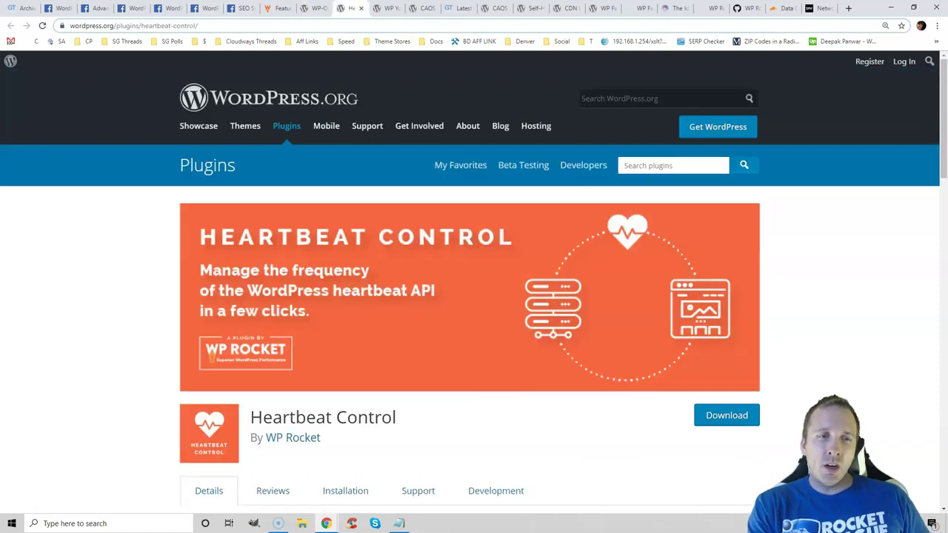
key("ctrl+Tab")
left_click(297, 215)
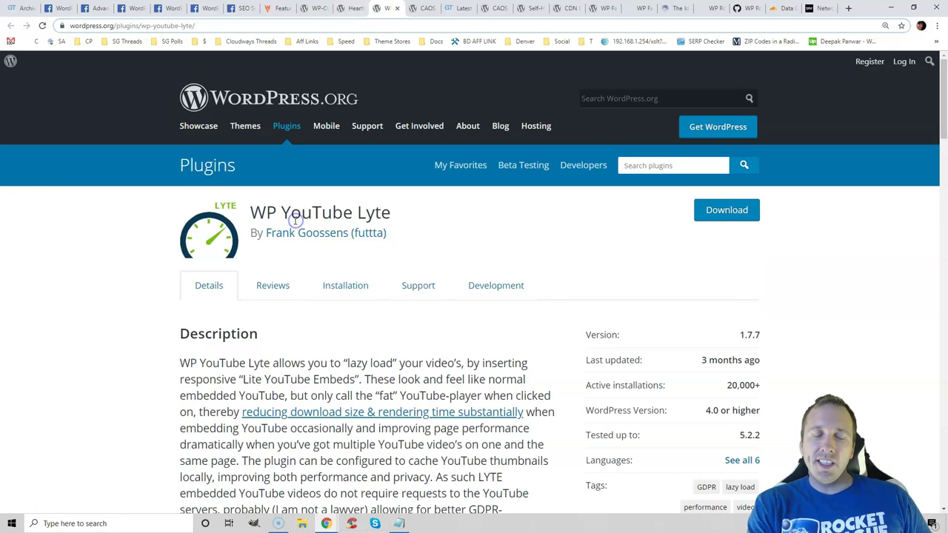
Step: View the CAOS for Analytics plugin page and the GTmetrix report's Leverage browser caching recommendation
key("ctrl+Tab")
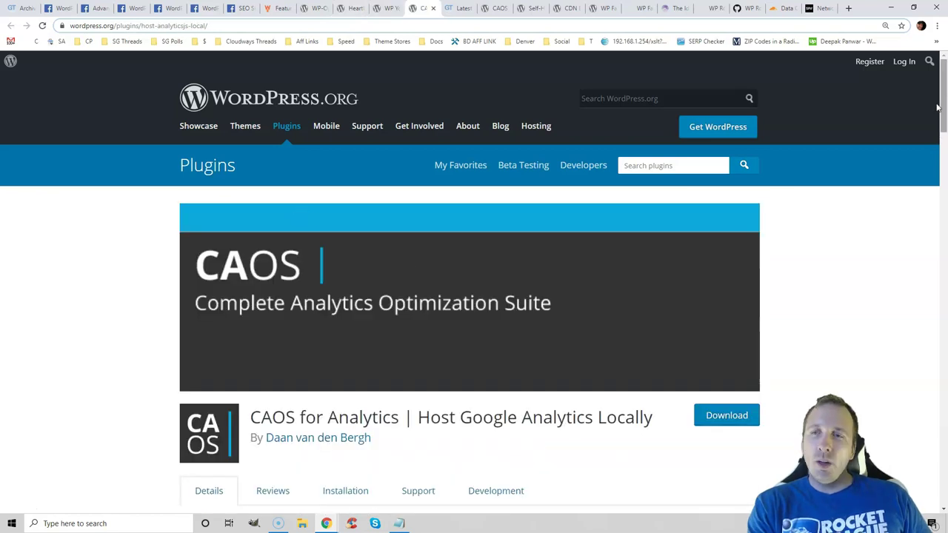
left_click_drag(944, 93, 944, 119)
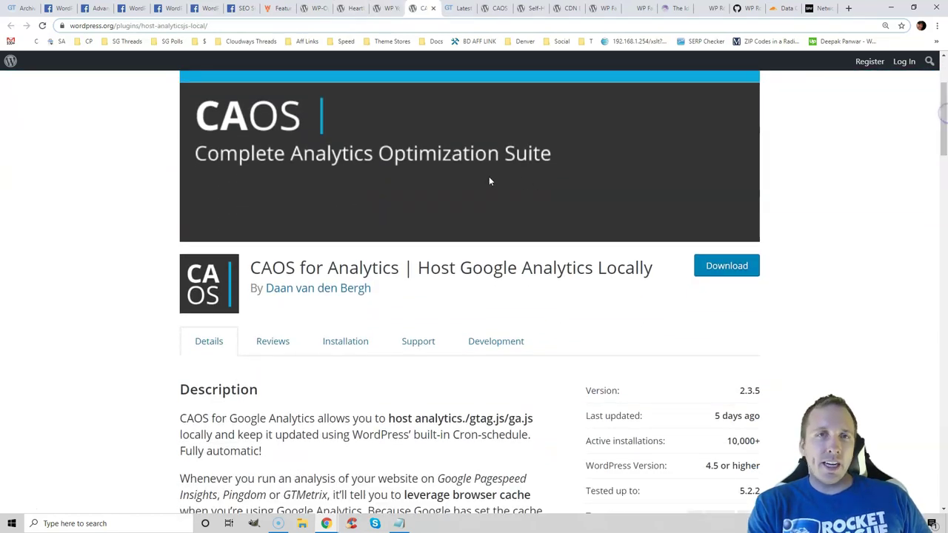
left_click(457, 8)
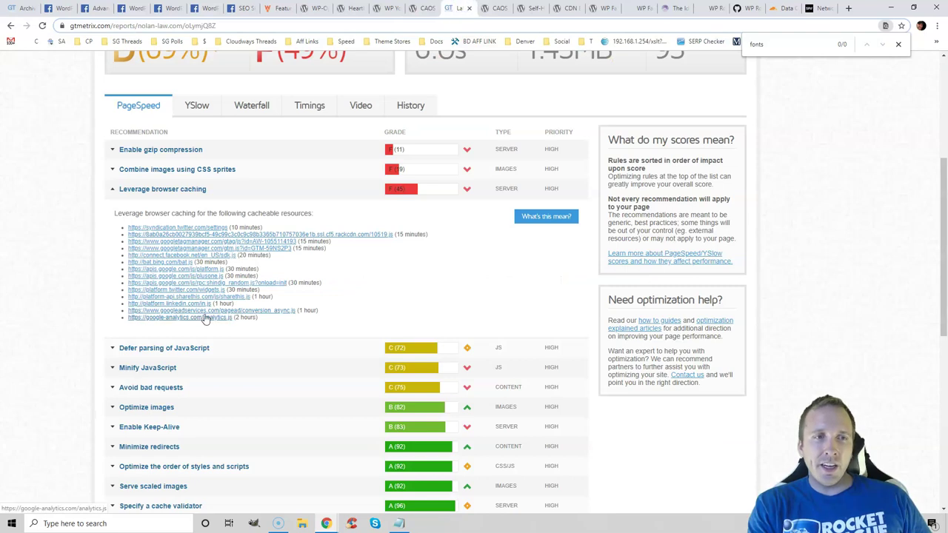
Step: View the CAOS for Webfonts, Self-Hosted Google Fonts and CDN Enabler plugin pages, and return to the start of WP Rocket's features page
left_click(495, 8)
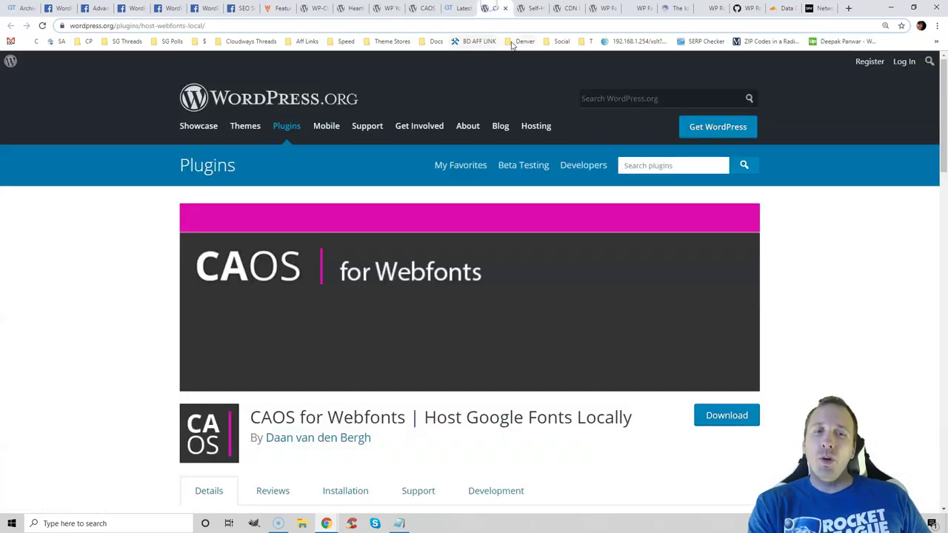
left_click(529, 8)
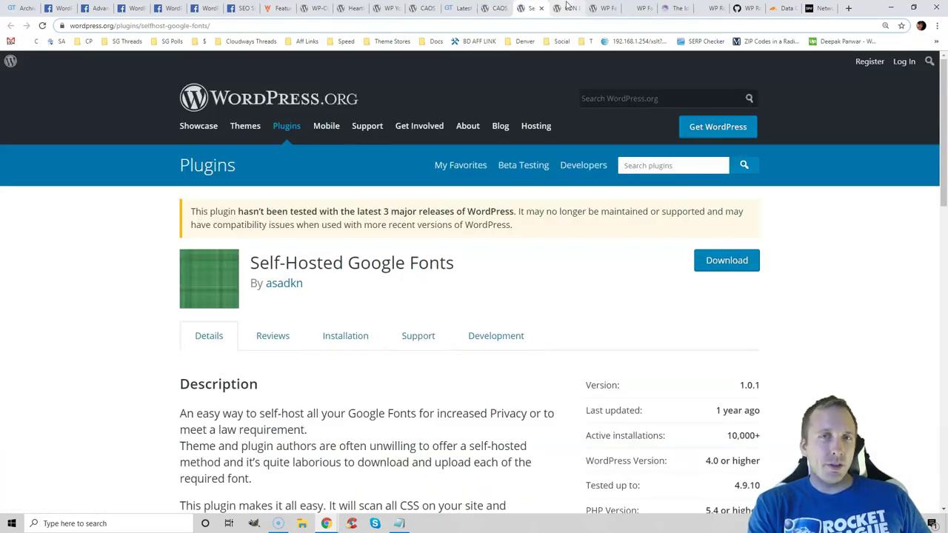
left_click(567, 7)
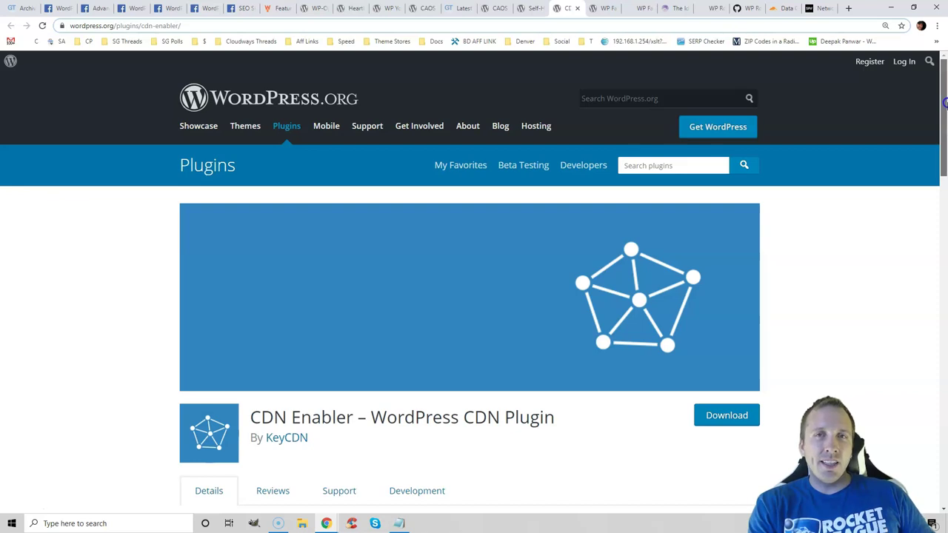
left_click(280, 8)
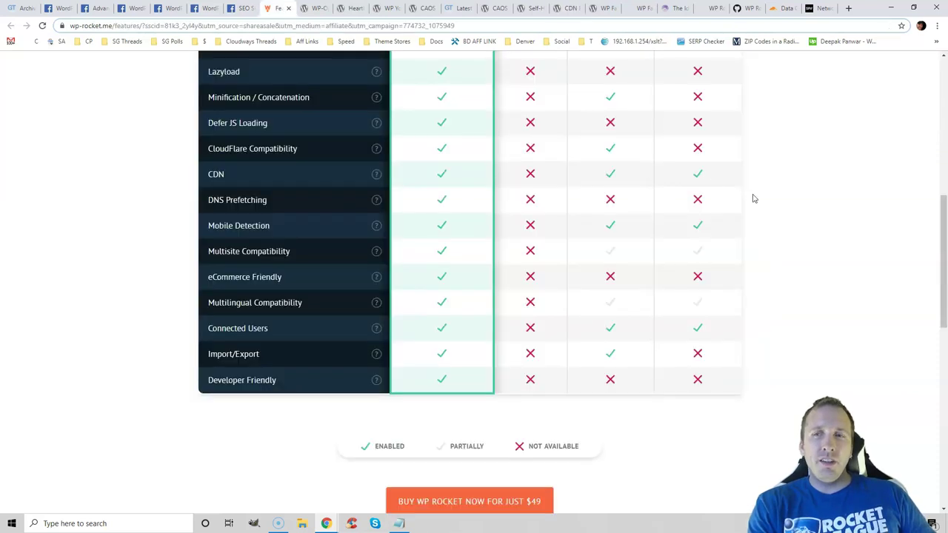
left_click_drag(943, 262, 910, 127)
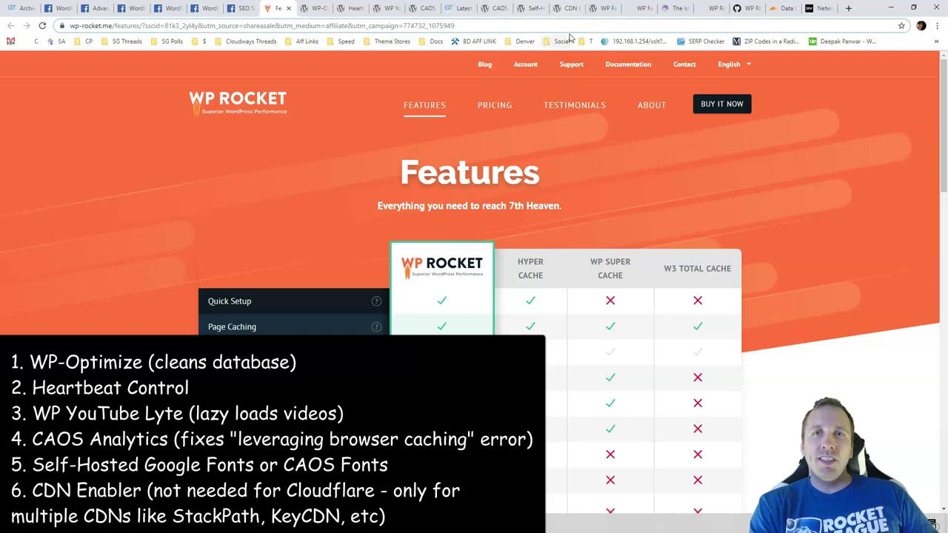
Step: View the WP Fastest Cache plugin page, and examine the plugin's general settings and CDN options in WordPress
left_click(603, 8)
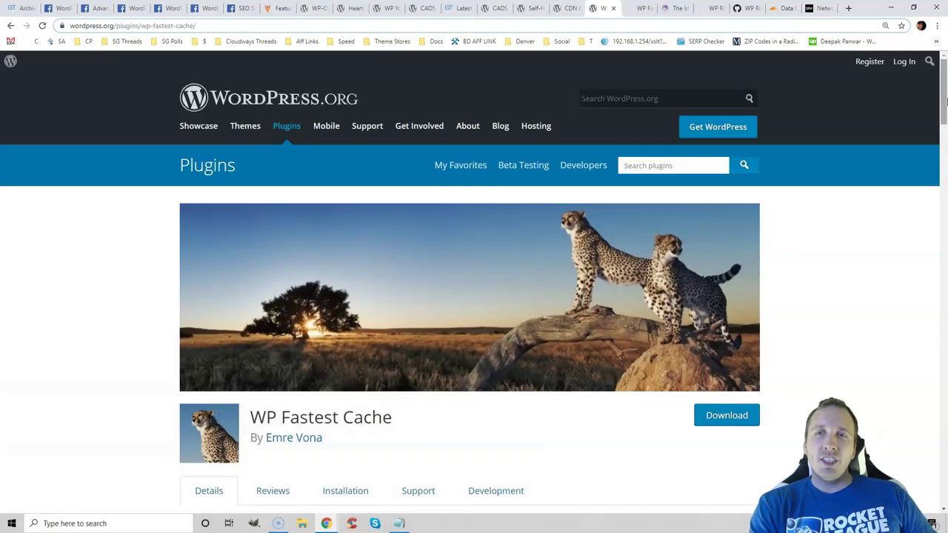
left_click(644, 8)
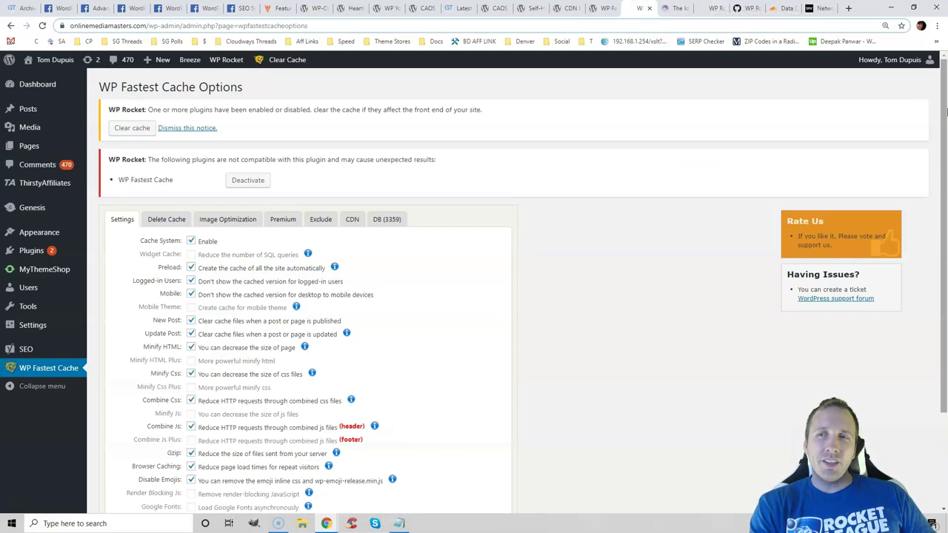
scroll(945, 176, "down", 2)
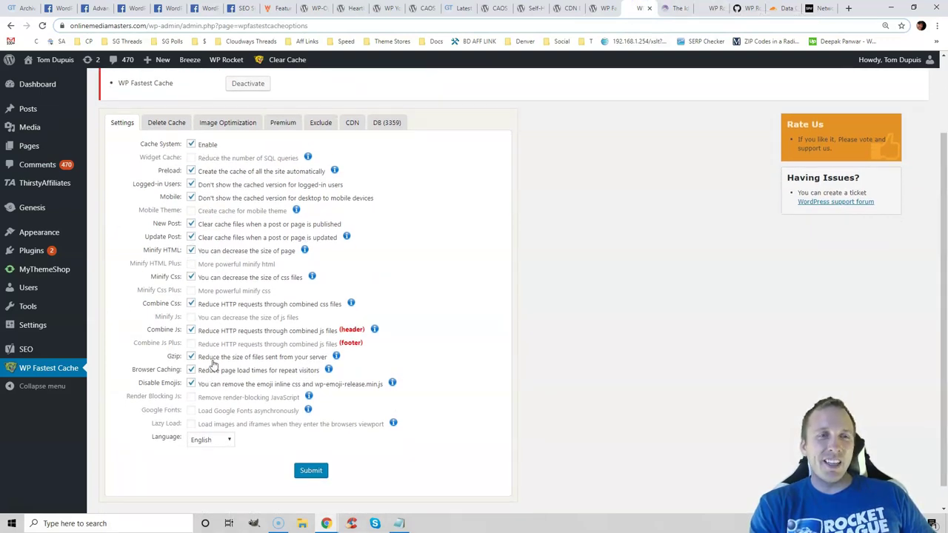
left_click(351, 124)
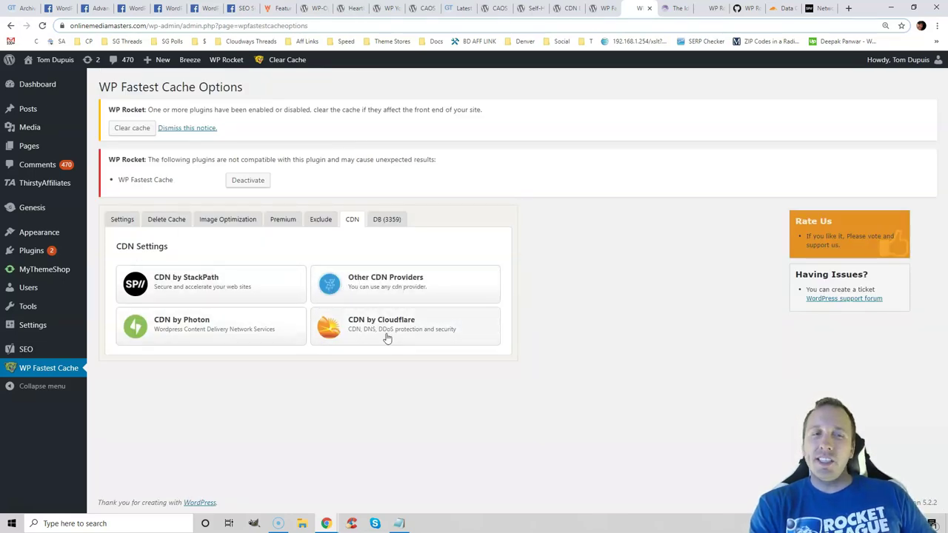
left_click(122, 219)
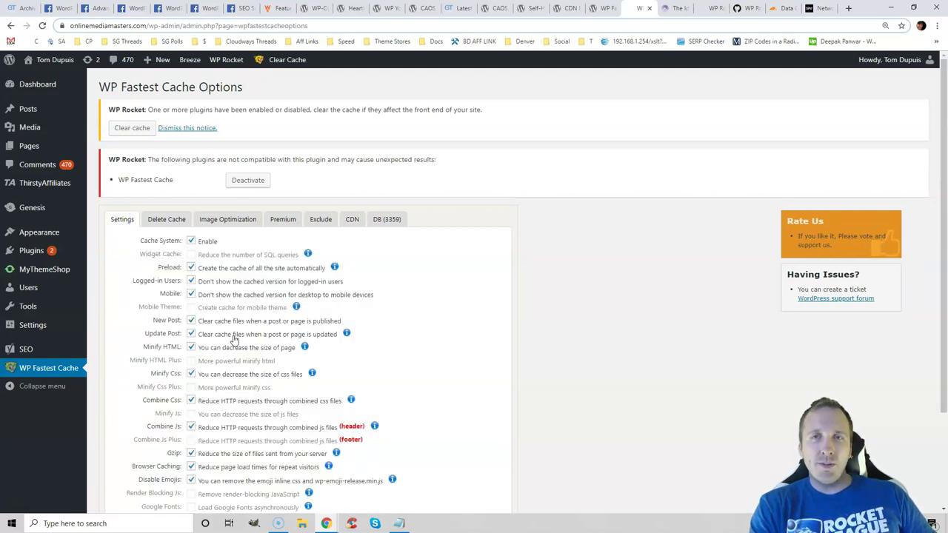
Step: View the ideal WP Rocket settings article, and look through WP Rocket's Cache and File Optimization settings
left_click(677, 8)
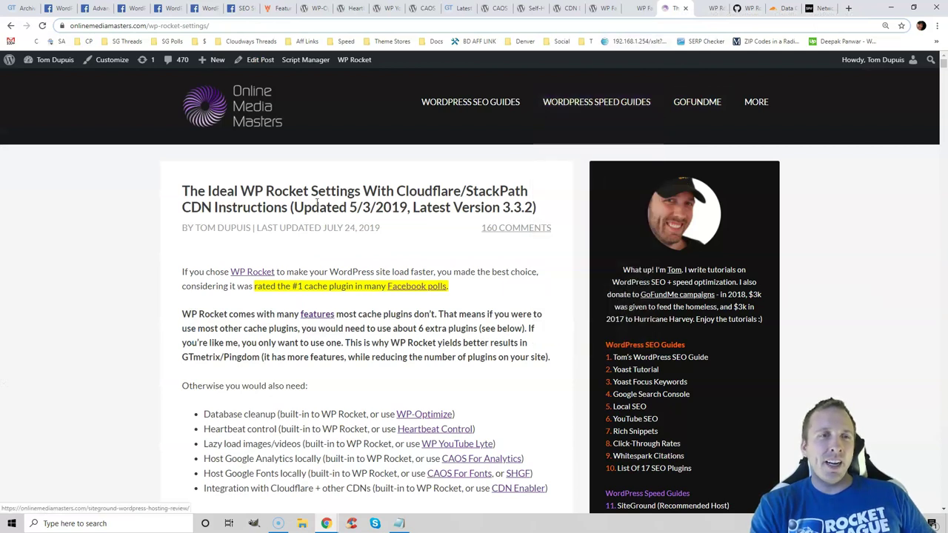
left_click_drag(182, 186, 538, 210)
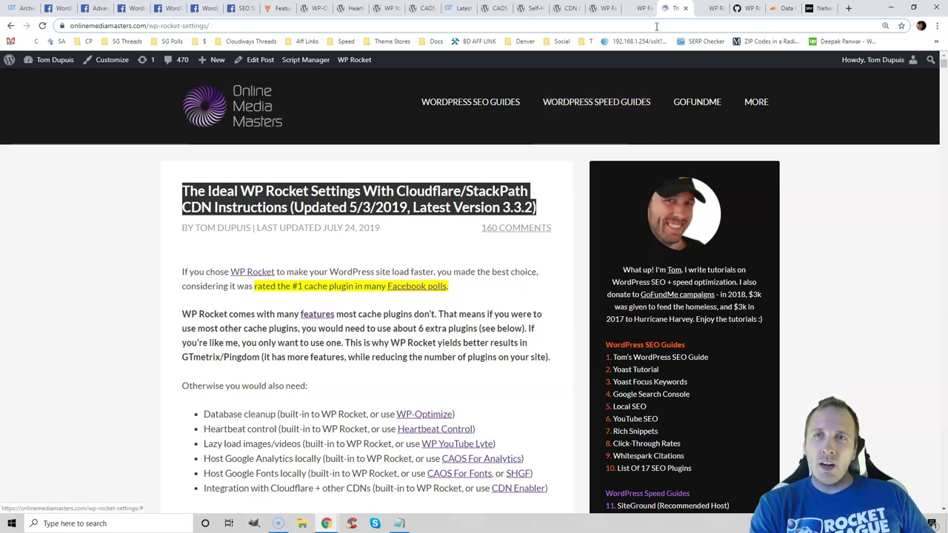
left_click(712, 8)
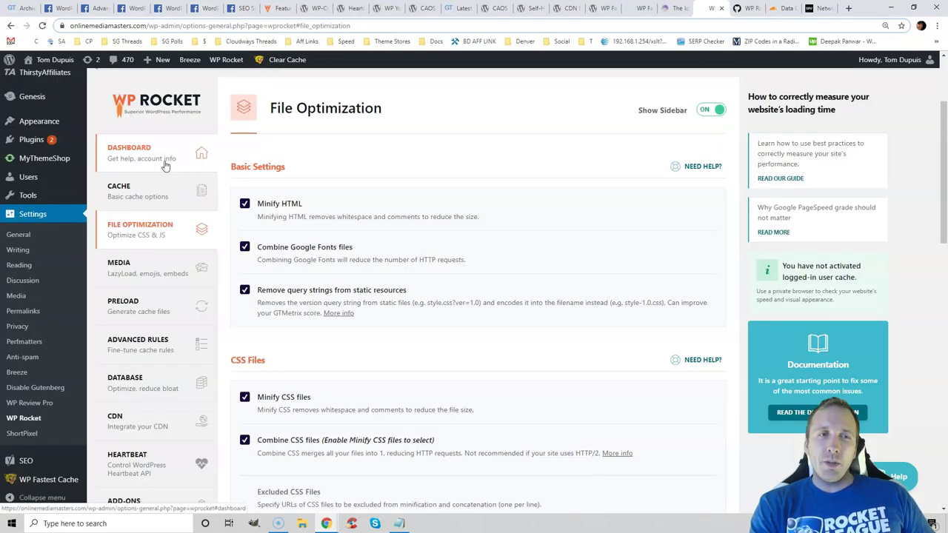
left_click(140, 192)
left_click_drag(945, 211, 943, 251)
left_click(140, 133)
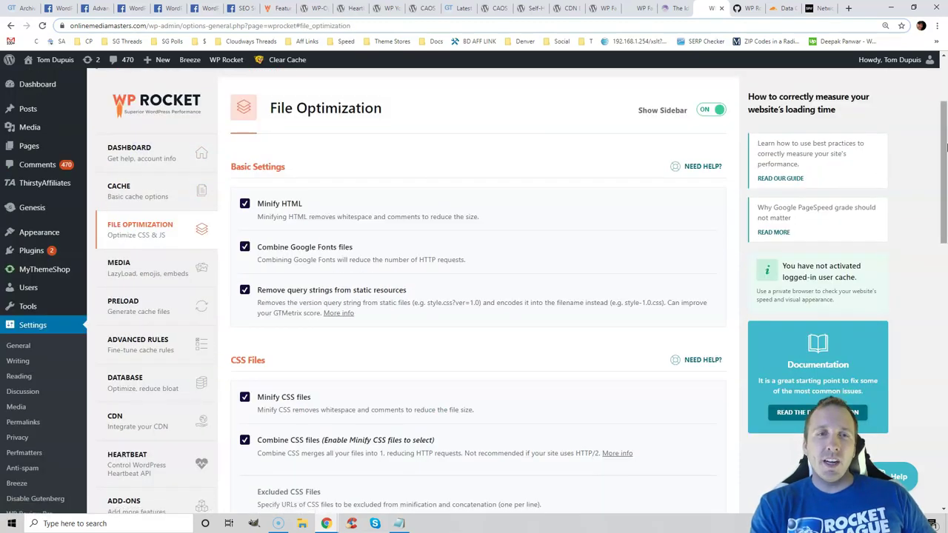
left_click_drag(946, 146, 945, 144)
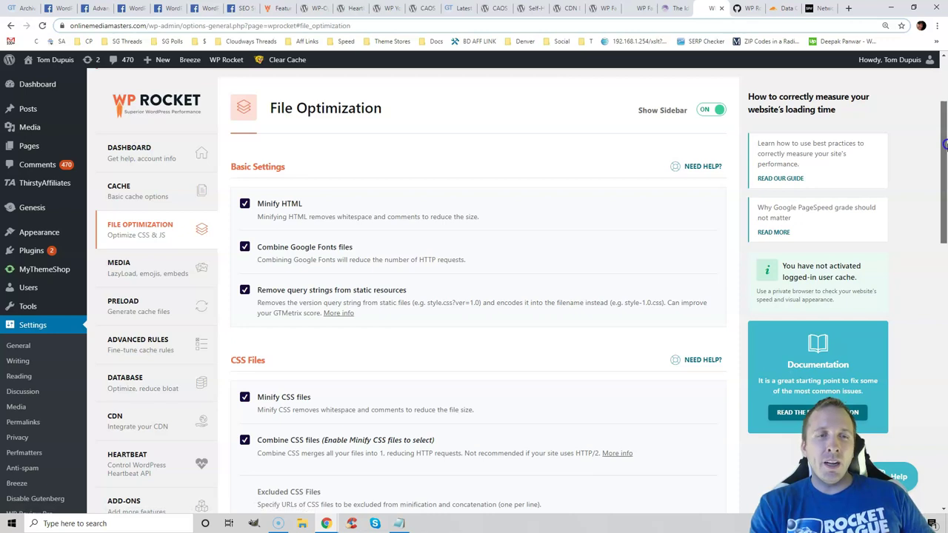
Step: Compare the WP Fastest Cache options with WP Rocket's CSS and JavaScript settings under File Optimization
left_click(639, 8)
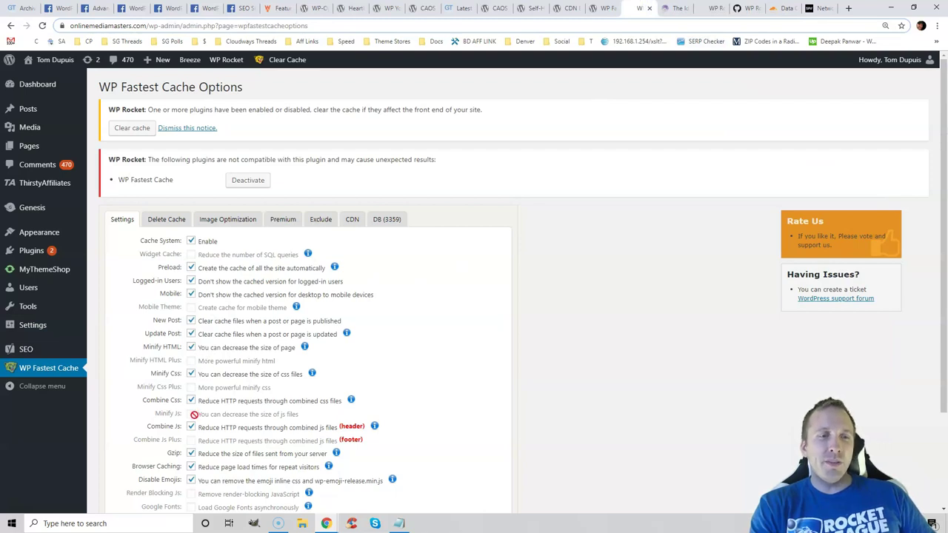
left_click(709, 8)
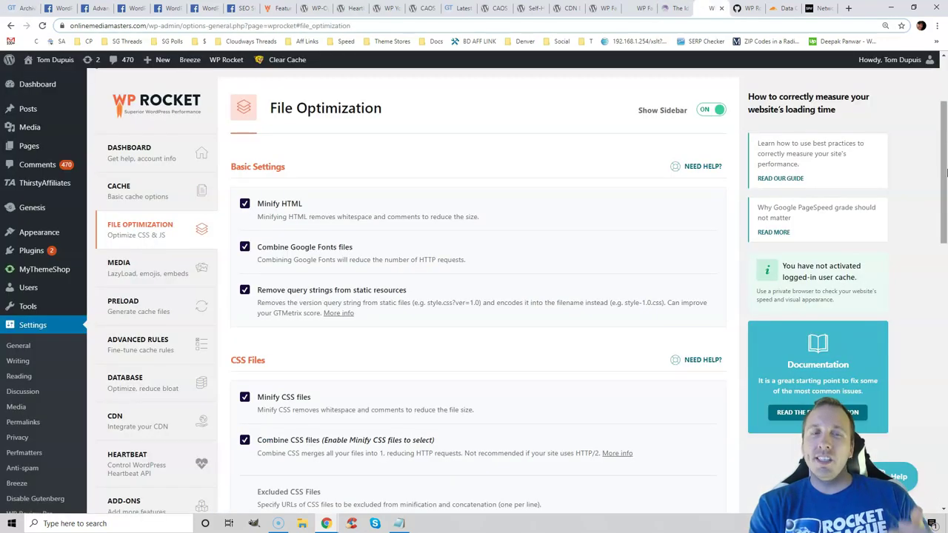
left_click_drag(946, 169, 940, 245)
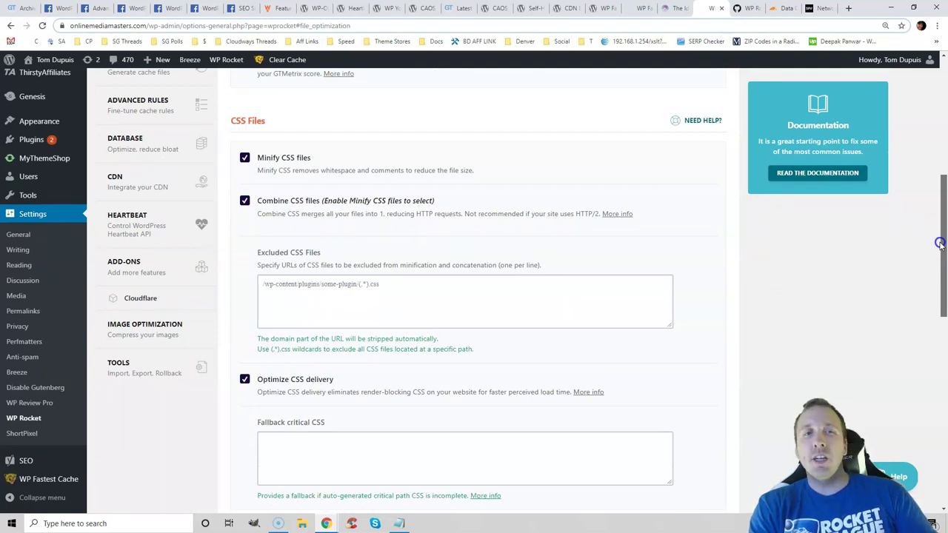
mouse_move(941, 244)
left_mouse_down()
mouse_move(941, 275)
mouse_move(945, 247)
left_mouse_up()
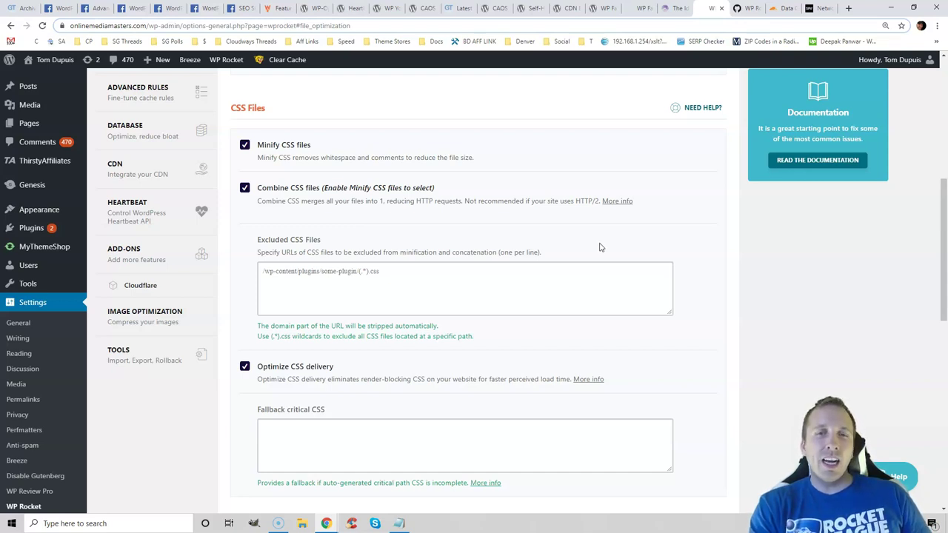
left_click(388, 293)
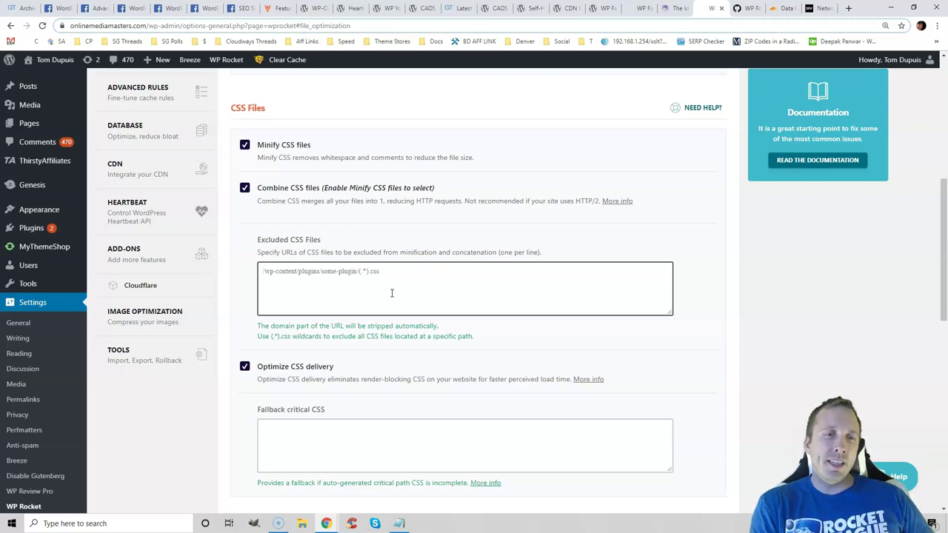
left_click_drag(945, 222, 945, 400)
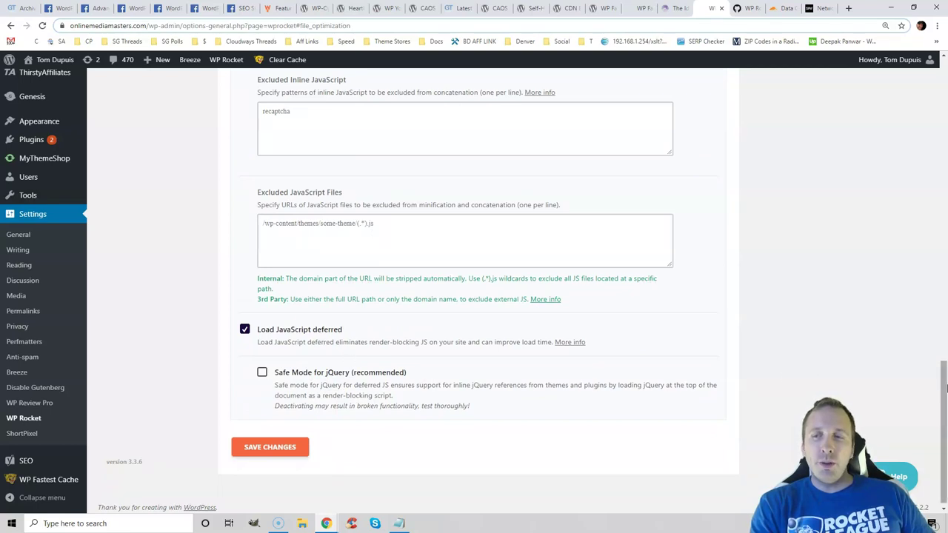
left_click_drag(945, 389, 945, 126)
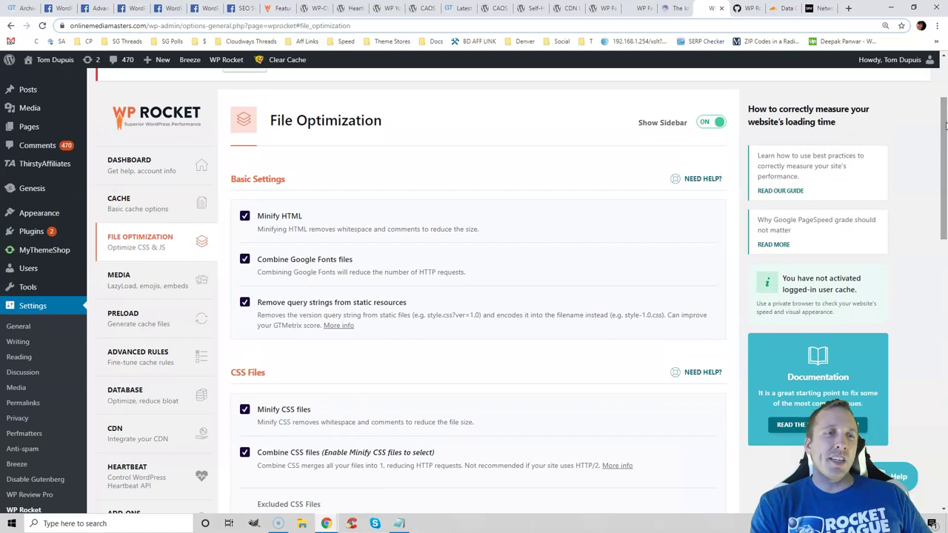
Step: Examine WP Rocket's Media settings for LazyLoad, emoji and embeds, comparing them with the WP YouTube Lyte plugin
left_click(148, 279)
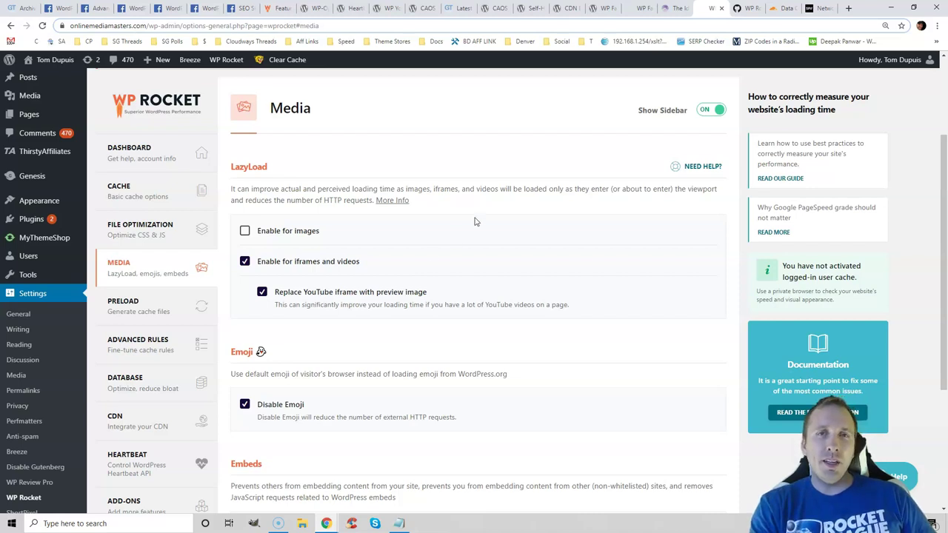
left_click(379, 8)
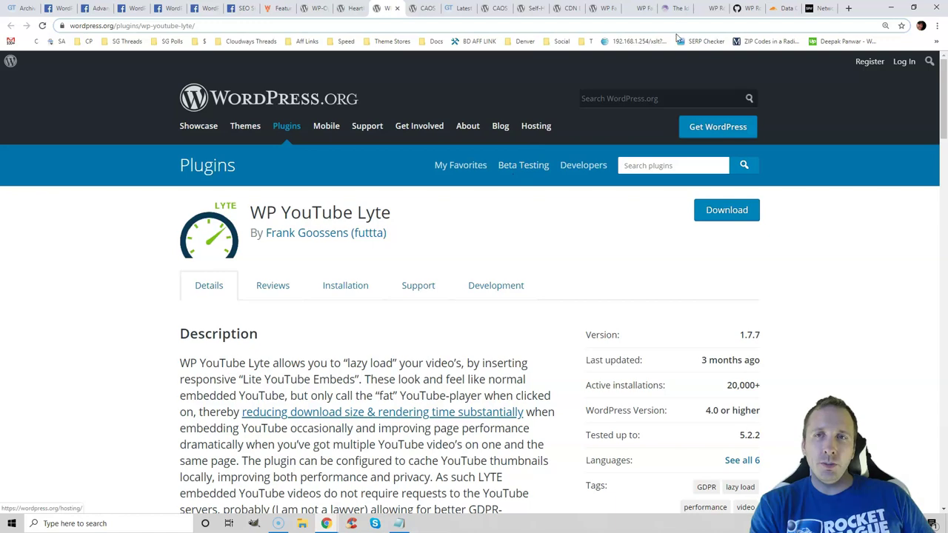
left_click(708, 8)
scroll(260, 298, "down", 1)
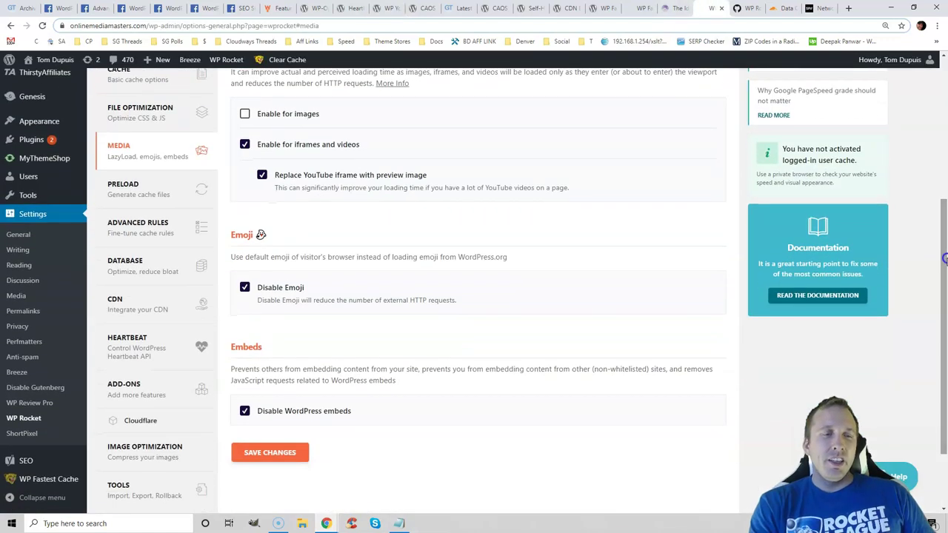
Step: Examine WP Rocket's Preload settings, including sitemap preloading, and highlight the Prefetch DNS Requests heading
left_click(159, 191)
left_click_drag(944, 161, 945, 282)
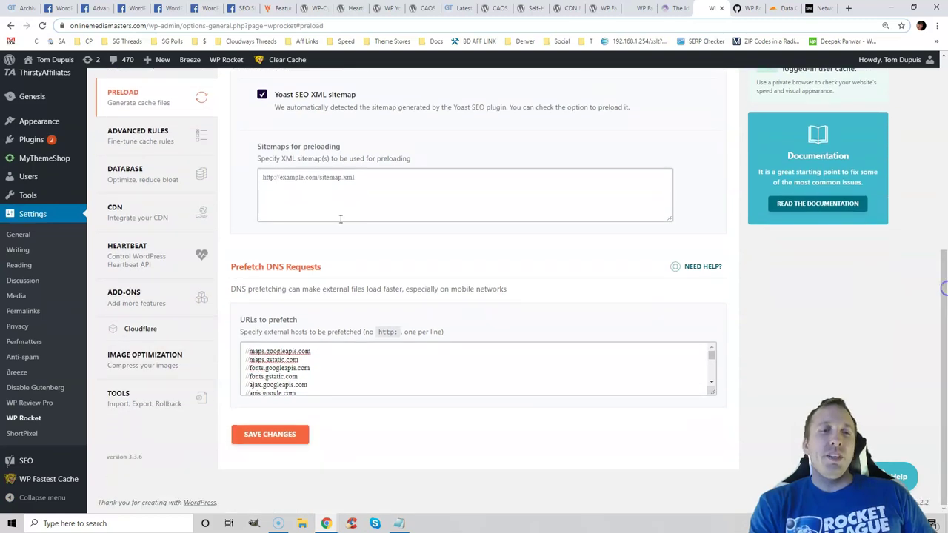
left_click_drag(322, 268, 238, 268)
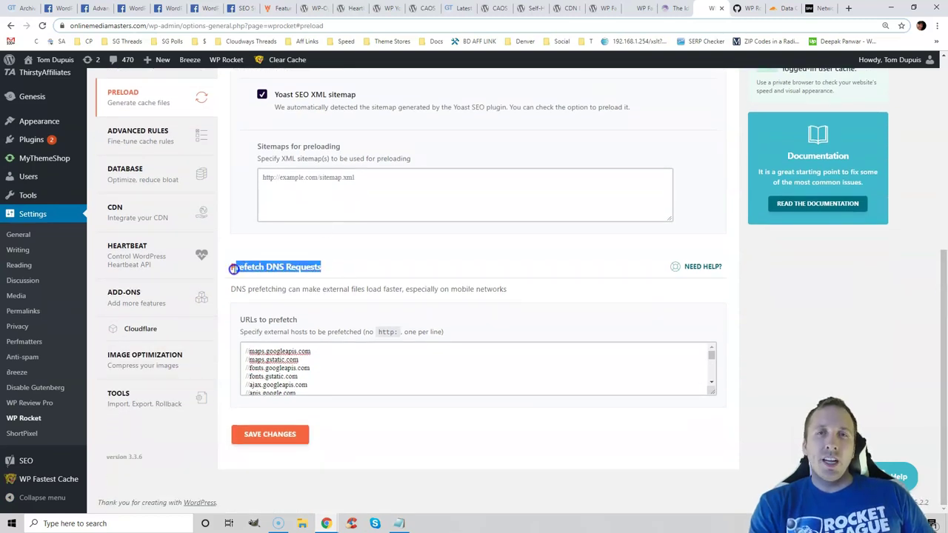
Step: Look through the GitHub page related to DNS prefetching, and return to WP Rocket's Preload settings
key("ctrl+Tab")
left_click_drag(947, 351, 946, 102)
left_click_drag(346, 386, 322, 296)
left_click_drag(946, 146, 946, 344)
left_click_drag(554, 369, 489, 277)
left_click(716, 6)
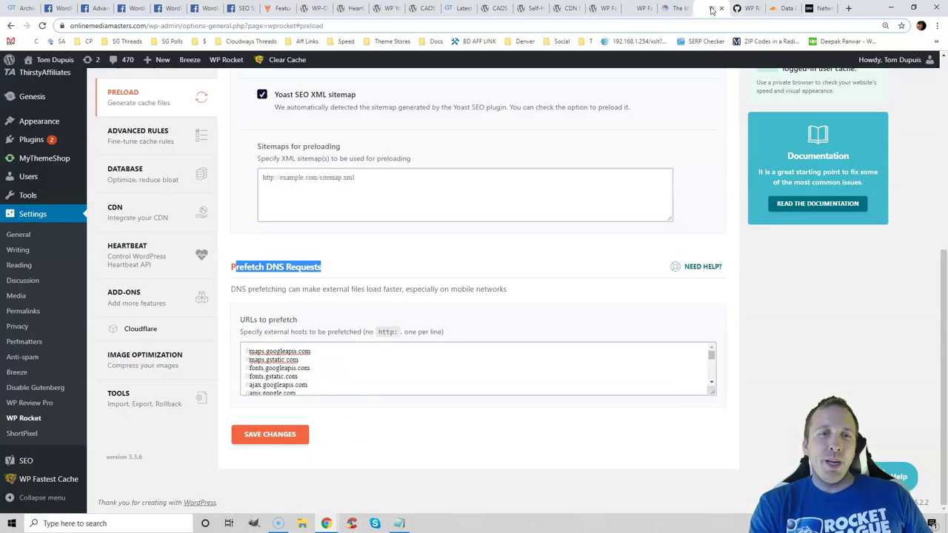
Step: Review the list of URLs to prefetch in WP Rocket's Preload settings, and look over the Advanced Rules settings
left_click(319, 363)
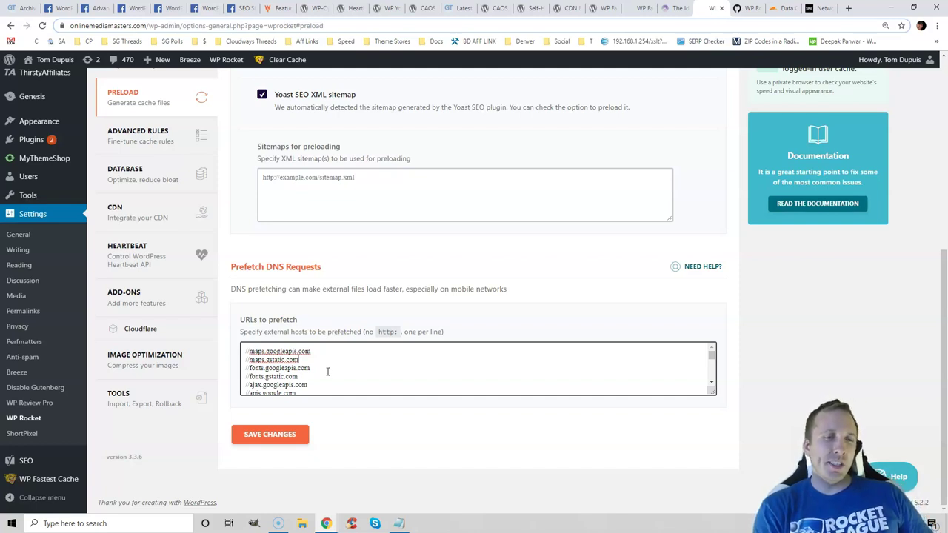
left_click(712, 384)
left_click(712, 384)
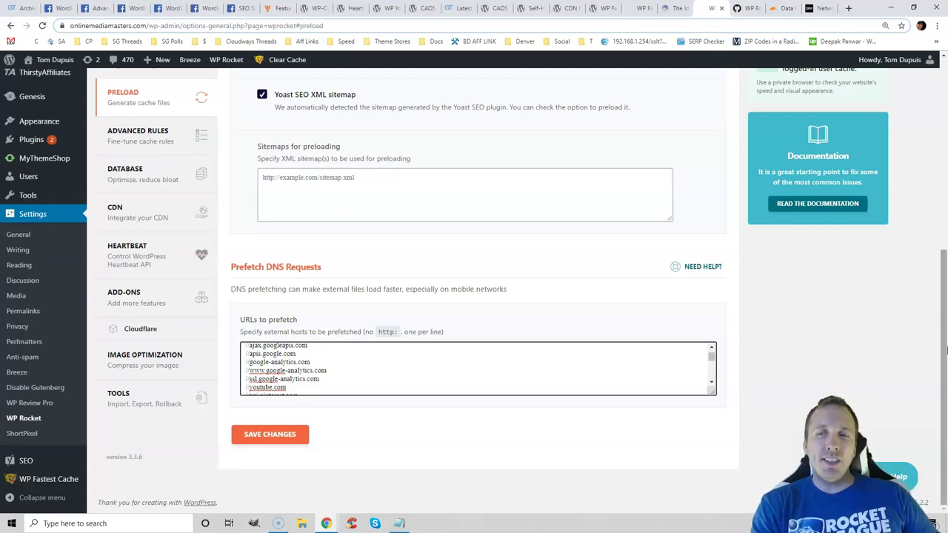
scroll(946, 350, "up", 1)
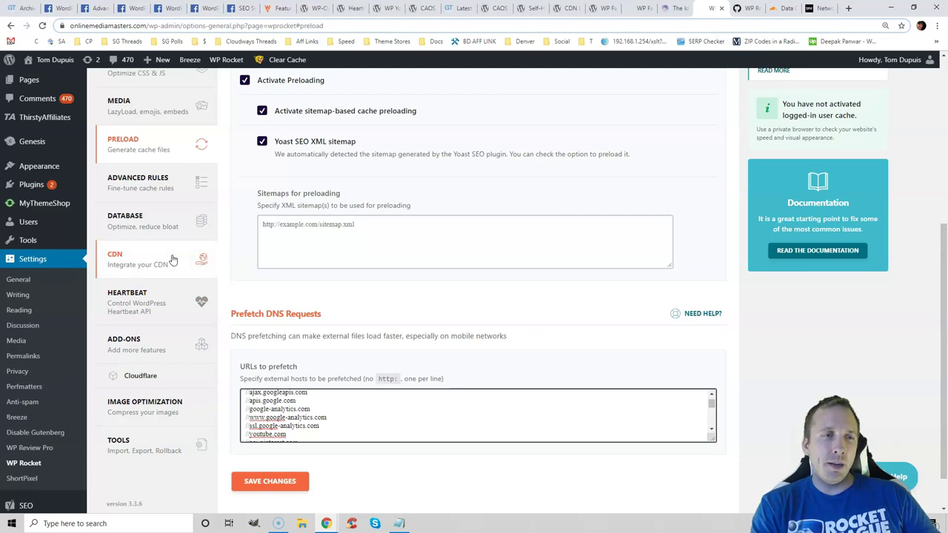
left_click(163, 194)
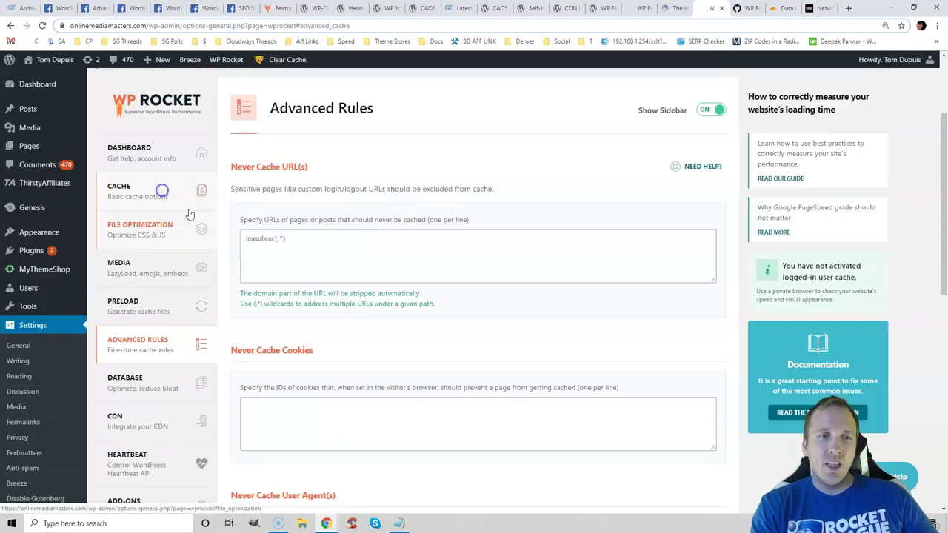
scroll(945, 252, "down", 3)
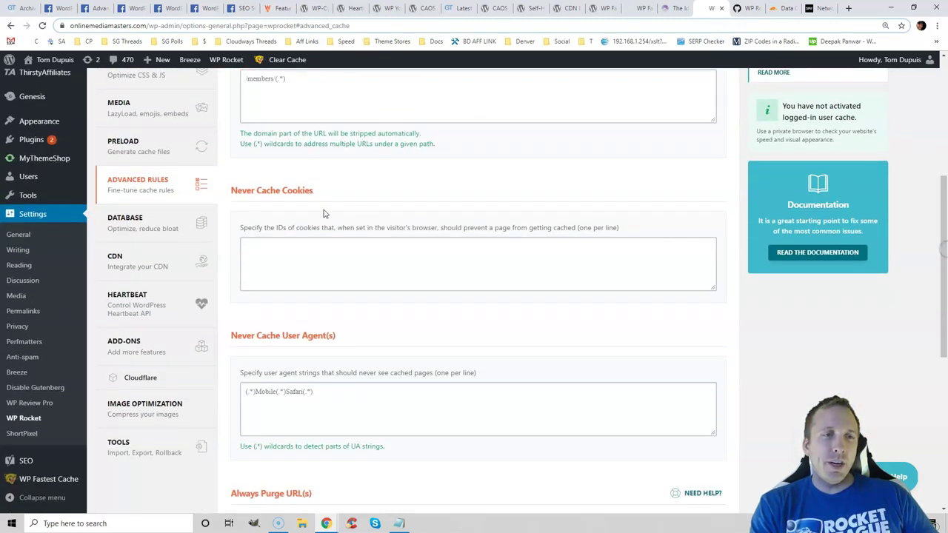
Step: Examine WP Rocket's Database cleanup options, including the frequency choices for scheduled automatic cleanup
left_click(148, 223)
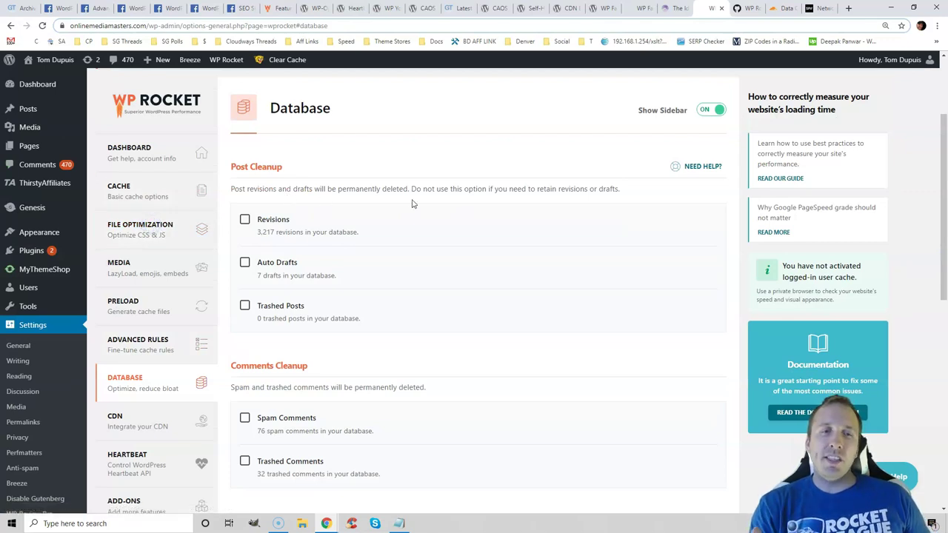
scroll(412, 203, "down", 7)
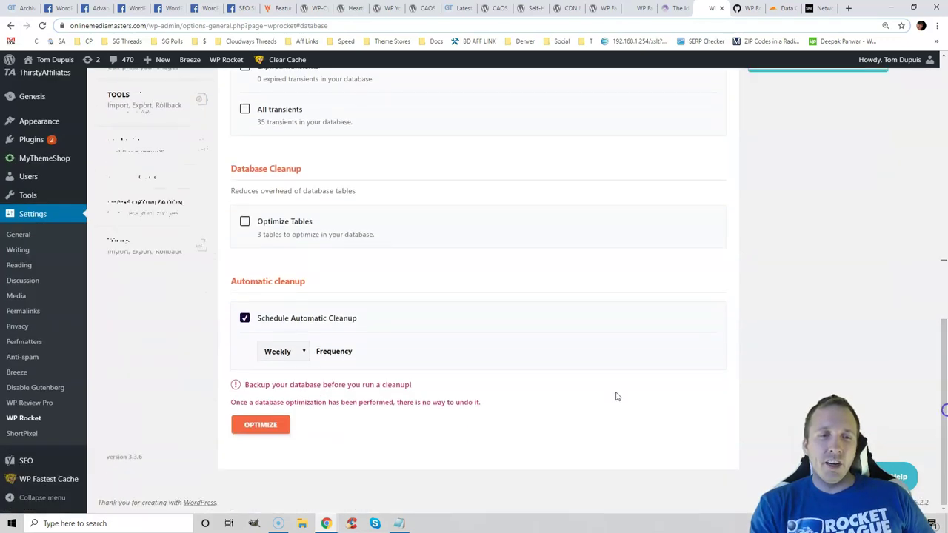
left_click(291, 352)
left_click_drag(945, 345, 944, 126)
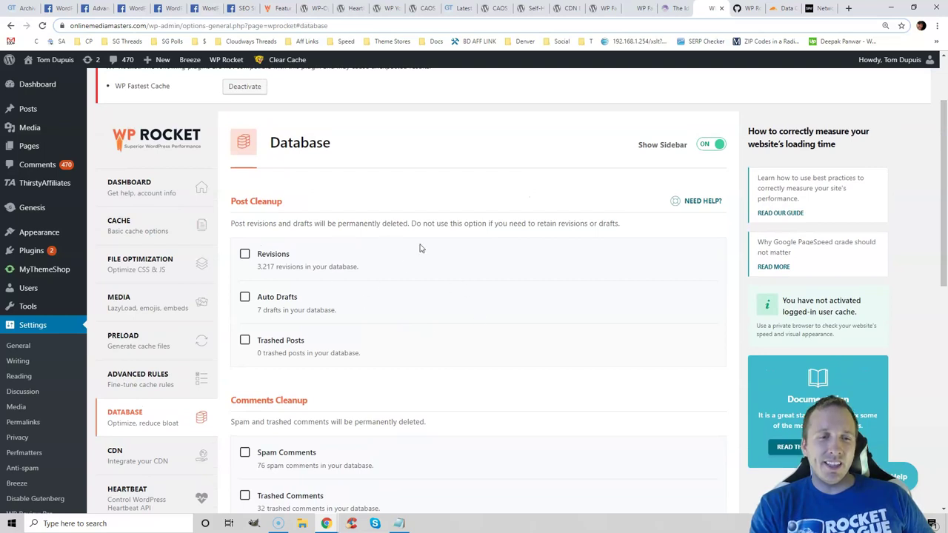
Step: Enable Revisions under Post Cleanup, and glance at the WordPress plugin page for comparison with the Database settings
left_click(244, 254)
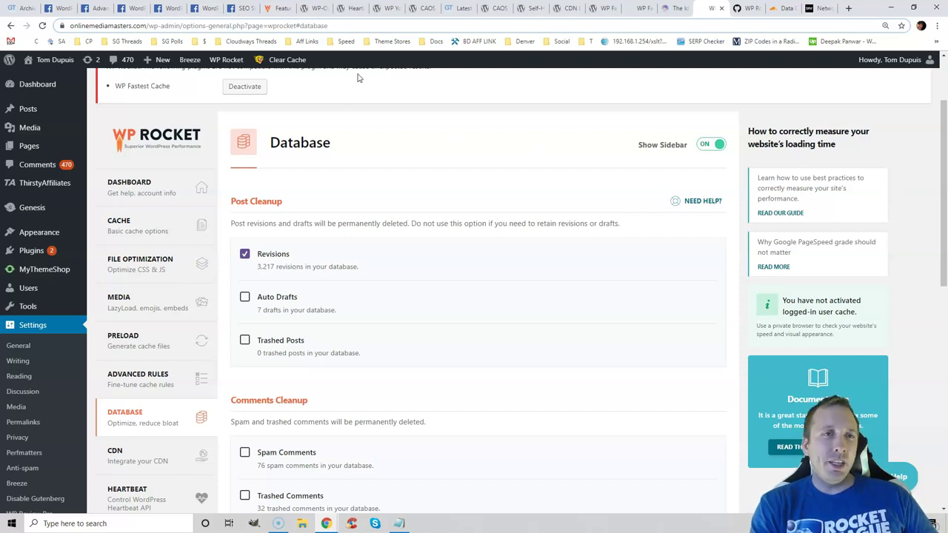
left_click(313, 8)
left_click(712, 8)
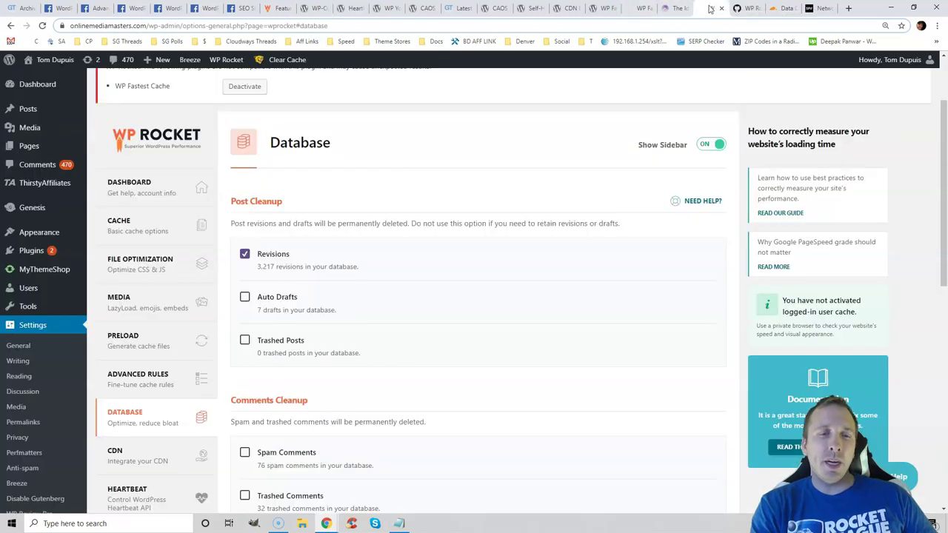
scroll(116, 255, "down", 3)
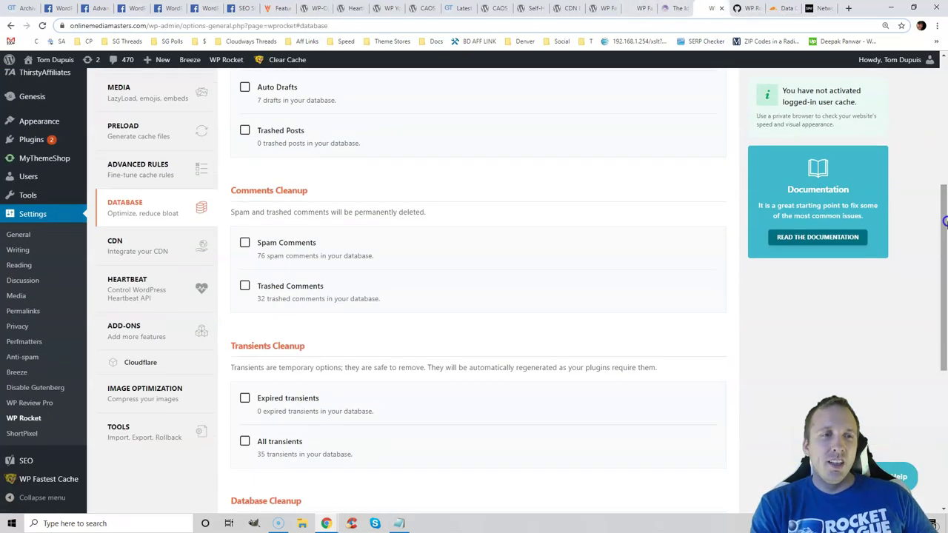
Step: Examine WP Rocket's CDN settings and CNAMEs, and view Cloudflare's global network map for reference
left_click(131, 252)
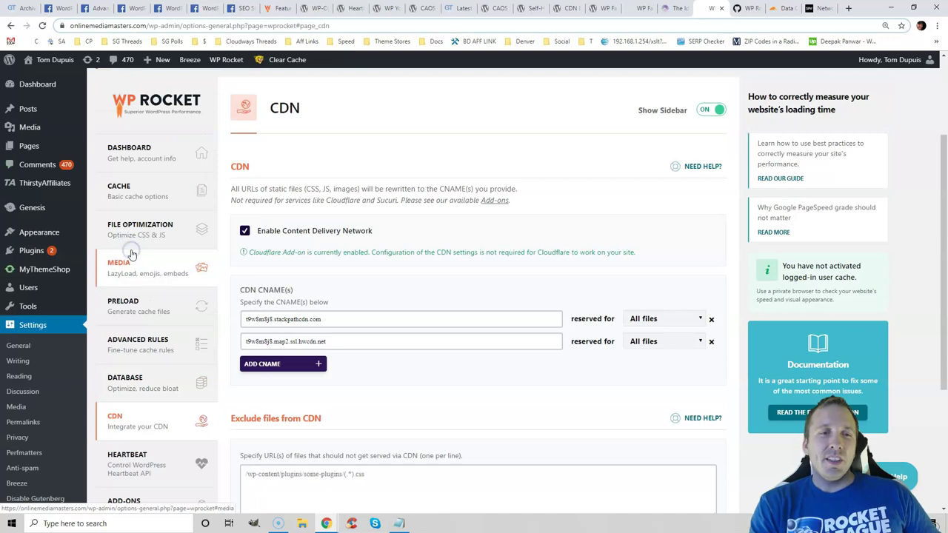
scroll(945, 260, "down", 2)
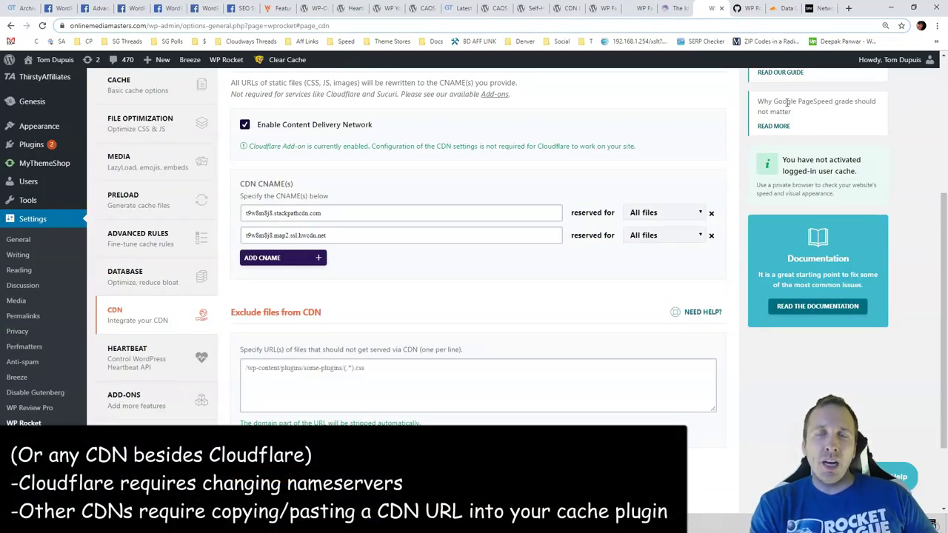
left_click(777, 11)
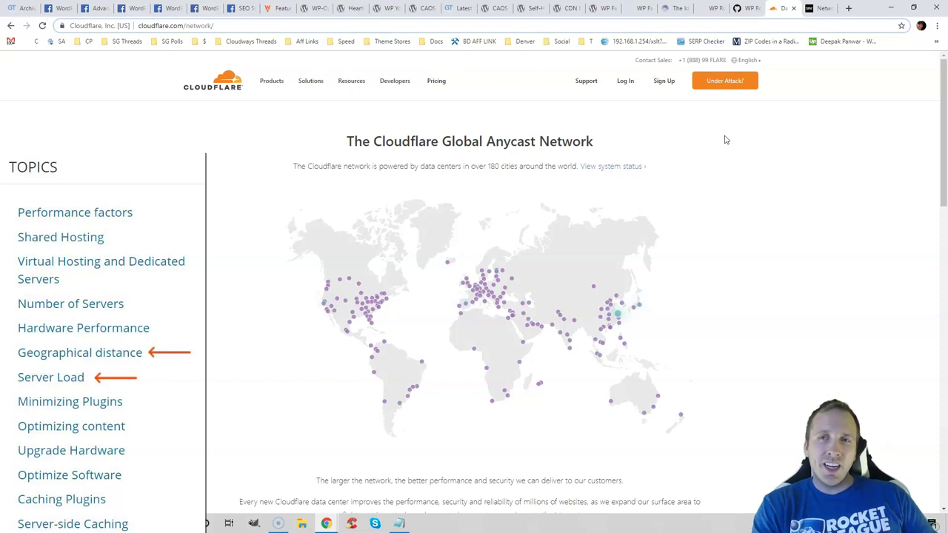
left_click(711, 9)
scroll(650, 334, "down", 1)
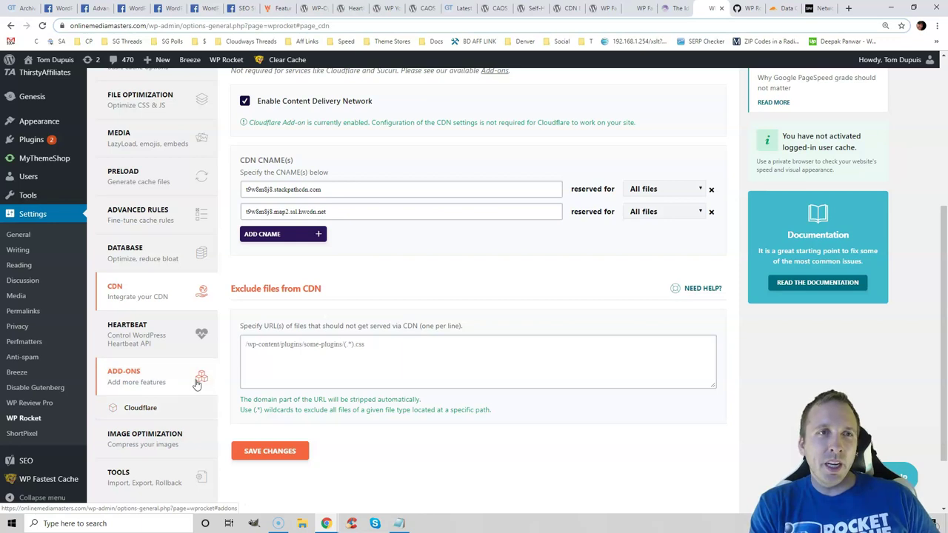
Step: Compare WP Fastest Cache's CDN provider options with WP Rocket's CDN settings
left_click(642, 8)
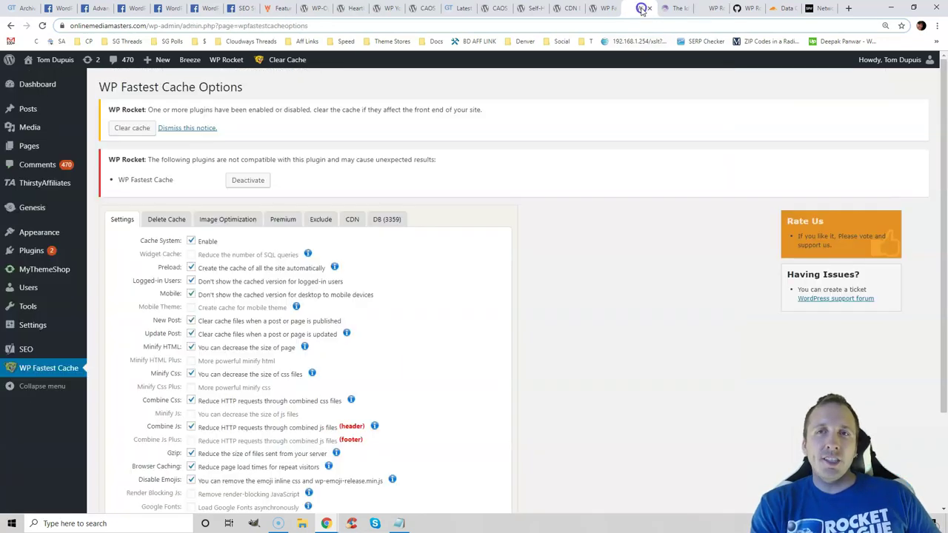
left_click(358, 220)
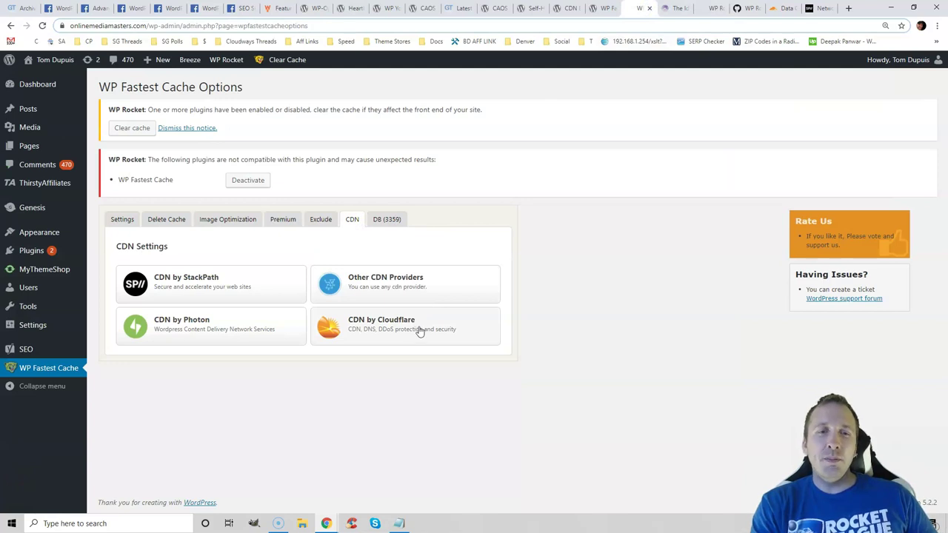
key("ctrl+Tab")
key("ctrl+Tab")
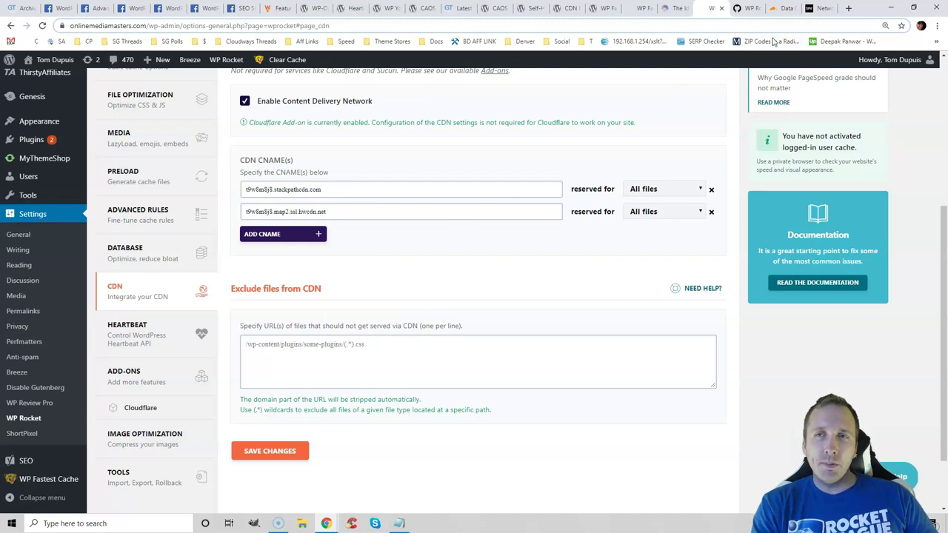
Step: Compare the Cloudflare and StackPath data center network maps, and return to WP Rocket's CDN settings
left_click(783, 10)
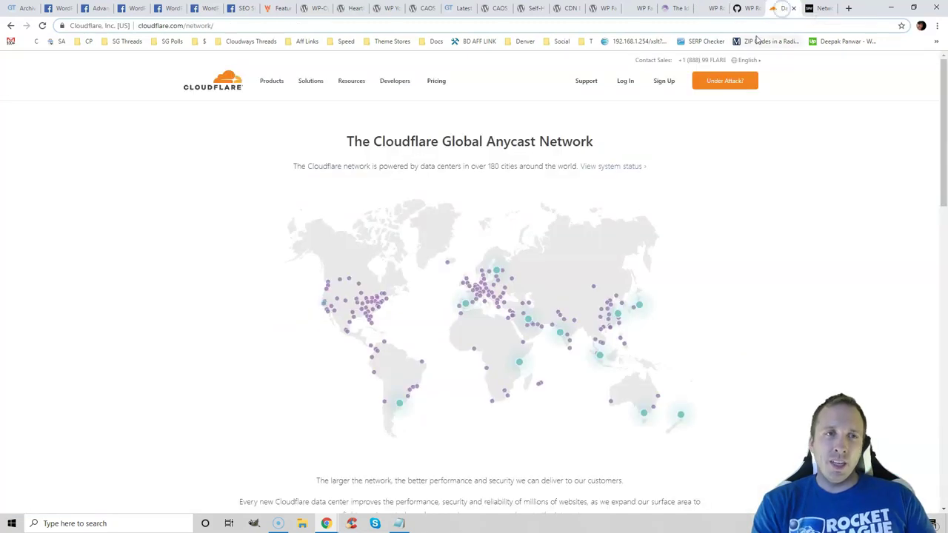
left_click(819, 8)
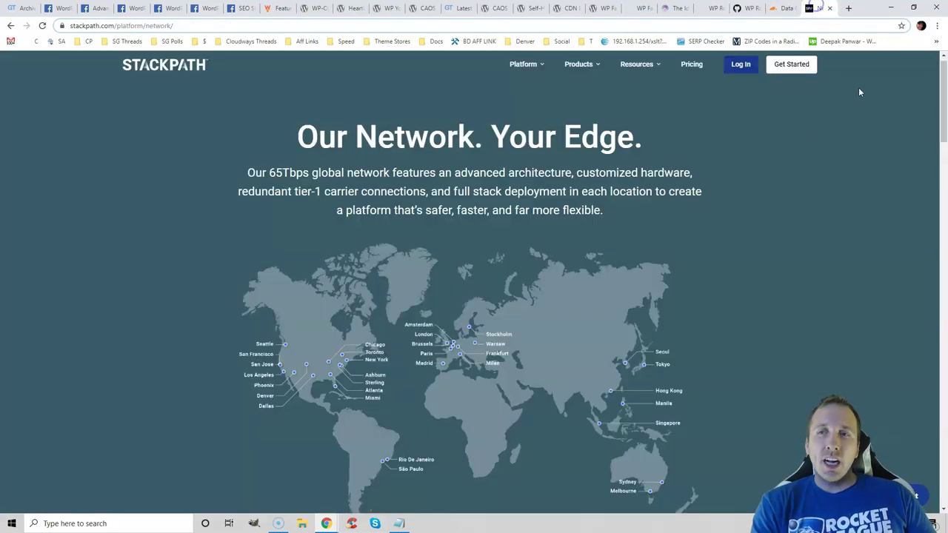
scroll(945, 90, "down", 2)
scroll(945, 91, "down", 2)
scroll(945, 90, "up", 1)
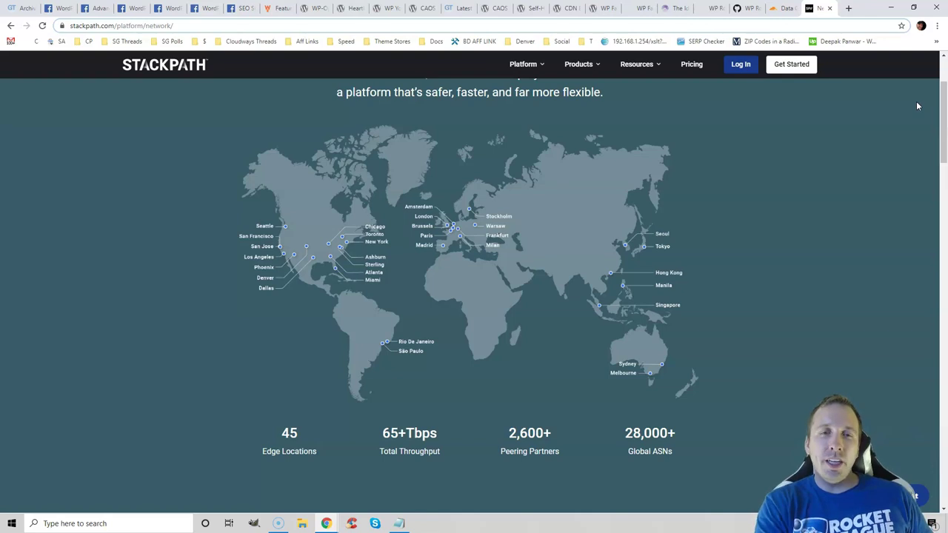
left_click(784, 9)
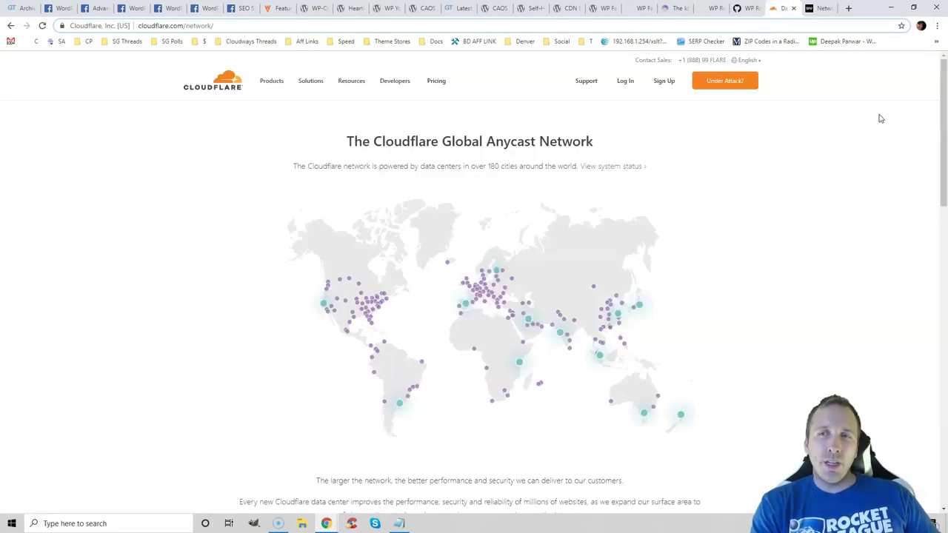
left_click(819, 7)
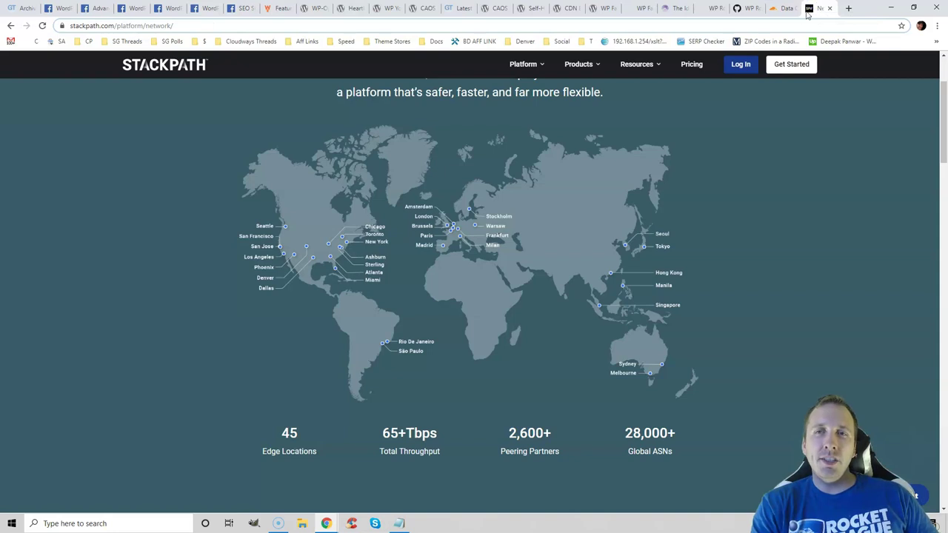
scroll(946, 136, "up", 2)
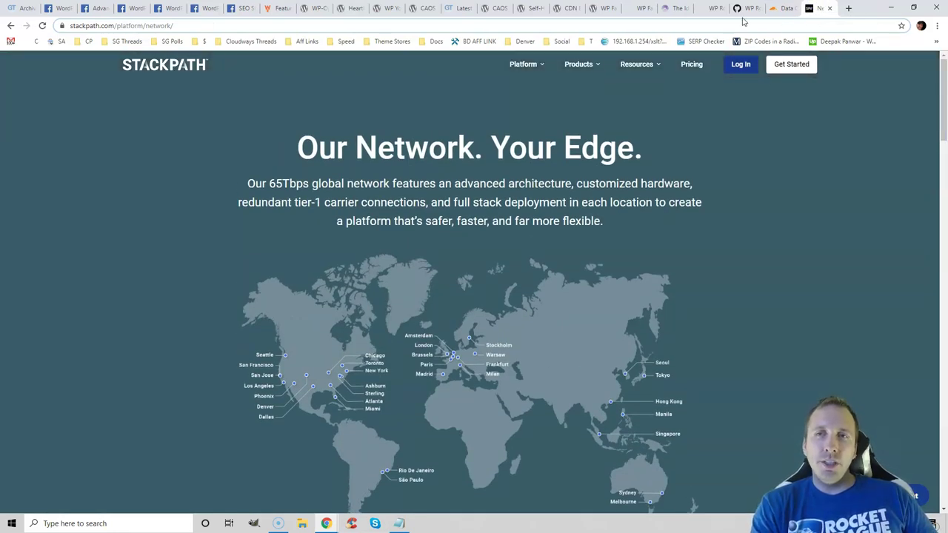
left_click(715, 7)
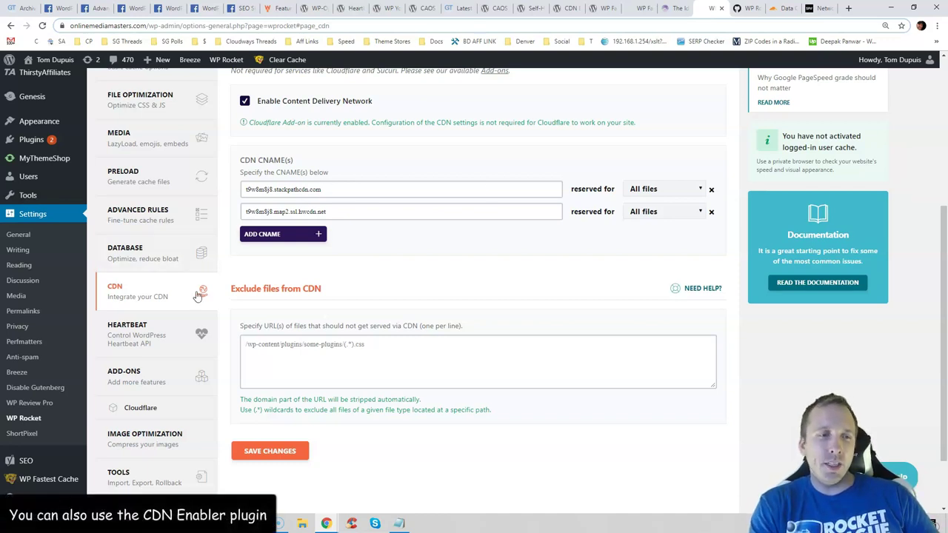
Step: Examine WP Rocket's Heartbeat settings and compare them with the Heartbeat Control plugin page
left_click(144, 334)
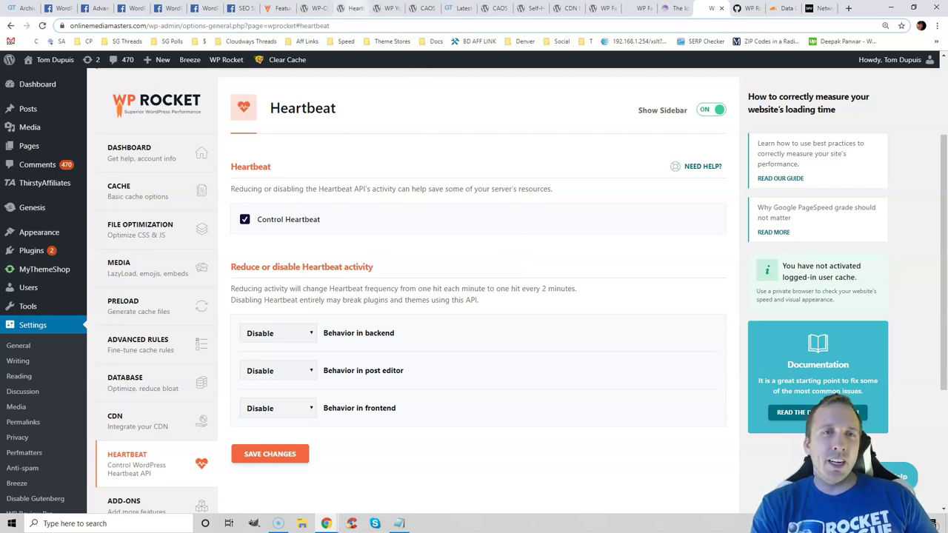
left_click(350, 8)
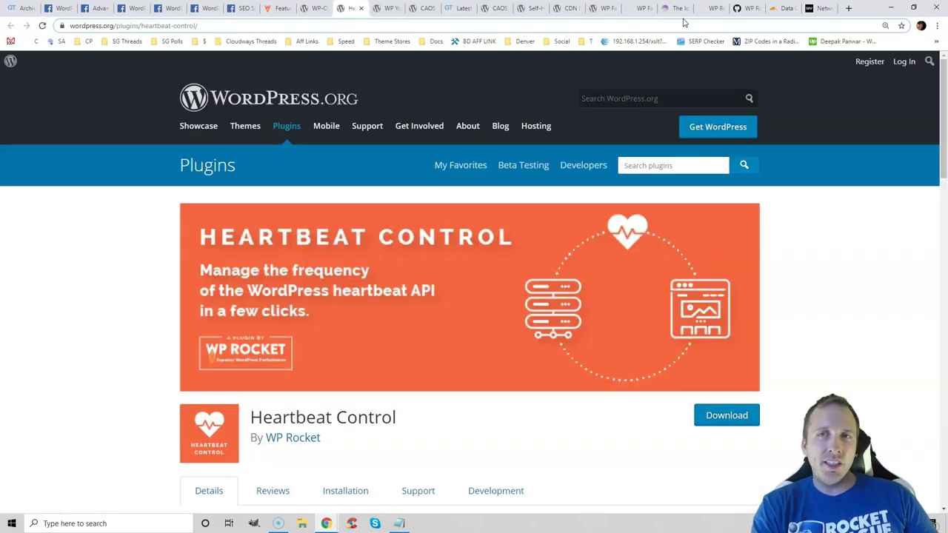
left_click(709, 8)
Step: View WP Rocket's Google Tracking add-on, highlight its browser caching description, and compare it with the GTmetrix Leverage browser caching items
scroll(946, 320, "down", 2)
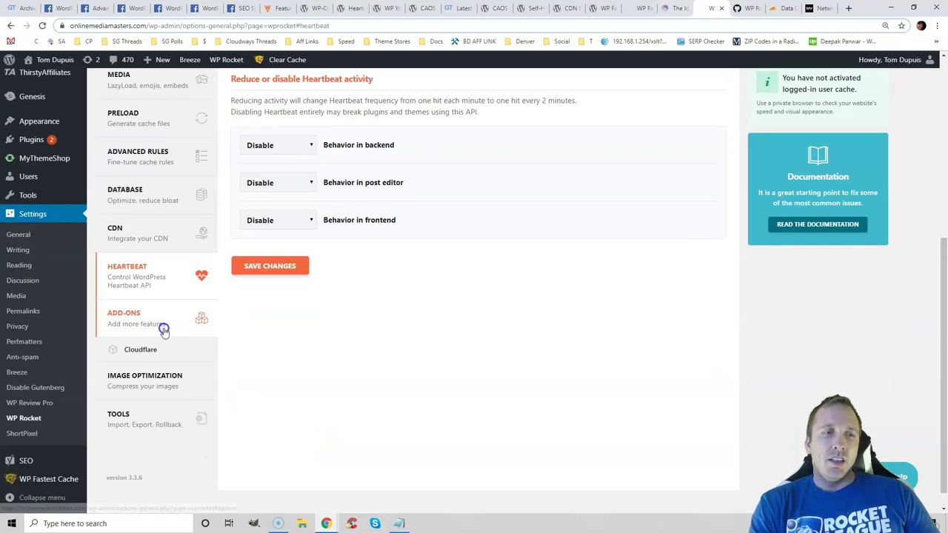
left_click(163, 330)
left_click_drag(375, 252, 504, 254)
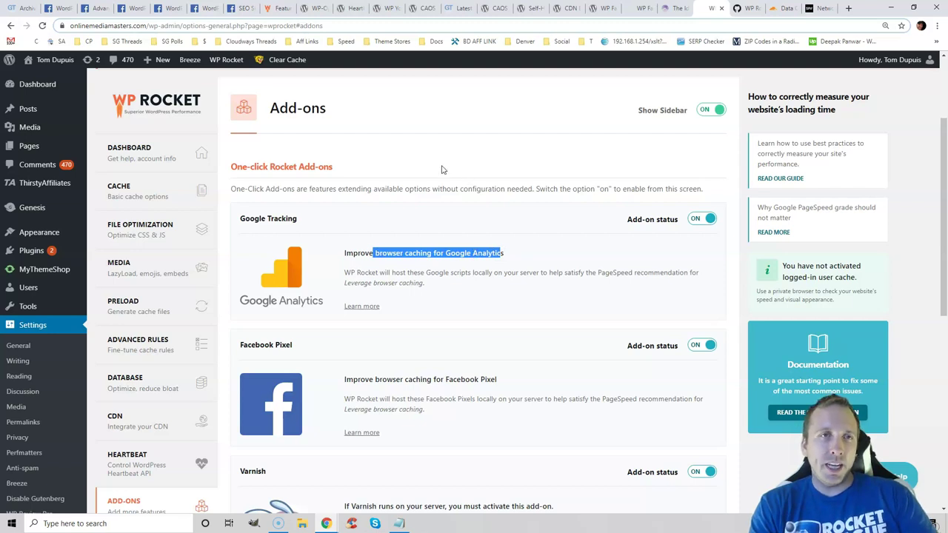
left_click(453, 14)
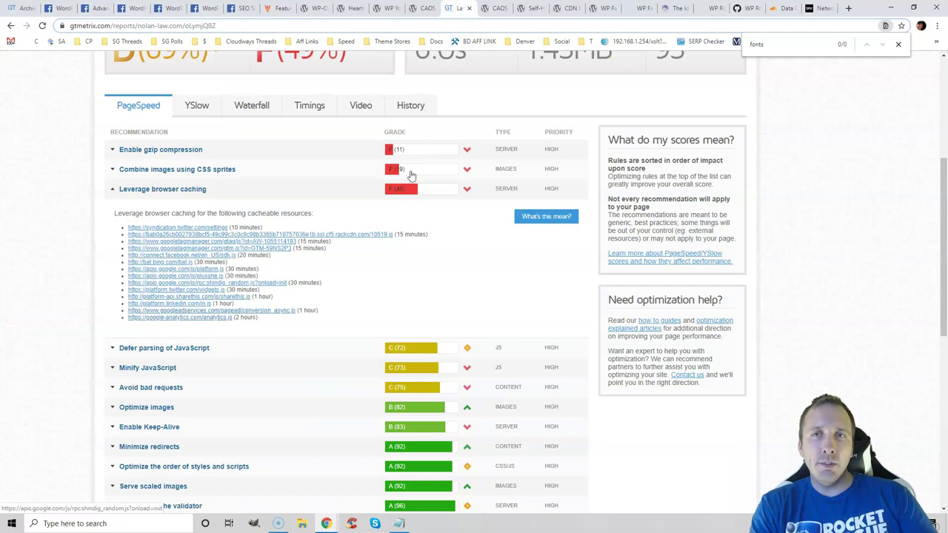
left_click(713, 8)
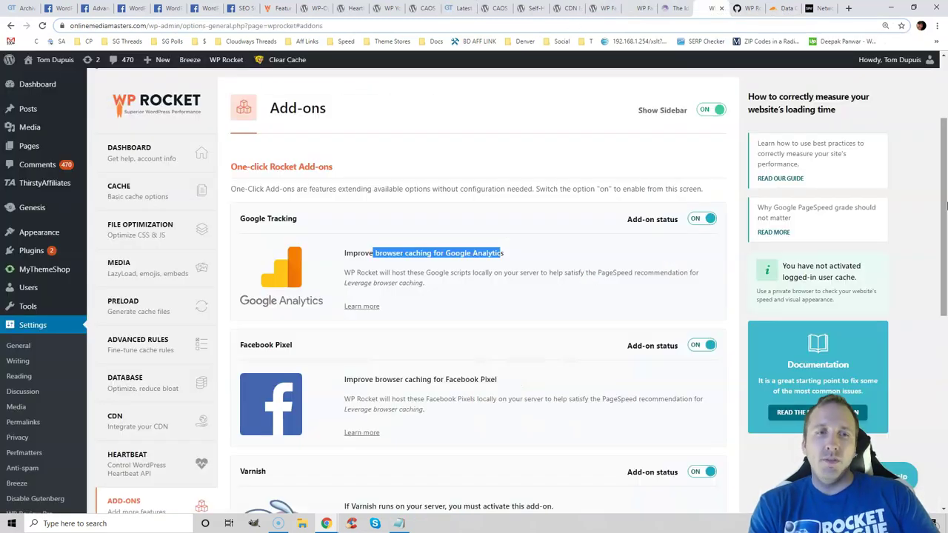
Step: Look through the Facebook Pixel, Varnish, Cloudflare and Sucuri entries in WP Rocket's Add-ons
scroll(944, 276, "down", 2)
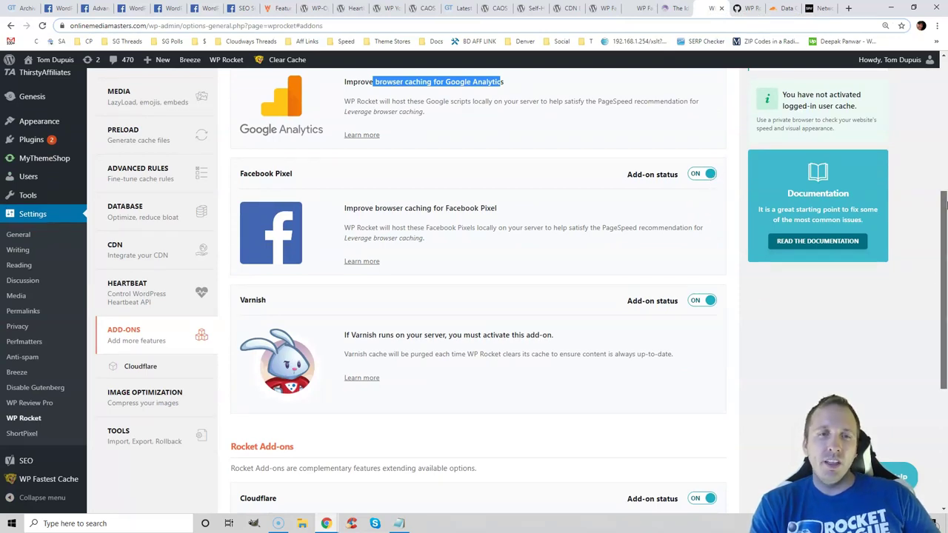
scroll(945, 217, "down", 1)
scroll(945, 218, "down", 3)
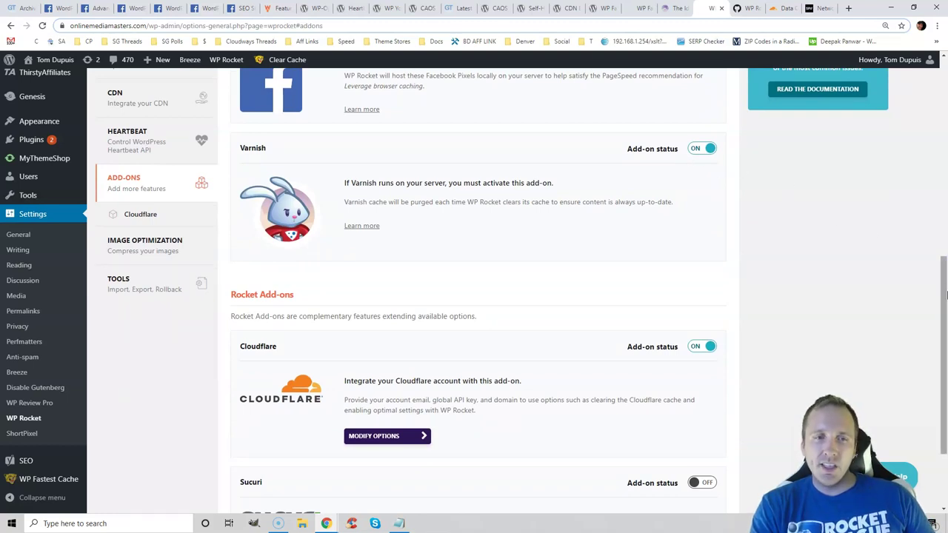
scroll(944, 337, "down", 2)
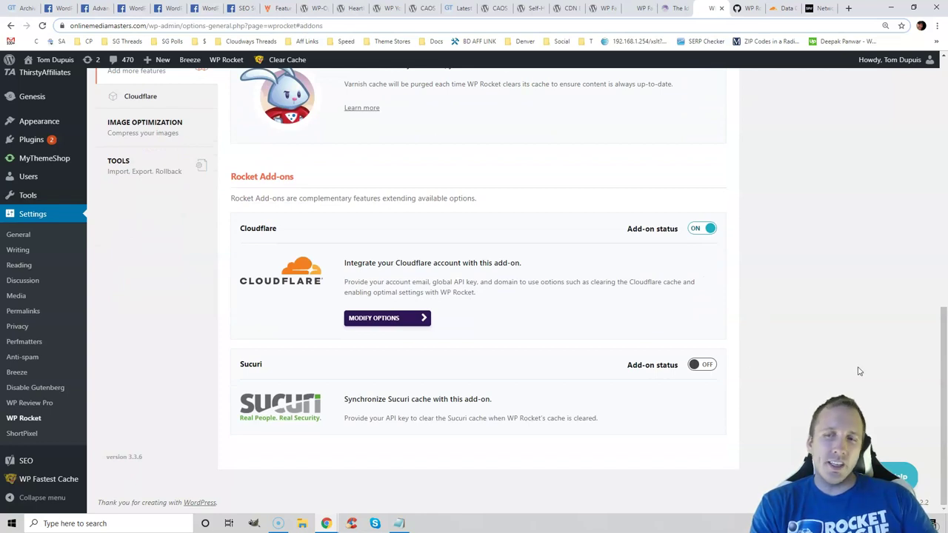
scroll(374, 287, "up", 2)
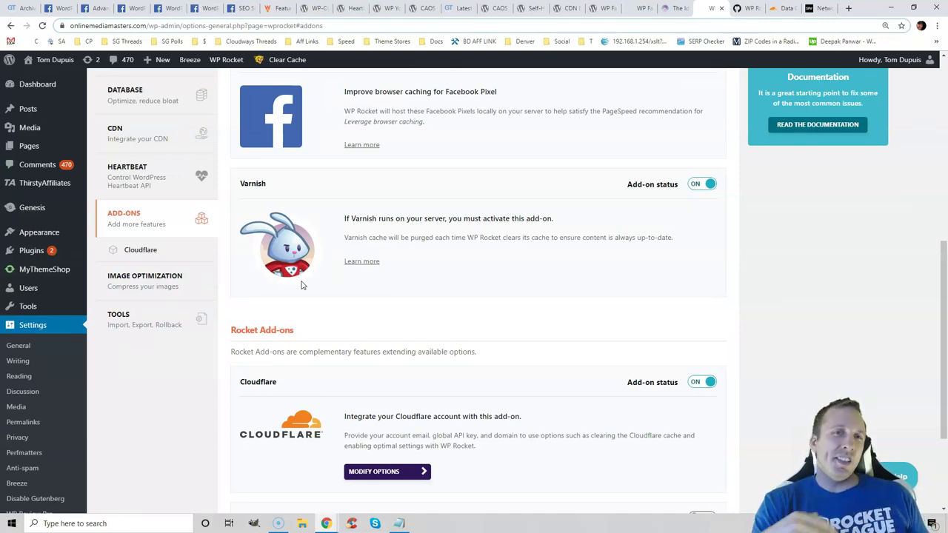
Step: Compare WP Rocket's Add-ons with the WP Rocket features page and the WP-Optimize and Heartbeat Control plugin pages
scroll(311, 185, "up", 1)
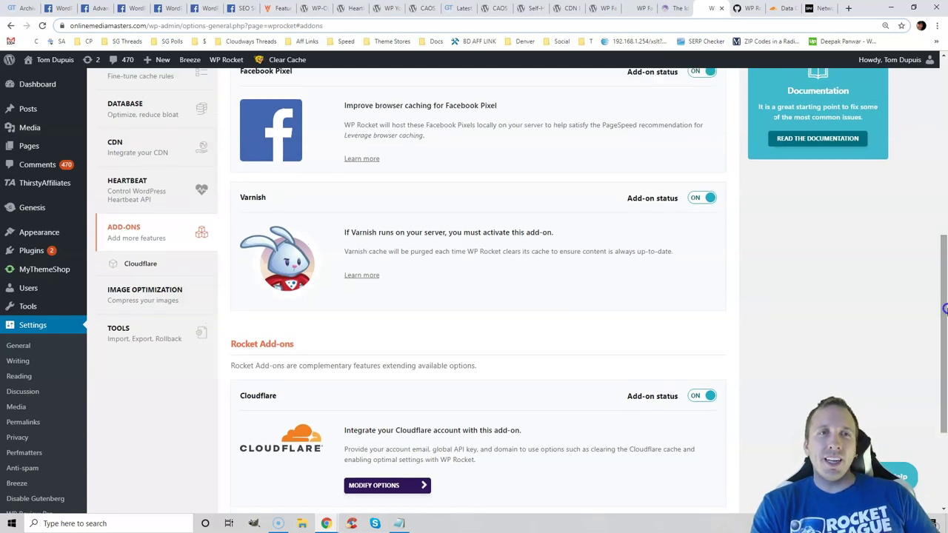
left_click(274, 8)
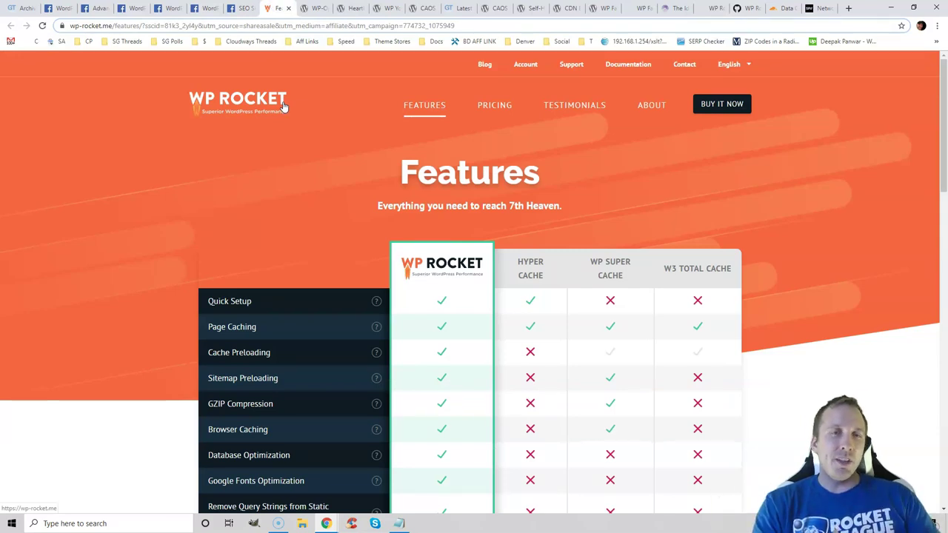
left_click(315, 9)
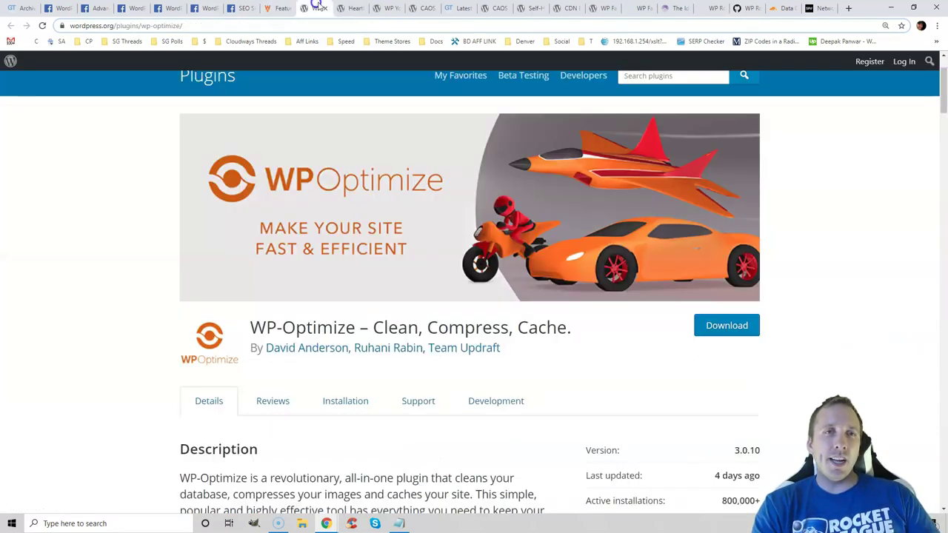
left_click(351, 8)
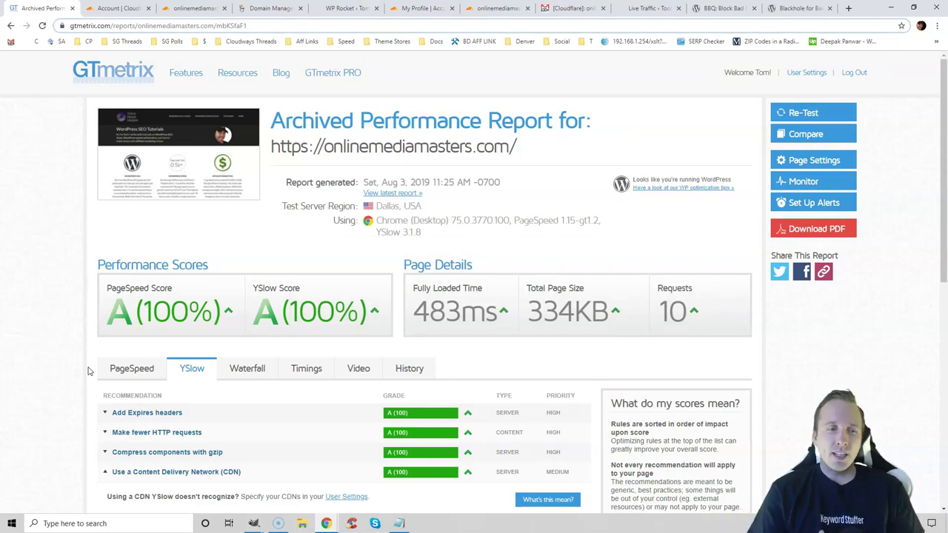
Step: Review the GTmetrix YSlow grades, Cloudflare's add-site form and the nameserver directions for onlinemediamasters.com
scroll(134, 381, "down", 2)
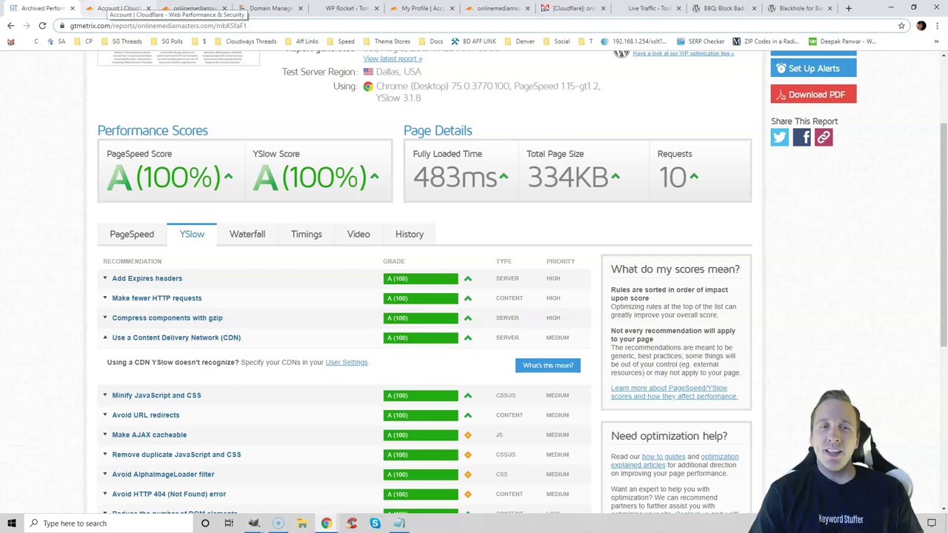
left_click(119, 8)
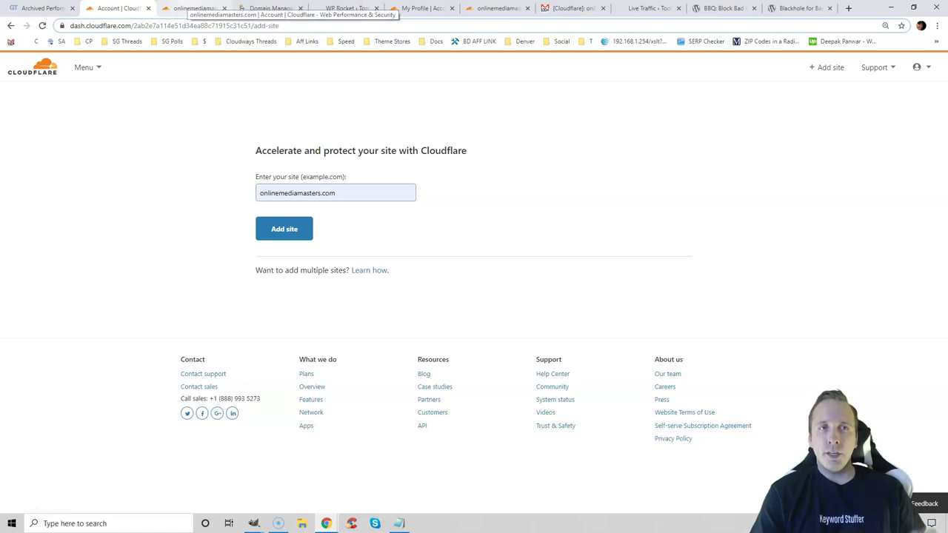
left_click(194, 8)
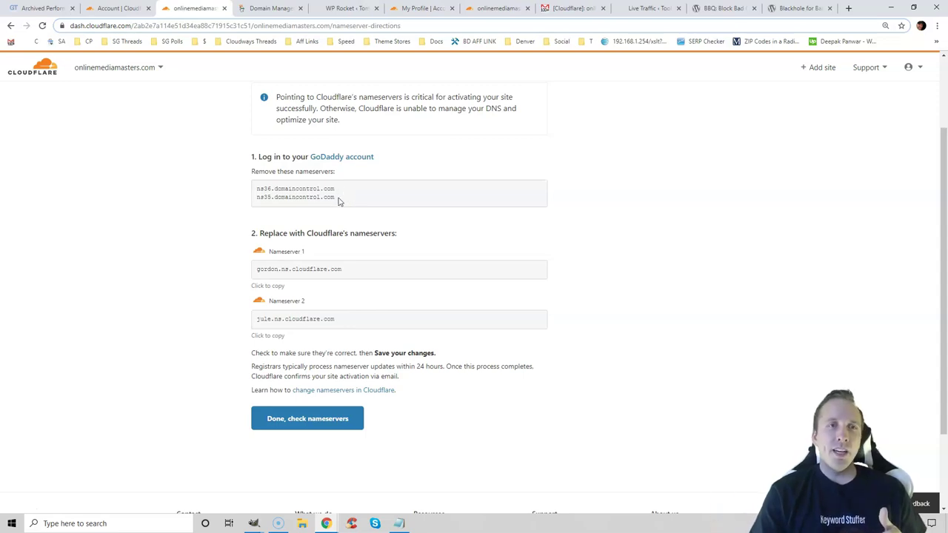
Step: In GoDaddy's domain management, change the nameserver type to Custom and enter Cloudflare's gordon.ns.cloudflare.com as the first nameserver
left_click(271, 8)
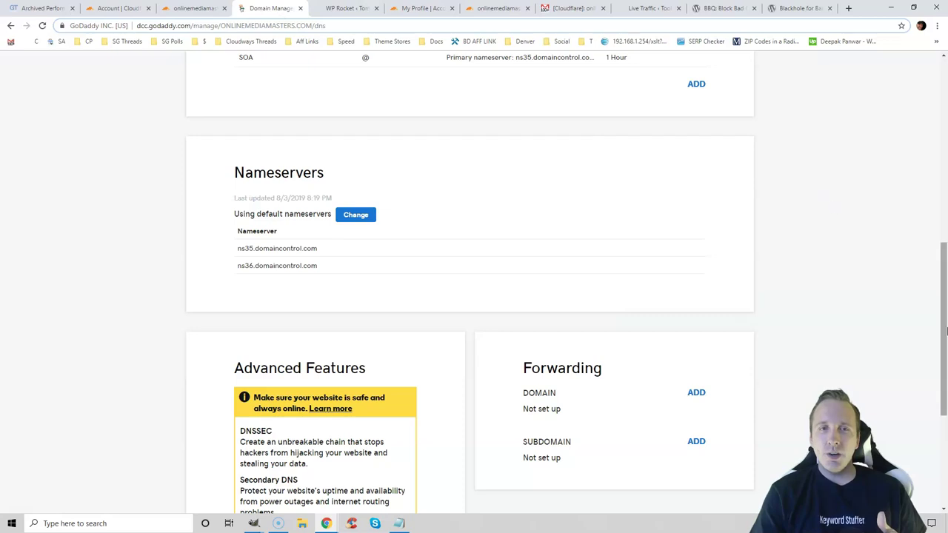
left_click(372, 218)
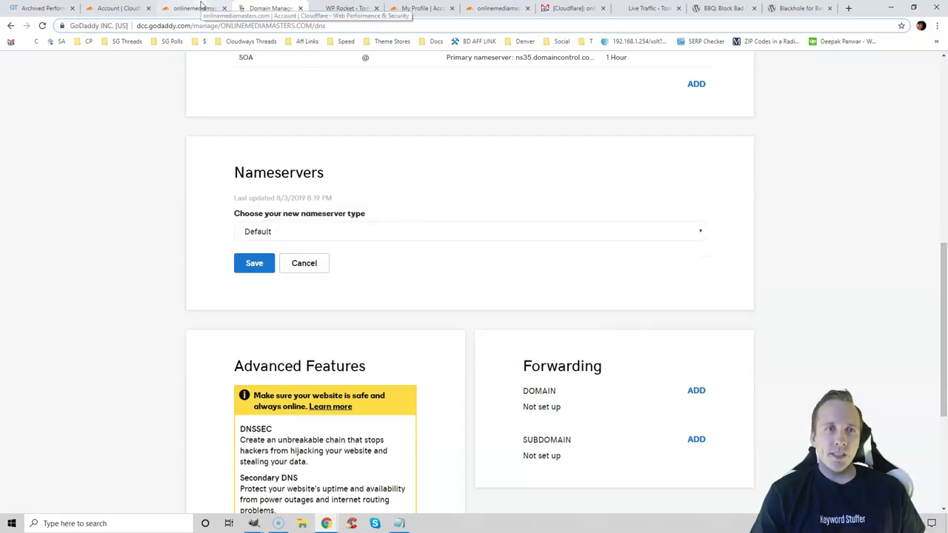
left_click(279, 231)
left_click(279, 258)
key("ctrl+shift+Tab")
left_click_drag(343, 270, 258, 270)
key("ctrl+Tab")
left_click(280, 406)
type("gordon.ns.cloudflare.com")
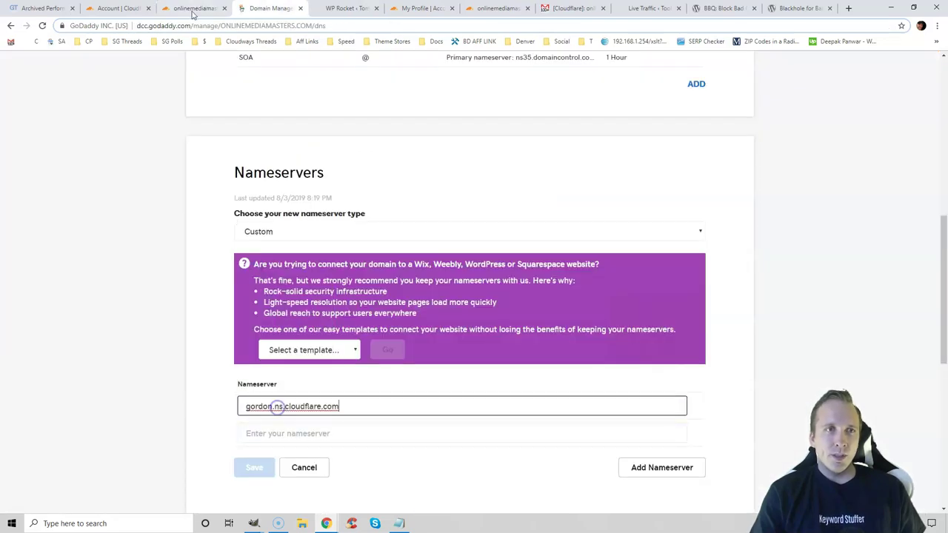
Step: Copy Cloudflare's jule.ns.cloudflare.com into GoDaddy's second nameserver field, and return to Cloudflare's nameserver directions
key("ctrl+shift+Tab")
left_click_drag(345, 320, 259, 314)
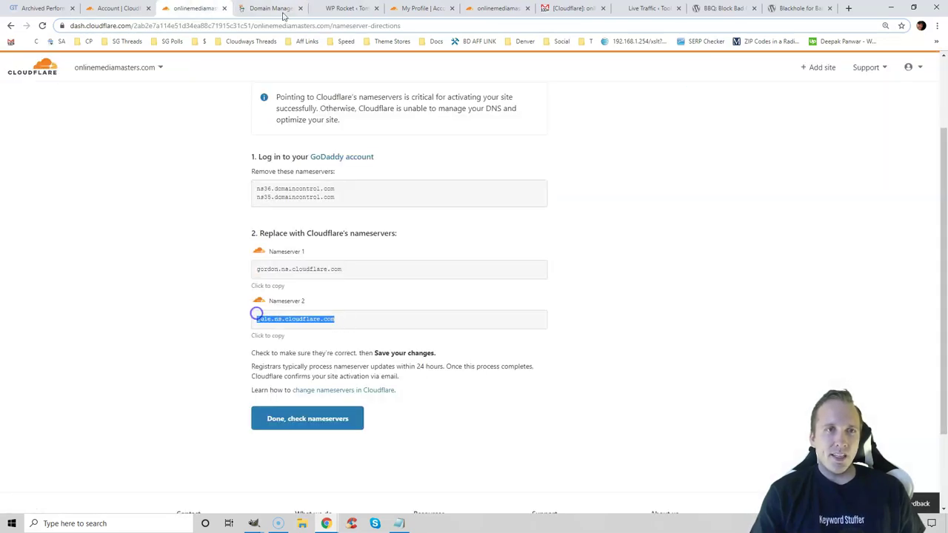
key("ctrl+Tab")
left_click(348, 435)
type("jule.ns.cloudflare.com")
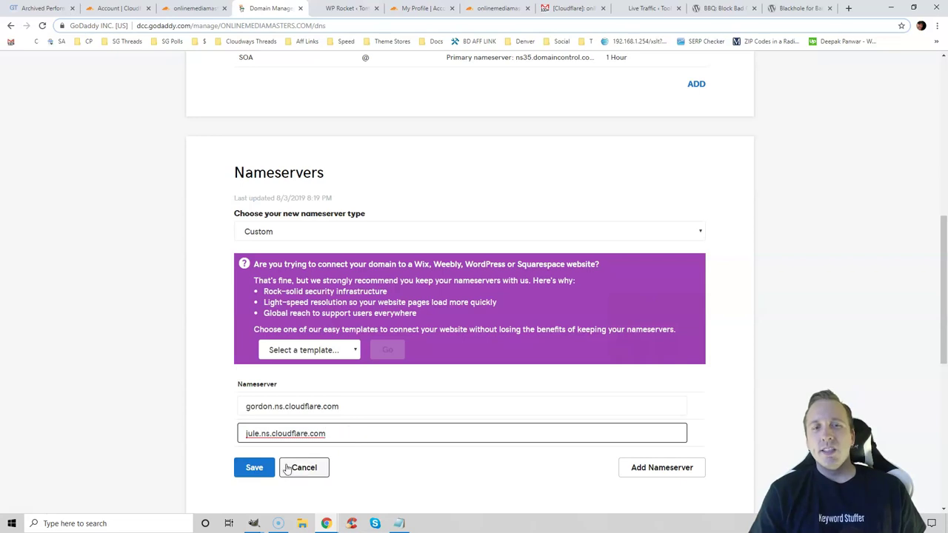
key("ctrl+shift+Tab")
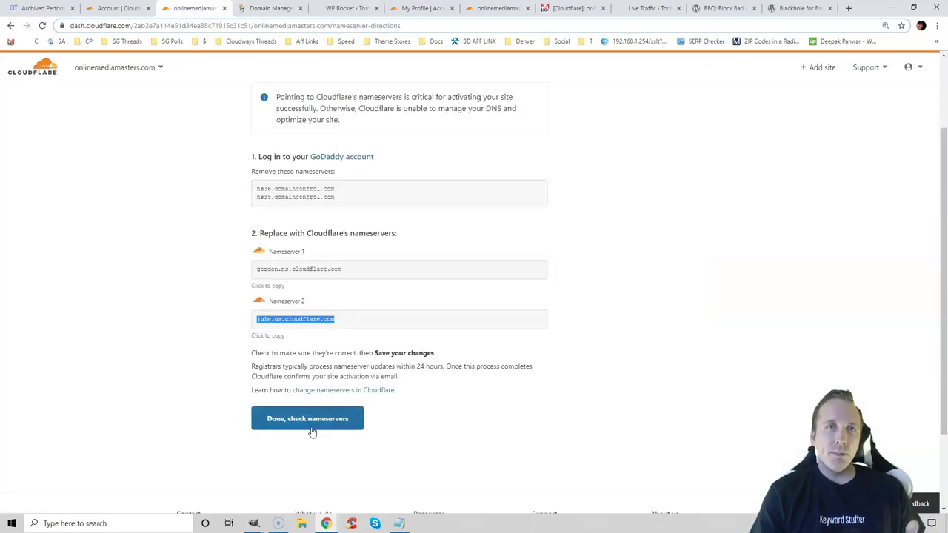
Step: Match WP Rocket's Cloudflare credential fields with their sources: highlight the Zone ID in Cloudflare's site overview and view the profile's API keys
left_click(340, 7)
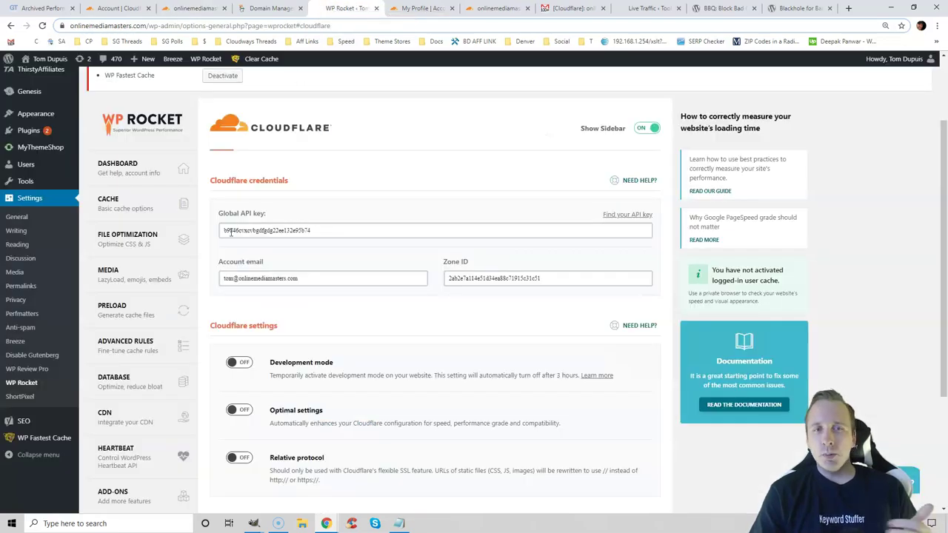
left_click(482, 6)
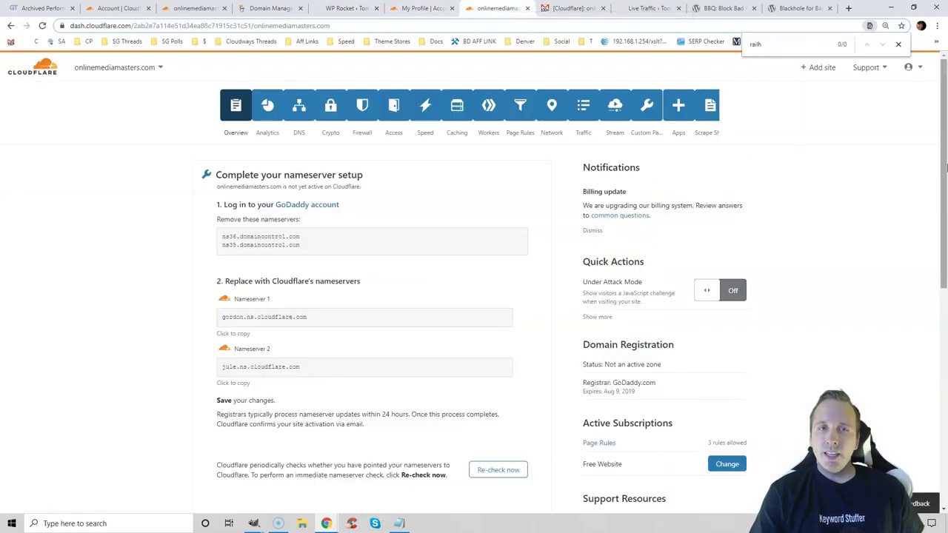
scroll(941, 263, "down", 3)
scroll(945, 263, "down", 3)
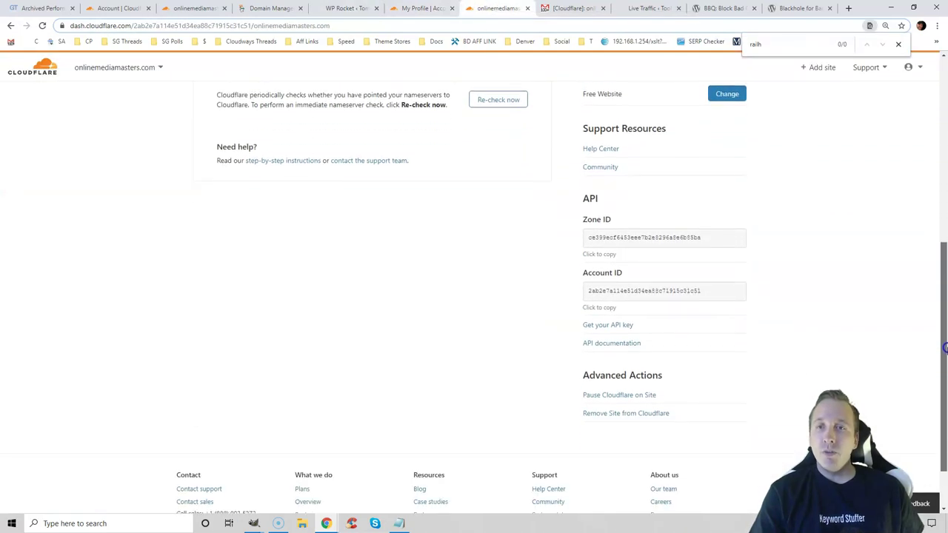
left_click_drag(703, 238, 585, 239)
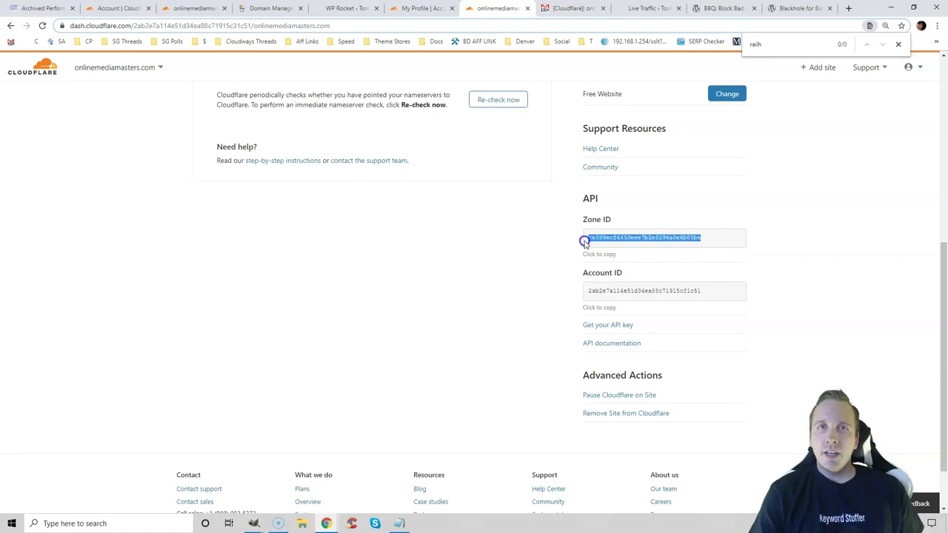
left_click(426, 9)
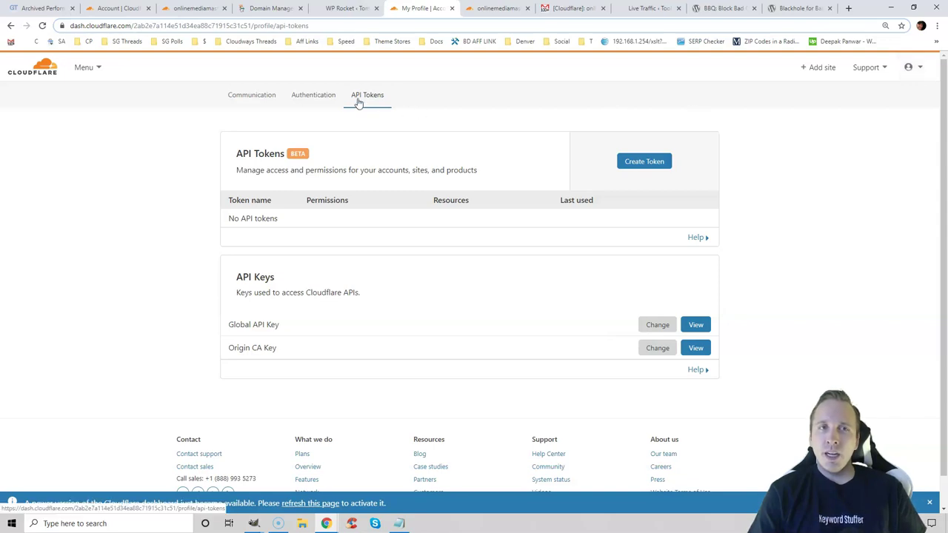
Step: Highlight the account email and Global API key fields in WP Rocket's Cloudflare credentials
left_click(343, 8)
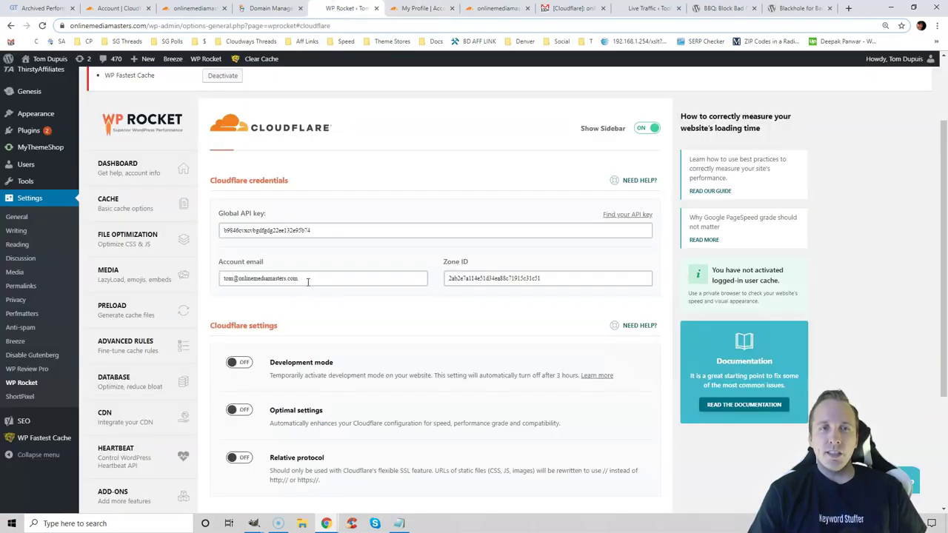
left_click_drag(312, 280, 211, 280)
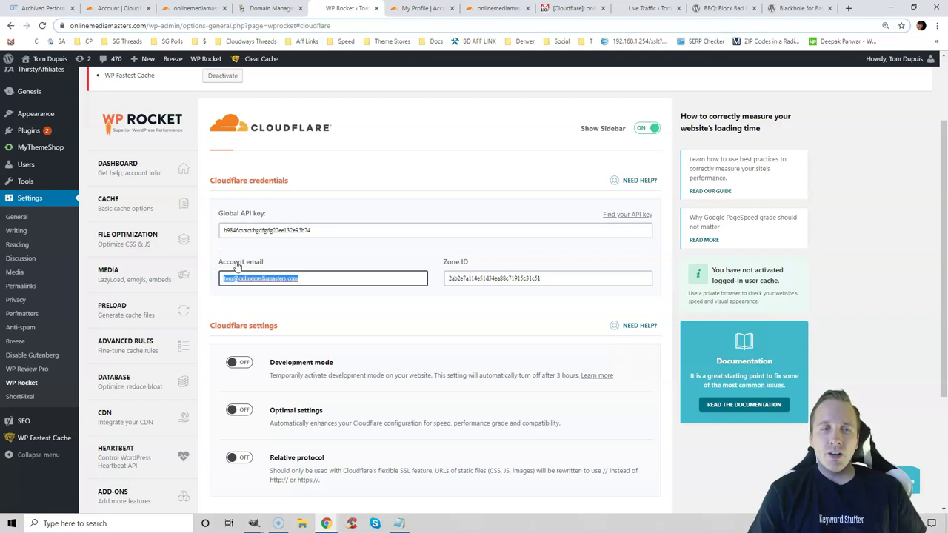
left_click_drag(226, 231, 275, 230)
left_click(299, 231)
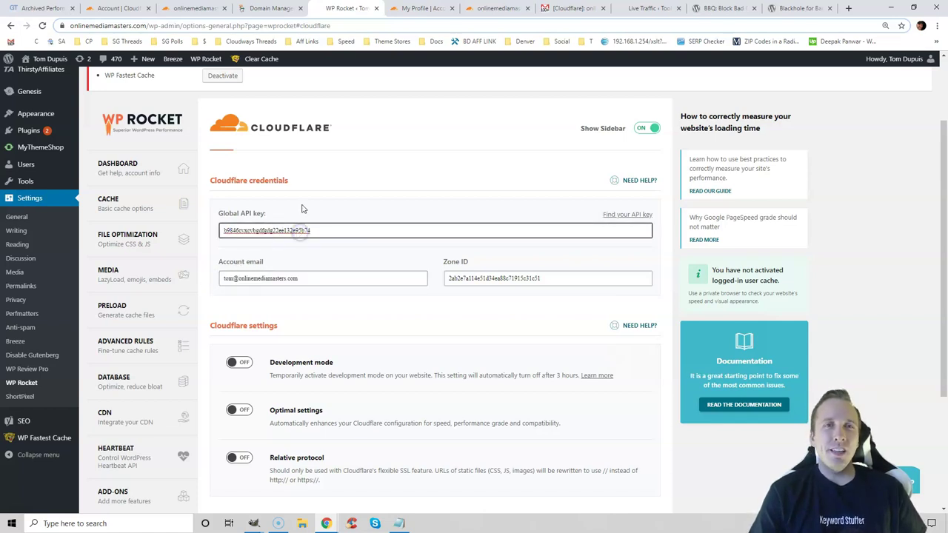
Step: View Cloudflare's site activation email in Gmail, and return to the start of the site's Cloudflare overview
left_click(570, 8)
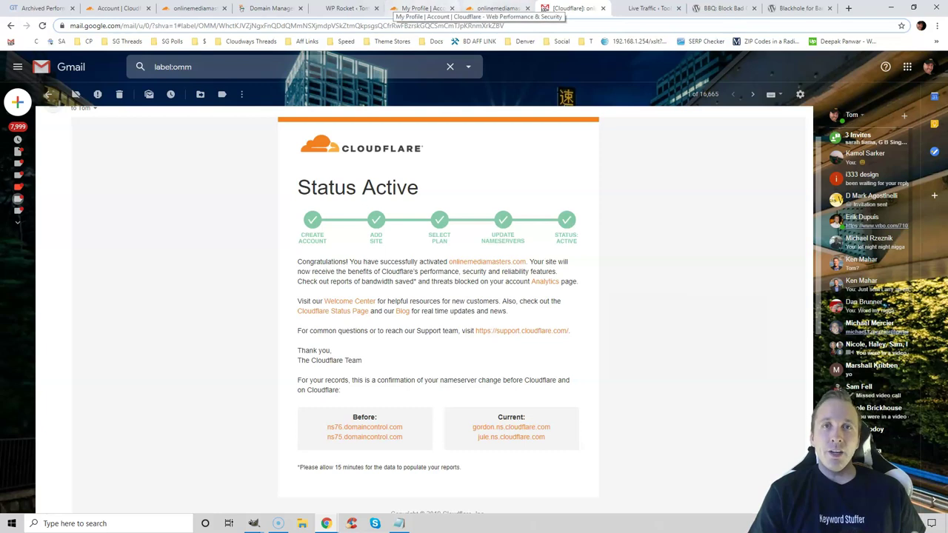
left_click(497, 8)
left_click_drag(945, 248, 945, 69)
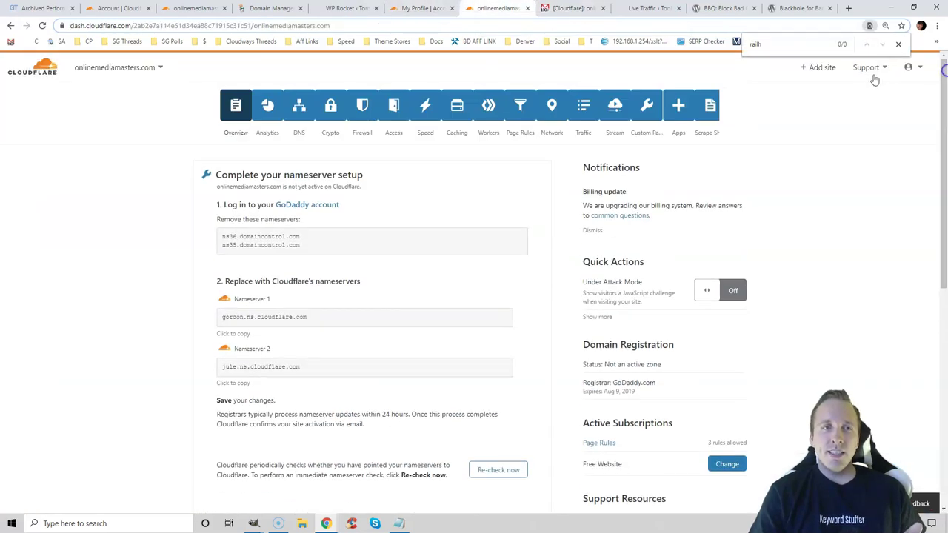
Step: Examine last month's cached and uncached requests in Cloudflare's traffic analytics
left_click(262, 117)
left_click_drag(945, 152, 945, 201)
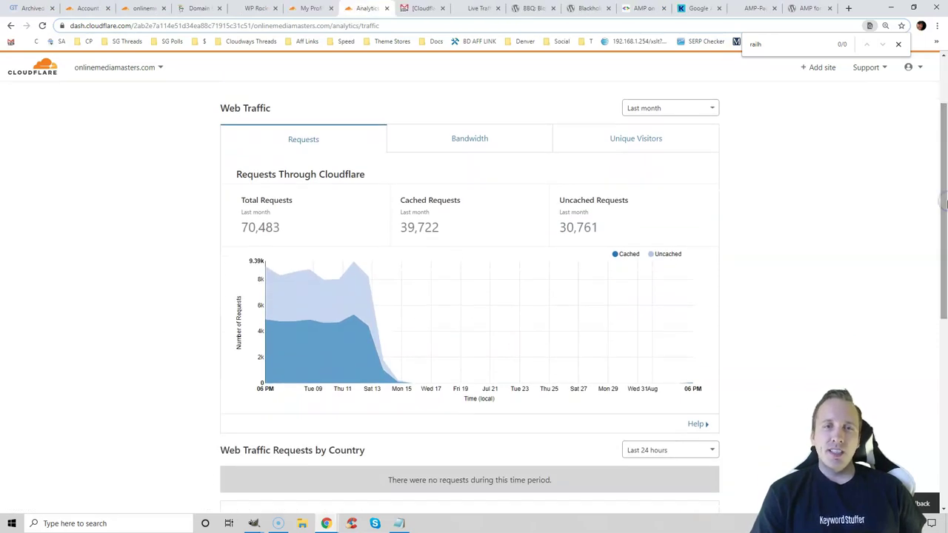
mouse_move(354, 339)
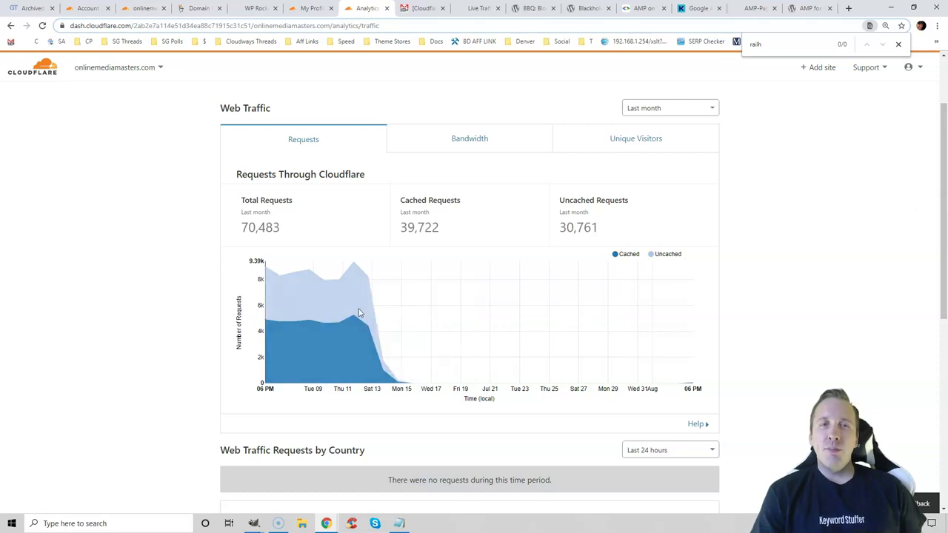
mouse_move(423, 363)
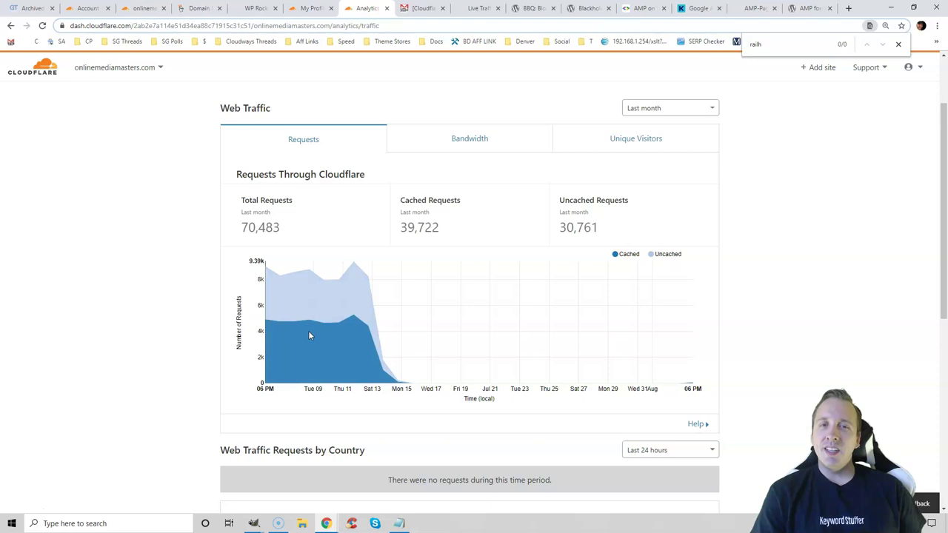
scroll(945, 232, "up", 2)
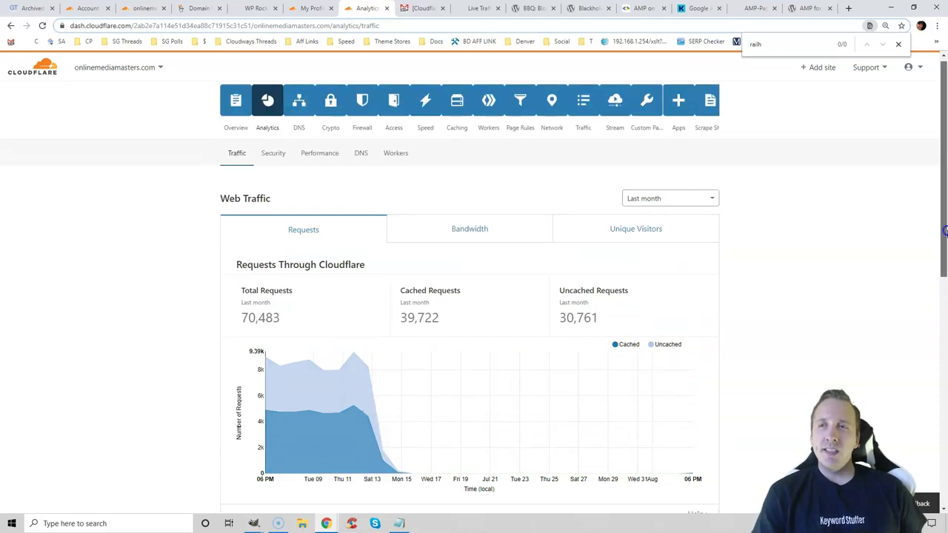
Step: View Cloudflare's performance analytics with the overview period set to Last month
left_click(320, 154)
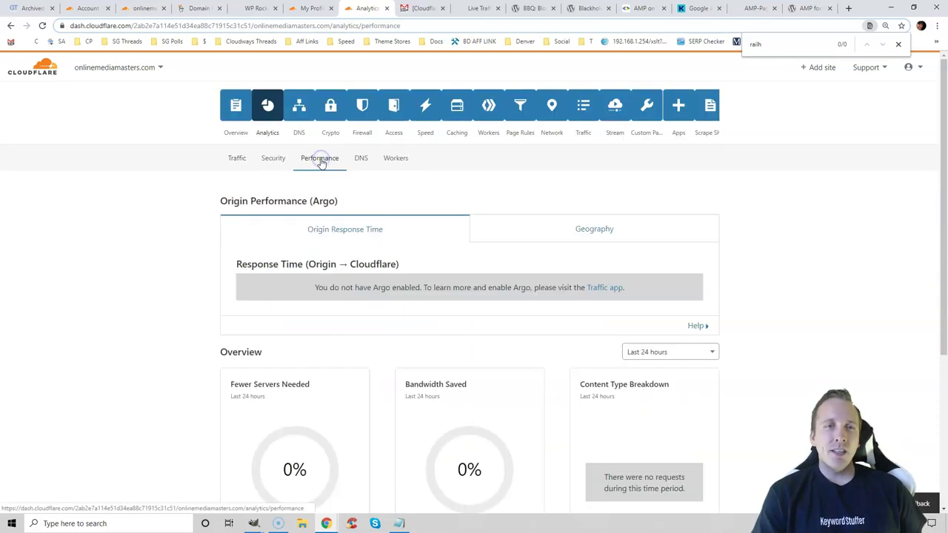
scroll(815, 222, "down", 3)
left_click(689, 199)
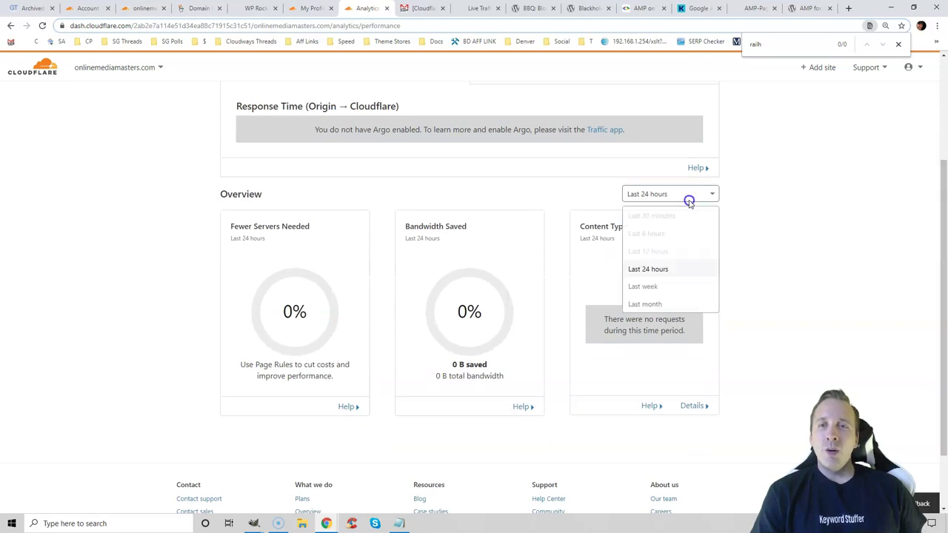
left_click(674, 303)
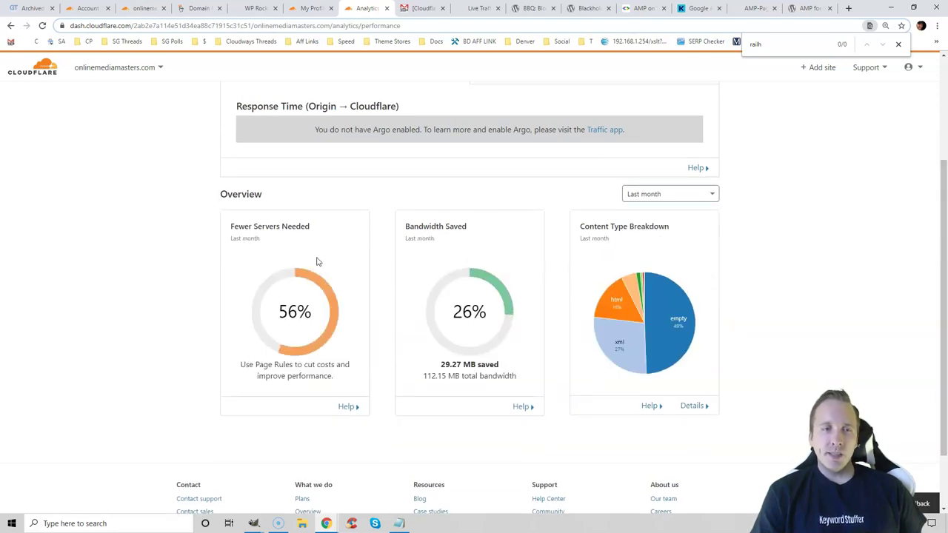
scroll(307, 276, "up", 3)
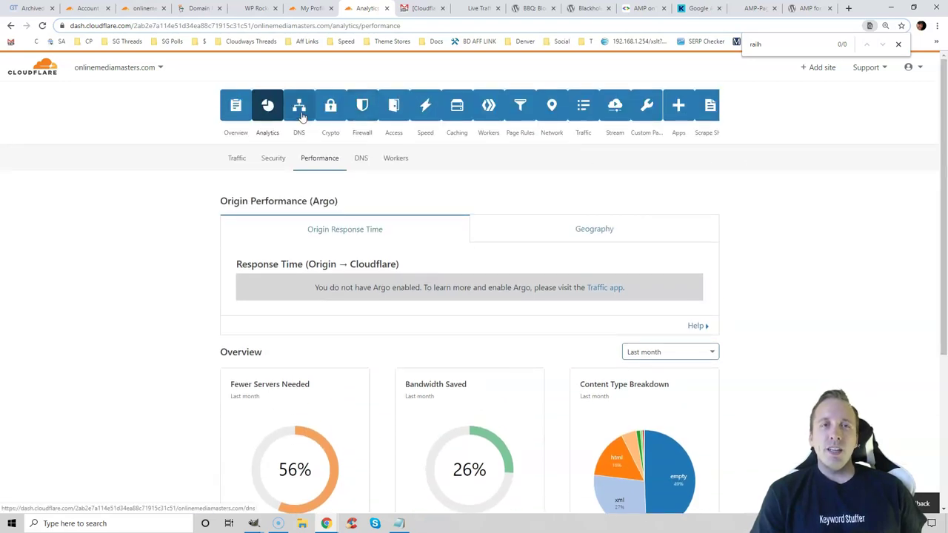
Step: Look through the SSL mode options in Cloudflare's Crypto settings without changing them, and view the Always Use HTTPS and HSTS settings
left_click(330, 109)
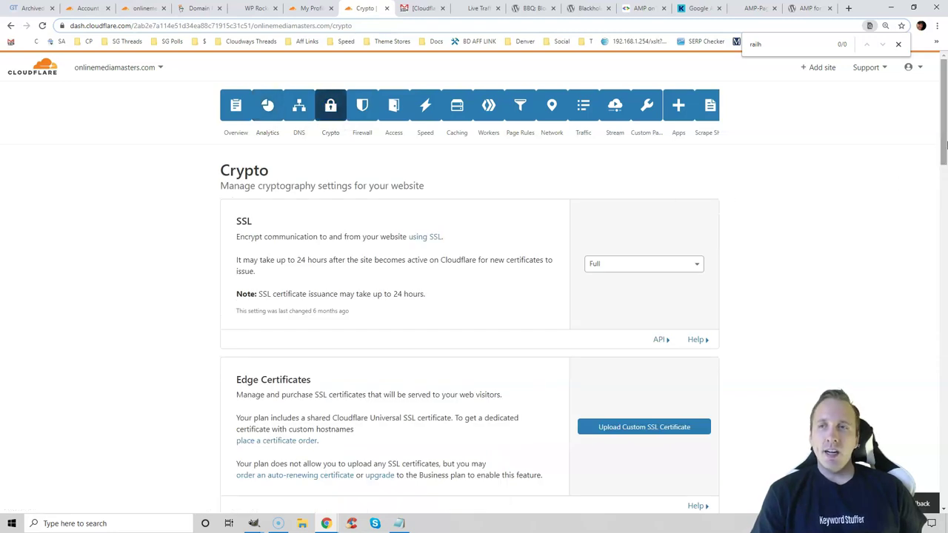
scroll(711, 203, "down", 1)
left_click(681, 198)
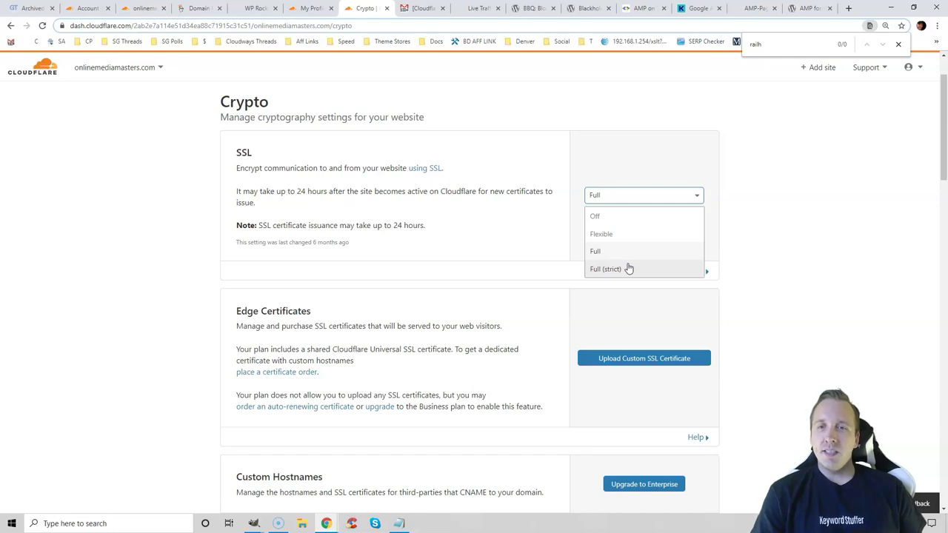
left_click(809, 197)
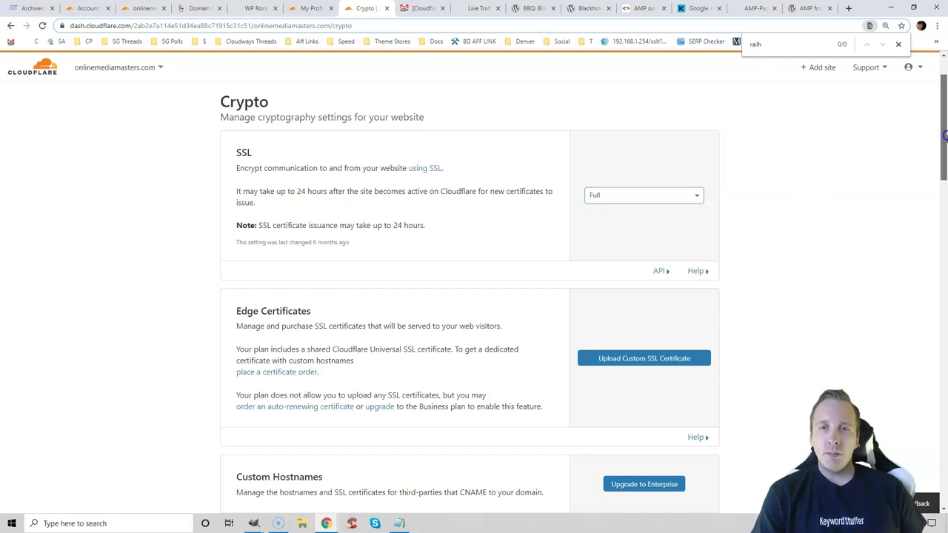
left_click(945, 280)
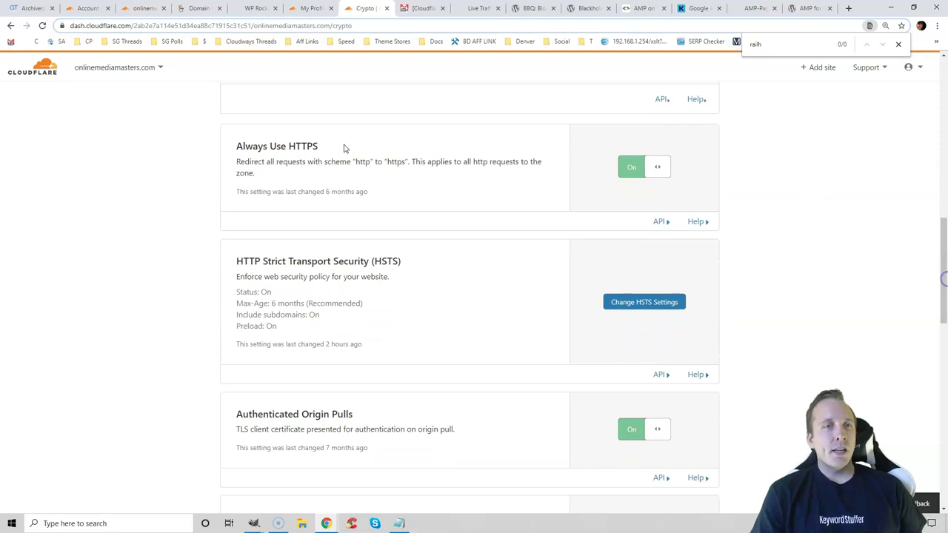
Step: Review the Always Use HTTPS and Authenticated Origin Pulls settings in Cloudflare's Crypto section
left_click_drag(319, 147, 243, 147)
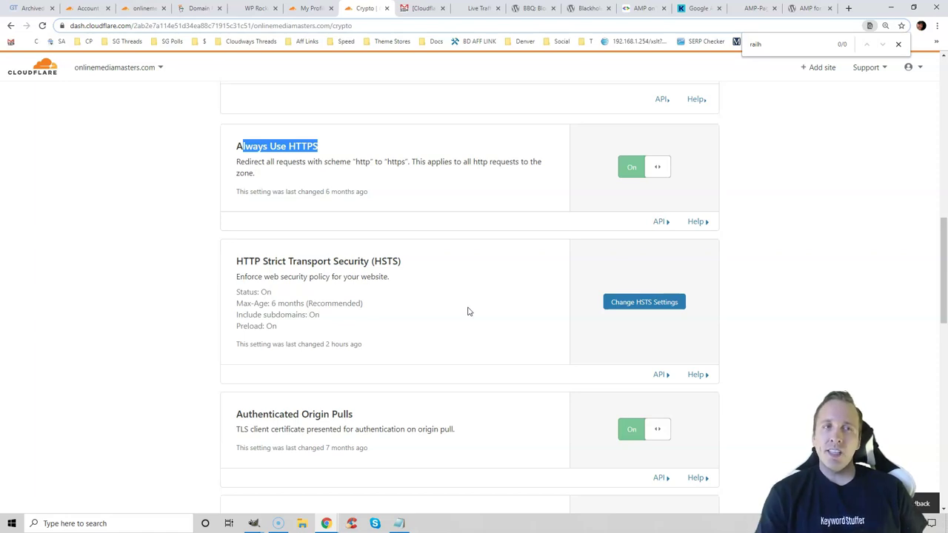
left_click_drag(945, 258, 945, 319)
left_click_drag(237, 139, 330, 139)
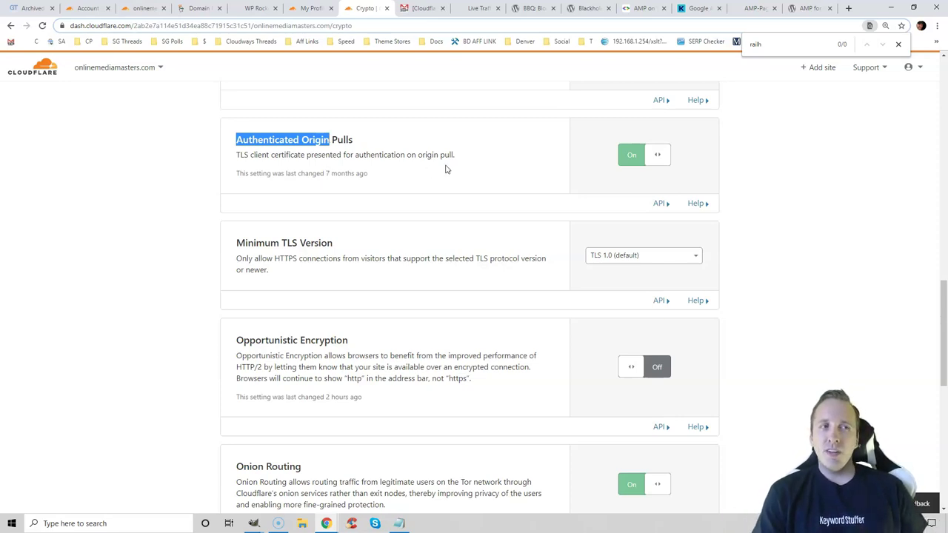
Step: View the conditions and action of the Protect WP Admin firewall rule, and leave its editor without saving
left_click_drag(945, 331, 939, 89)
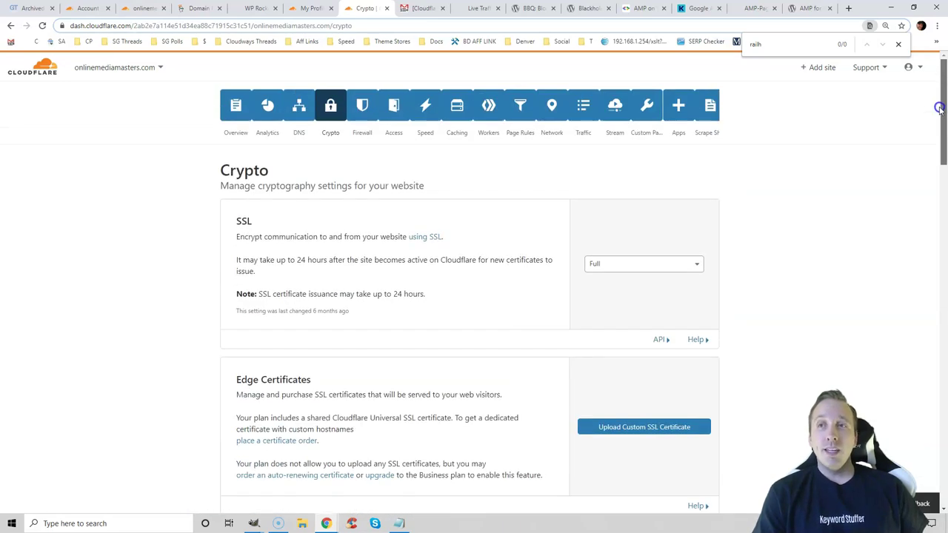
left_click(361, 110)
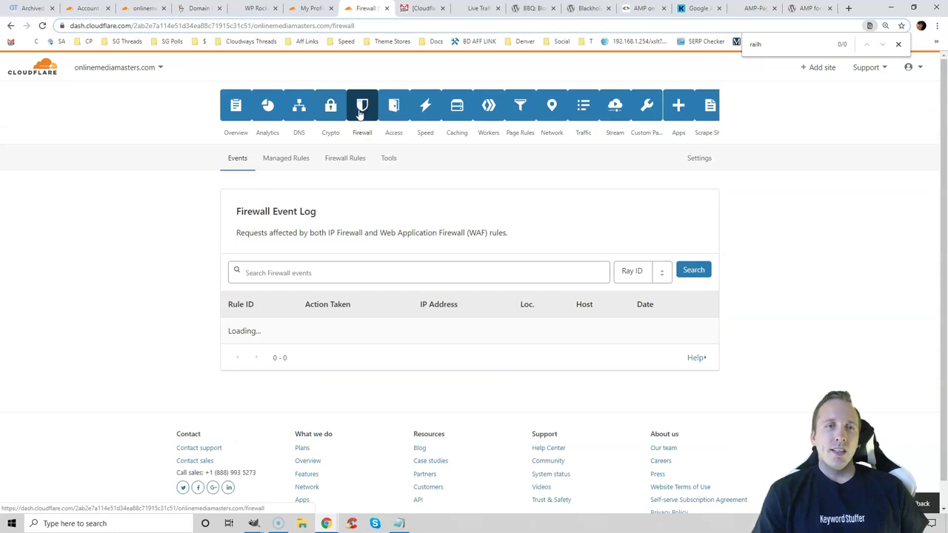
left_click(343, 156)
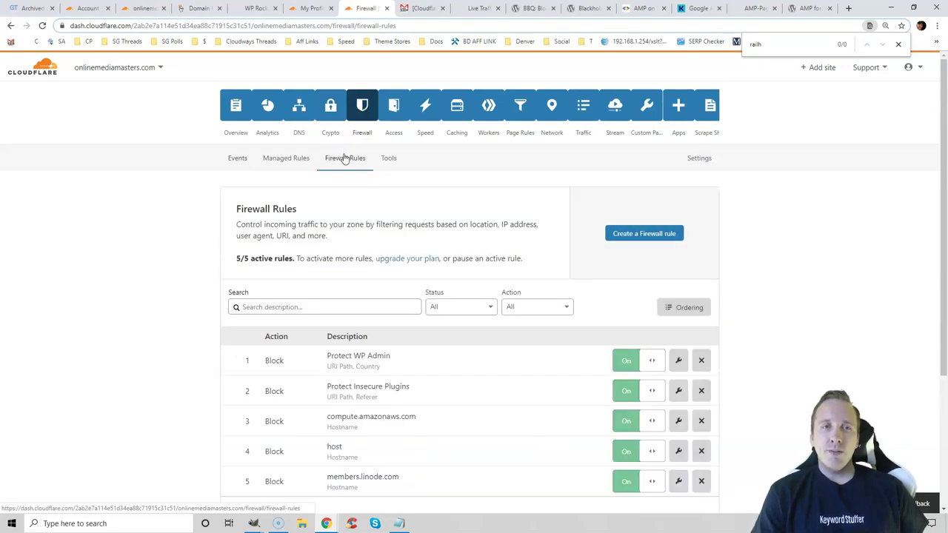
scroll(380, 231, "down", 2)
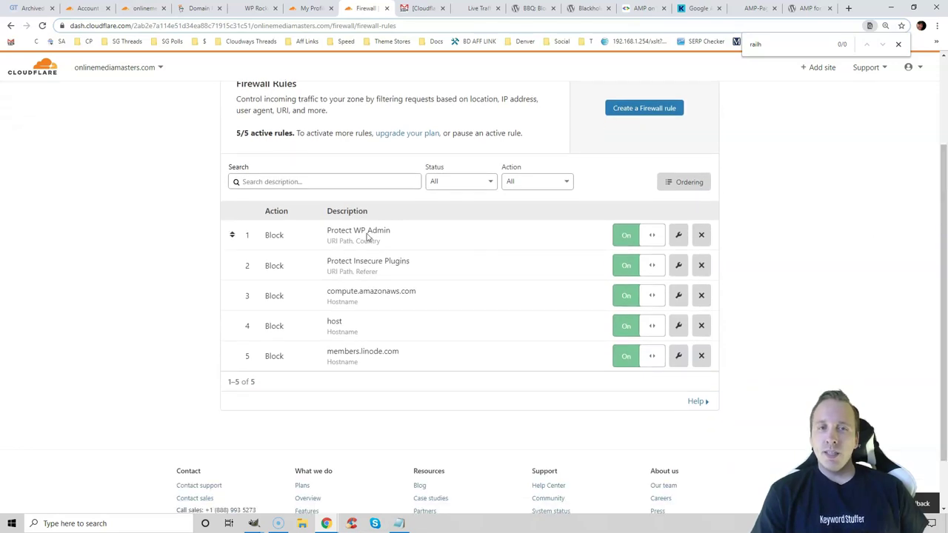
left_click(678, 234)
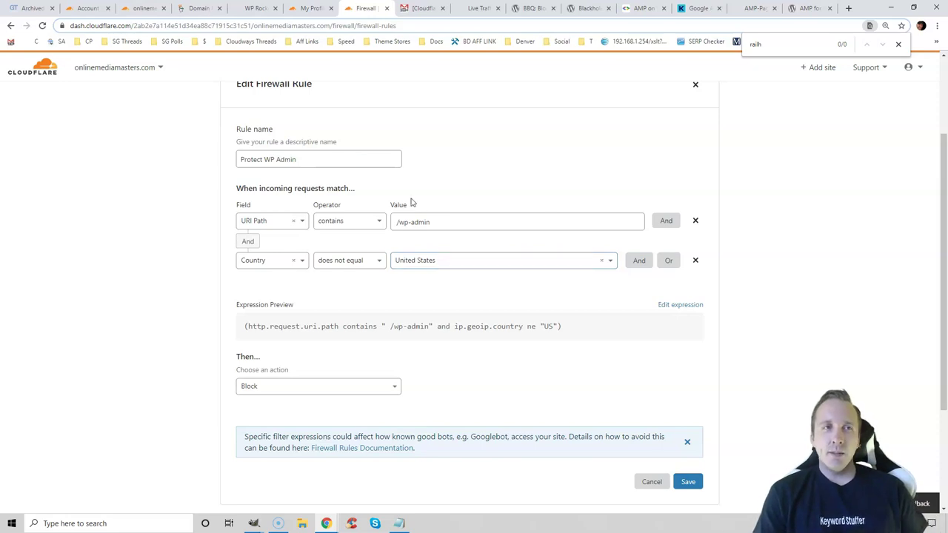
left_click(11, 26)
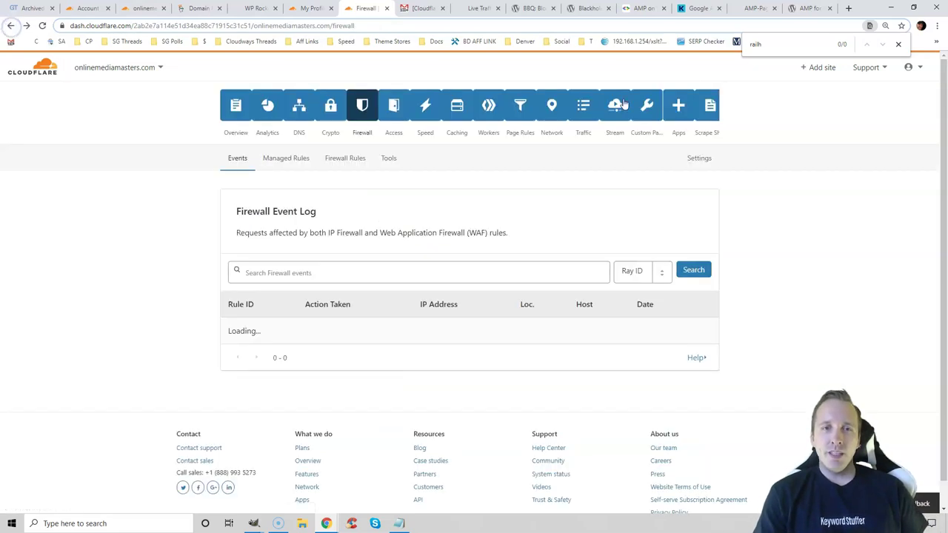
Step: View the conditions of the Protect Insecure Plugins firewall rule, and leave its editor without saving
left_click(362, 157)
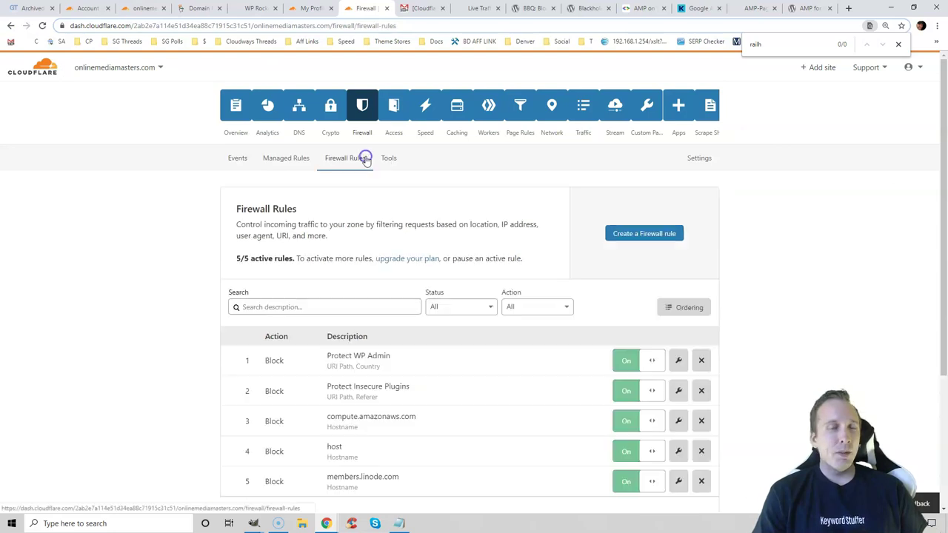
scroll(944, 222, "down", 2)
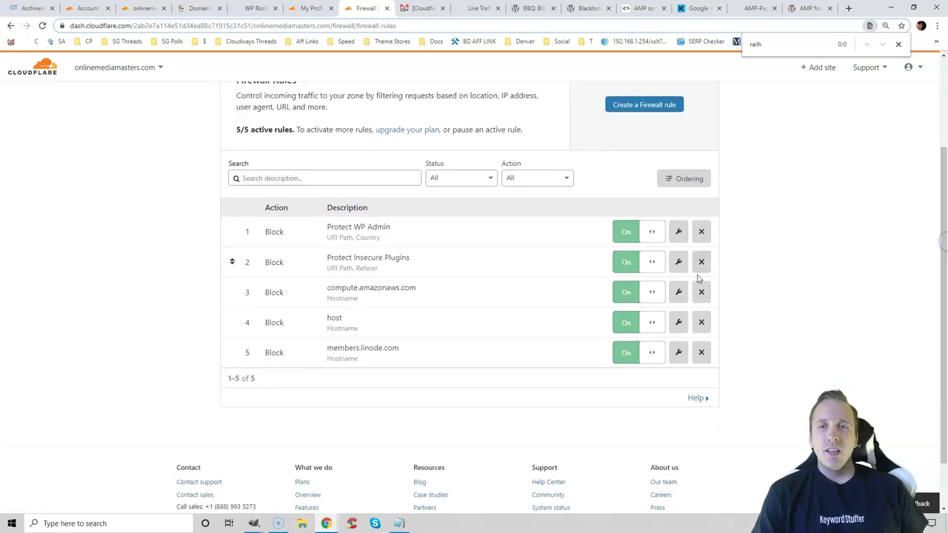
left_click(678, 262)
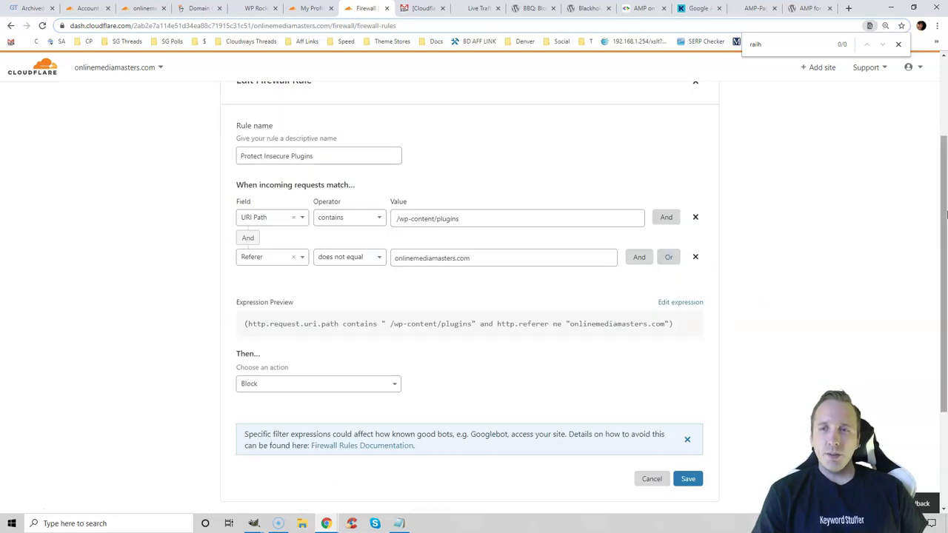
left_click(12, 25)
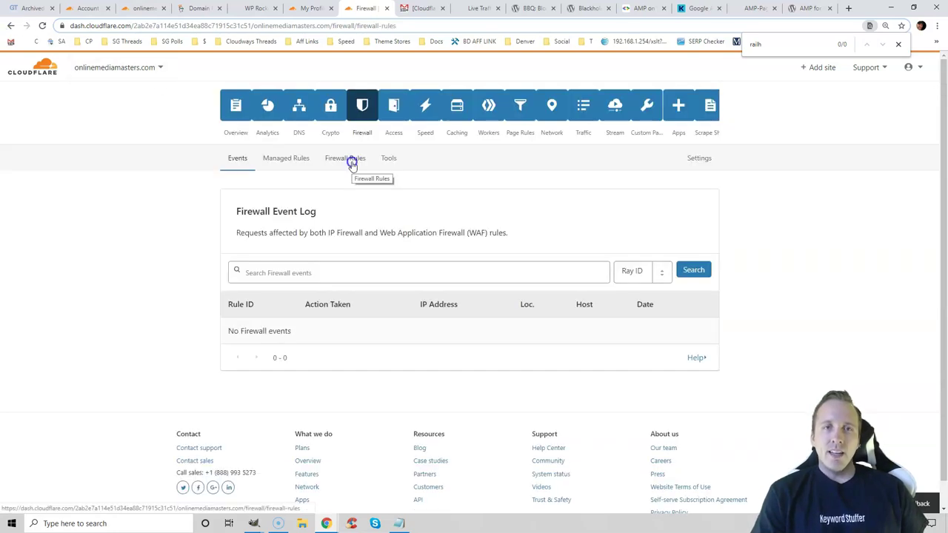
Step: View the hostname-blocking rules in the firewall rules list, and examine visitor hostnames in Wordfence's Live Traffic on the WordPress site
left_click(347, 159)
scroll(815, 281, "down", 2)
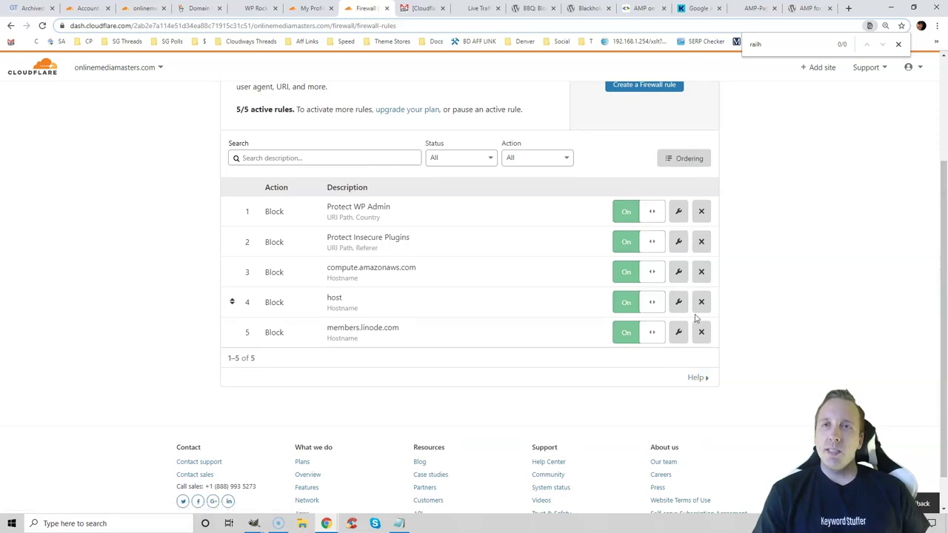
left_click(480, 12)
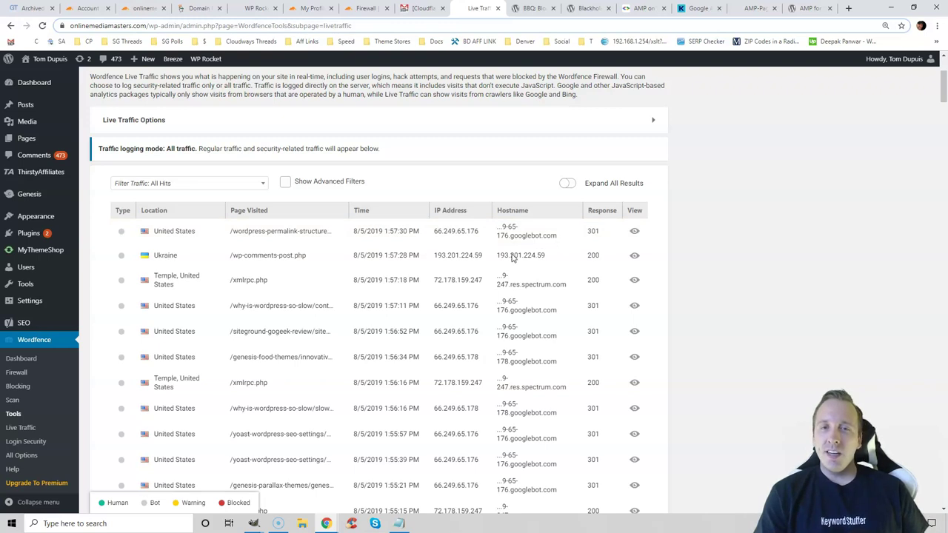
left_click_drag(510, 387, 554, 386)
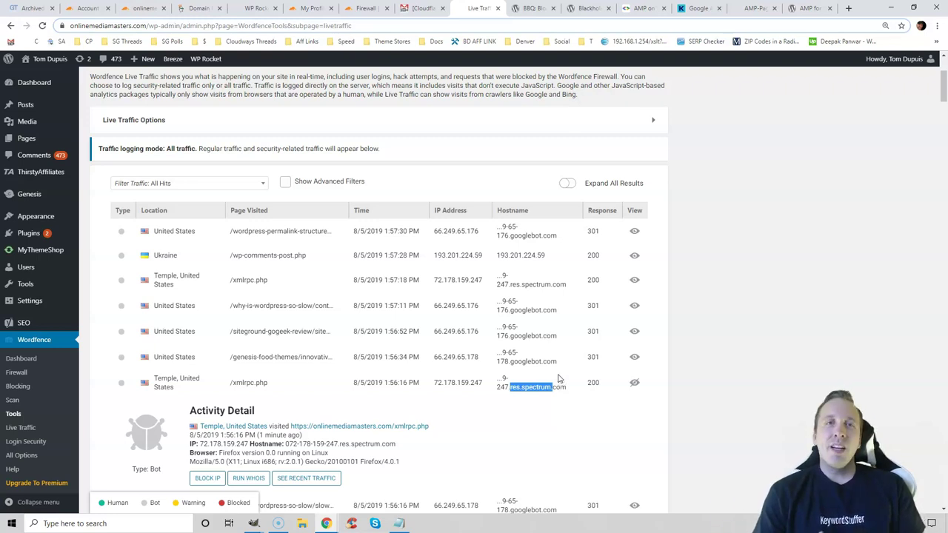
Step: Switch to Cloudflare, view the compute.amazonaws.com rule's hostname condition, and leave the editor without saving
left_click(366, 8)
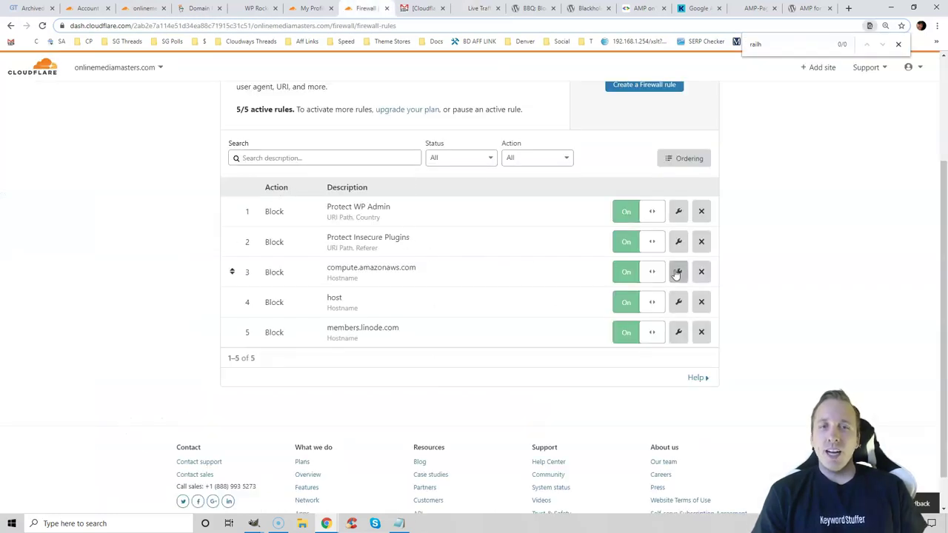
left_click(677, 273)
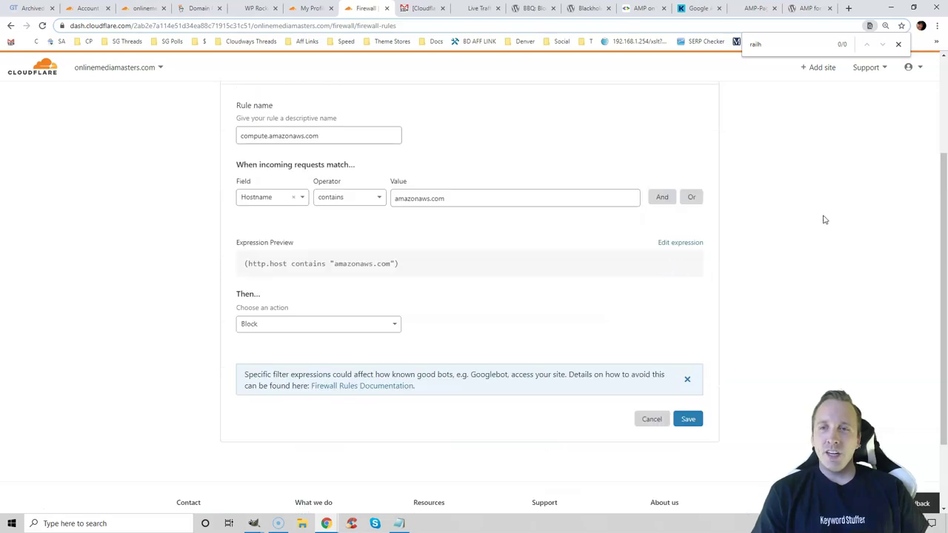
left_click_drag(945, 206, 868, 210)
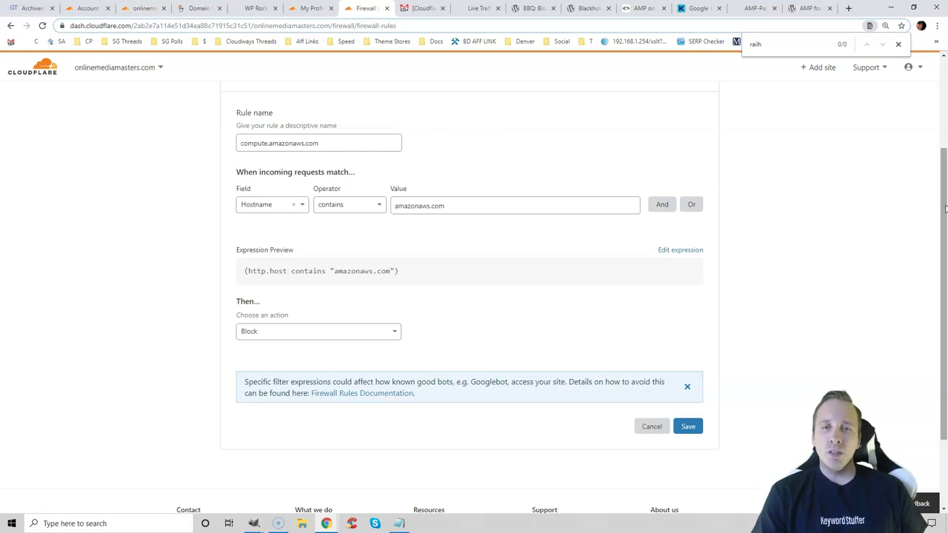
left_click_drag(944, 209, 944, 203)
left_click(10, 26)
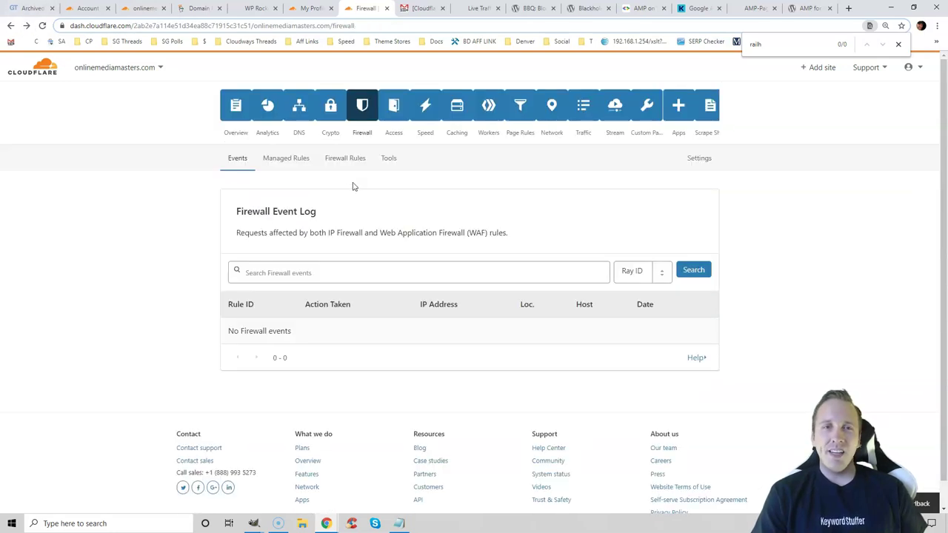
Step: Look over the list of firewall rules once more, and switch back to Wordfence's Live Traffic log
left_click(346, 161)
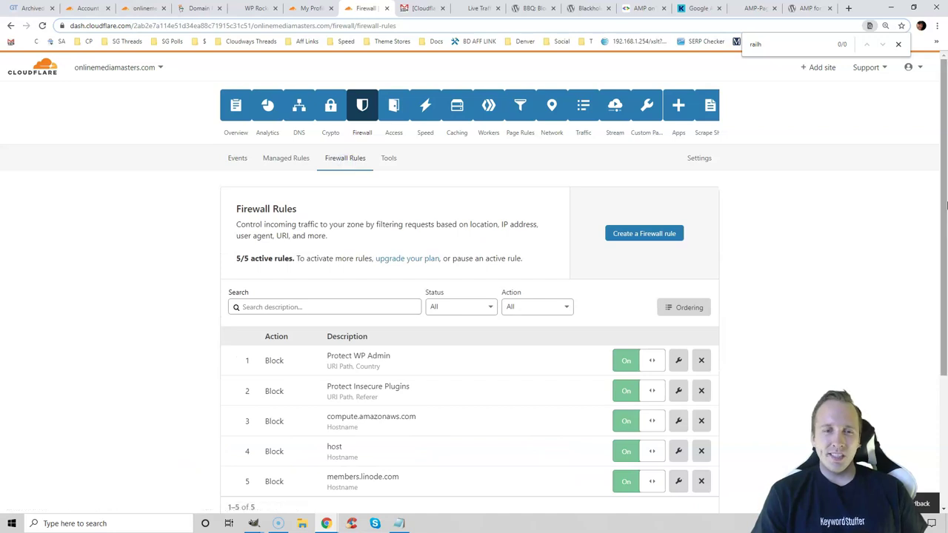
scroll(687, 311, "down", 2)
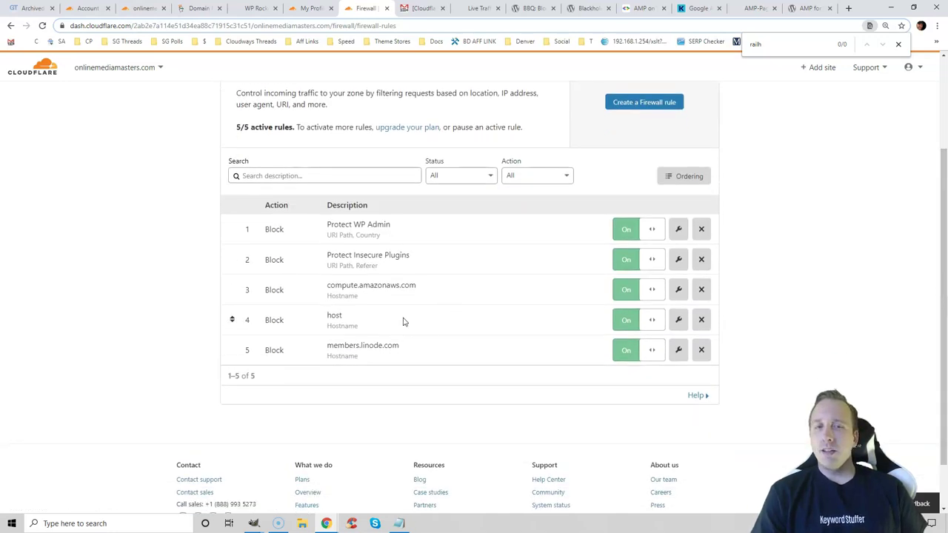
key("ctrl+Tab")
key("ctrl+Tab")
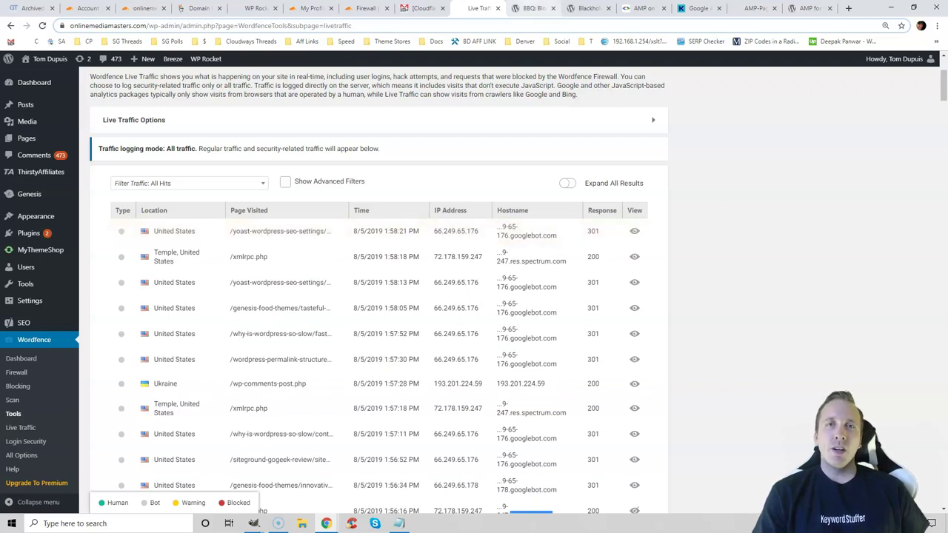
Step: View the BBQ: Block Bad Queries and Blackhole for Bad Bots plugin pages alongside Wordfence's live traffic and Cloudflare's firewall rules
left_click(532, 8)
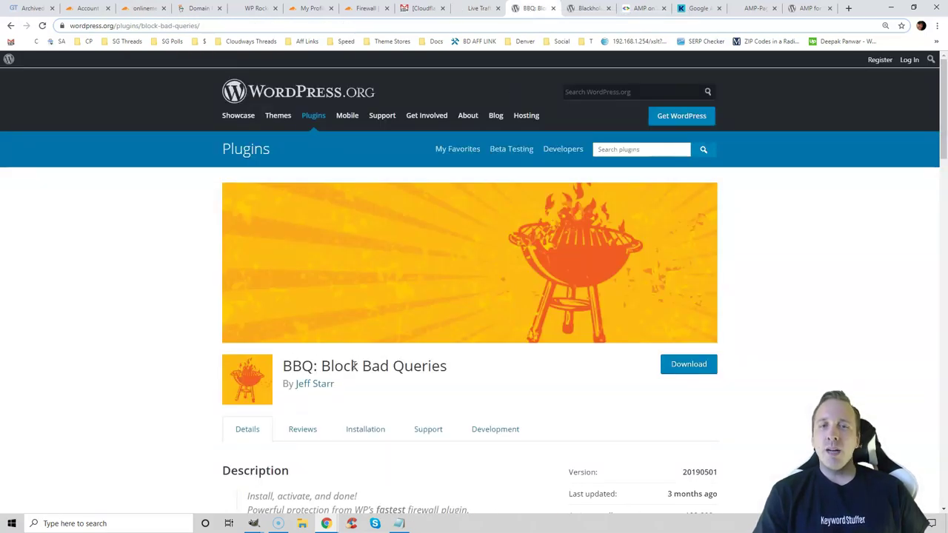
left_click(593, 8)
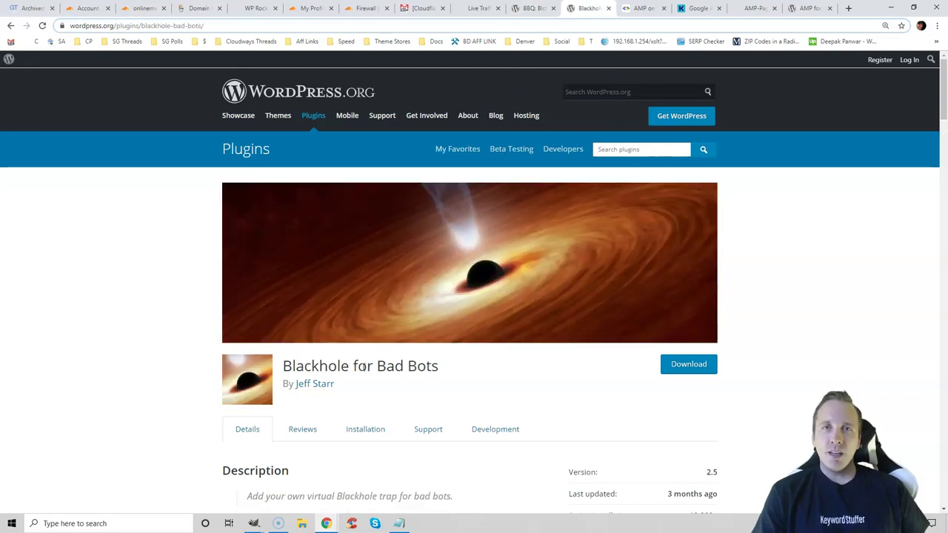
left_click(479, 8)
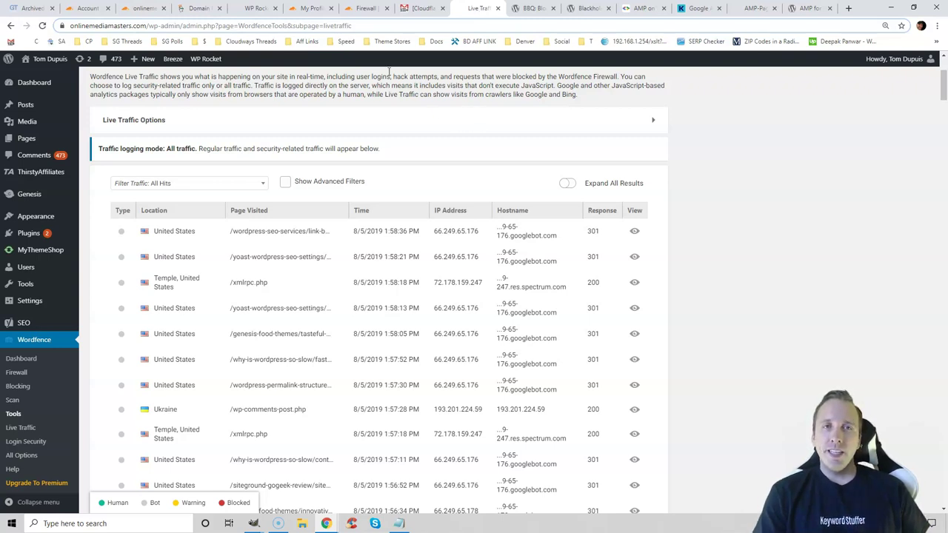
left_click(364, 9)
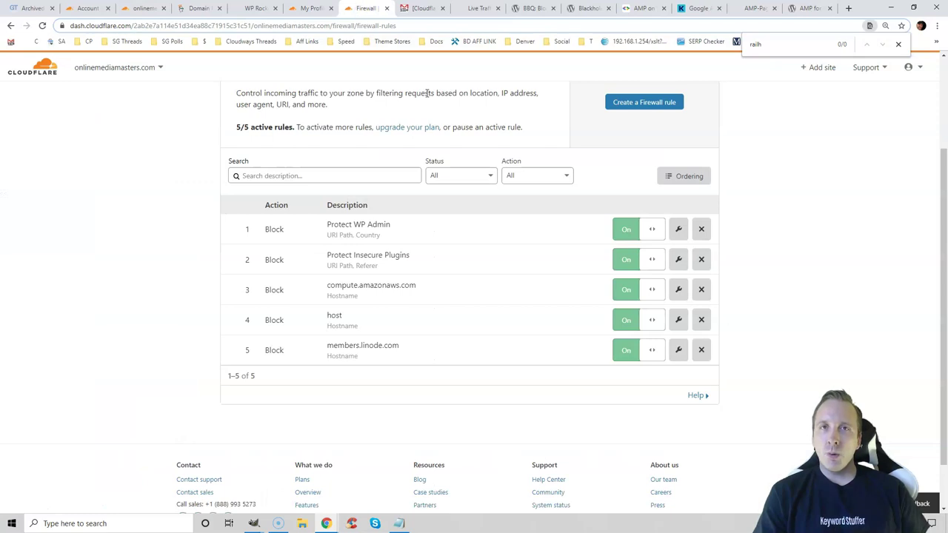
left_click(586, 9)
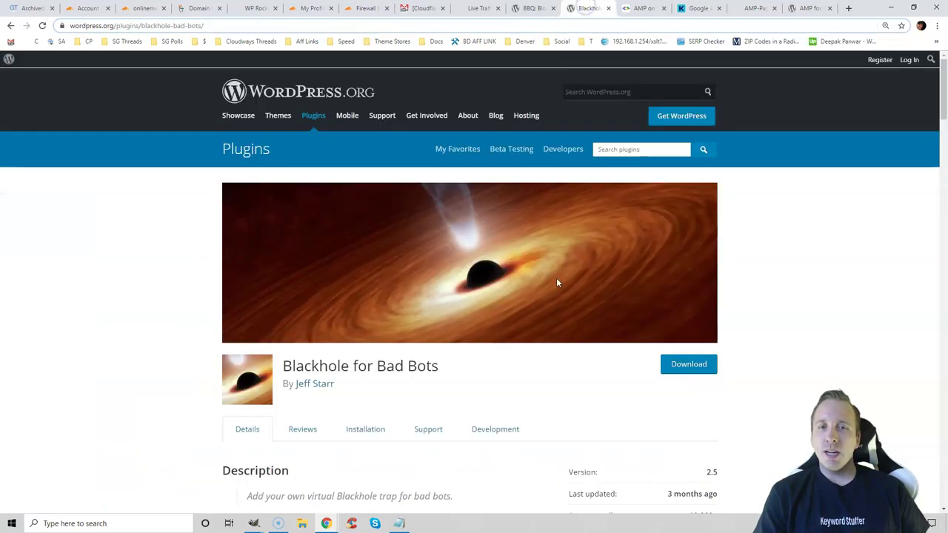
left_click(364, 9)
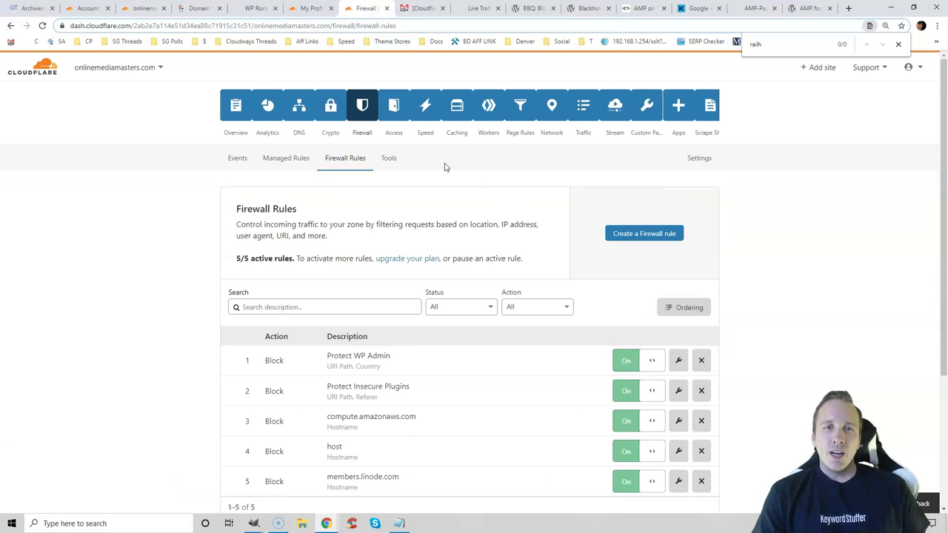
Step: Review the Auto Minify, Brotli, Rocket Loader and Railgun settings in Cloudflare's speed optimization section
left_click(430, 117)
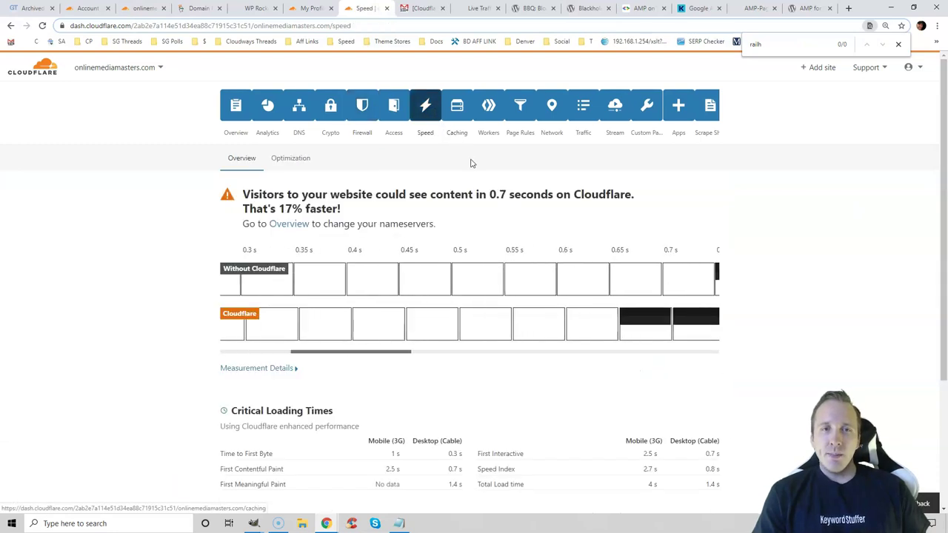
left_click(306, 163)
left_click_drag(945, 126, 945, 211)
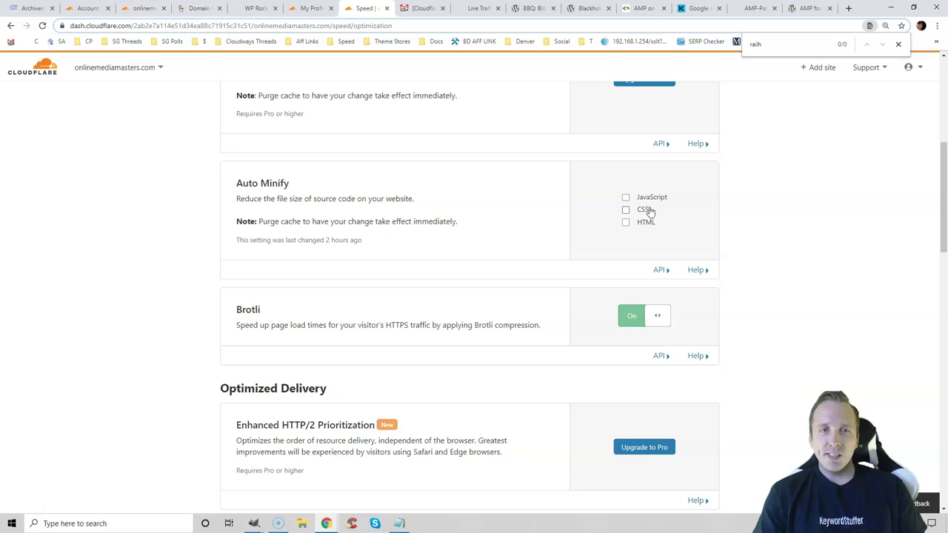
left_click_drag(945, 190, 945, 312)
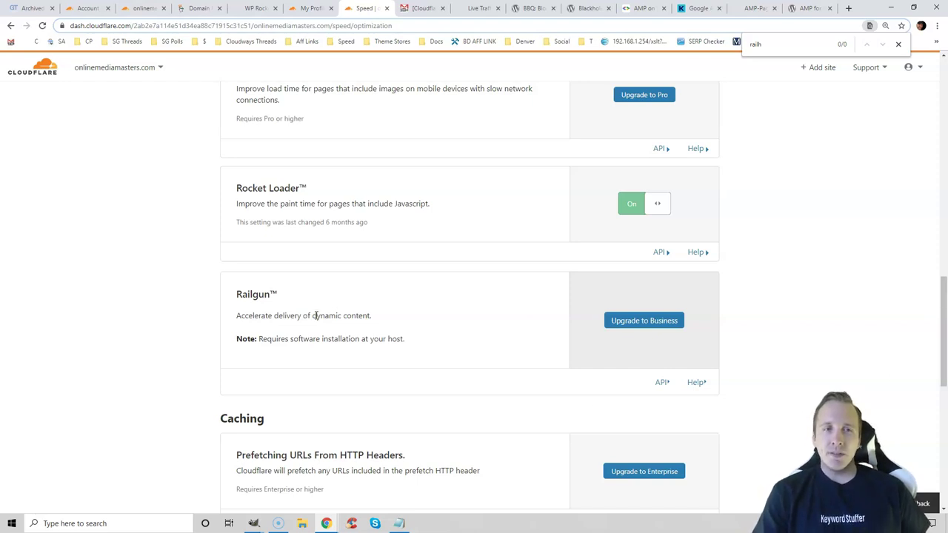
Step: View Cloudflare's AMP Real URL and Mobile Redirect settings, then the AMP on Google page and the AMP search result screenshot
scroll(370, 313, "down", 5)
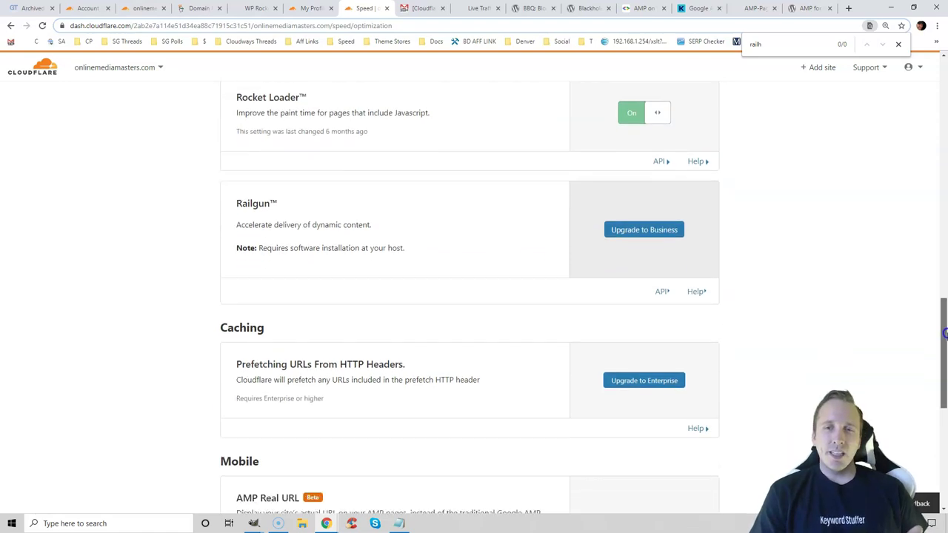
scroll(944, 393, "down", 2)
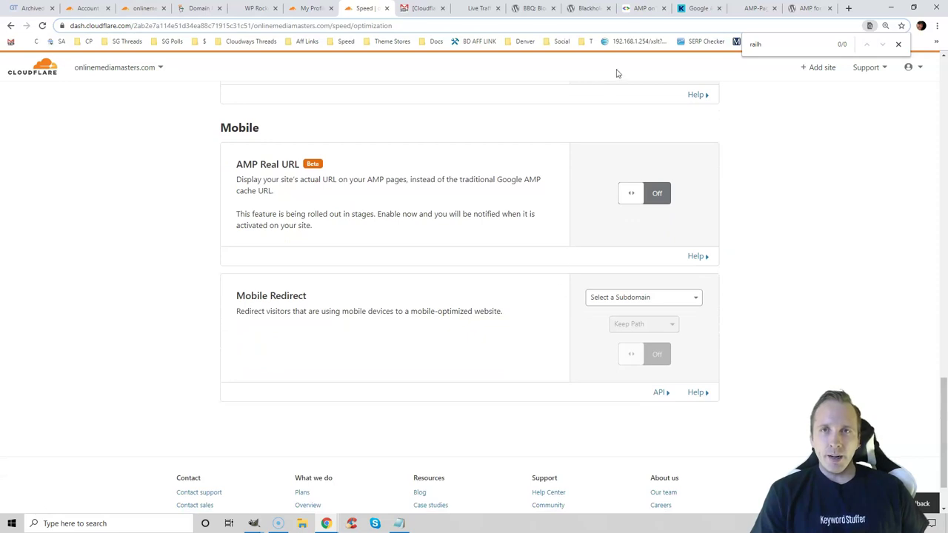
left_click(645, 8)
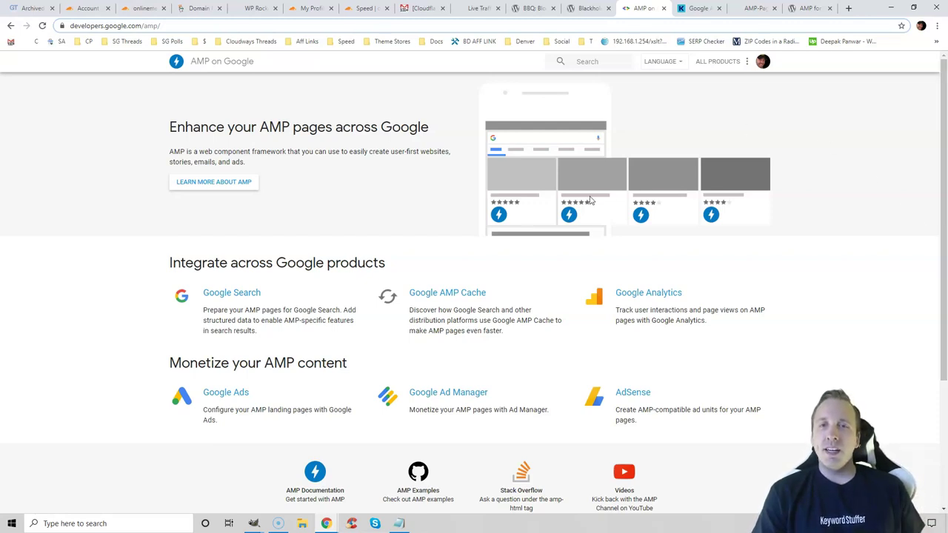
left_click(747, 14)
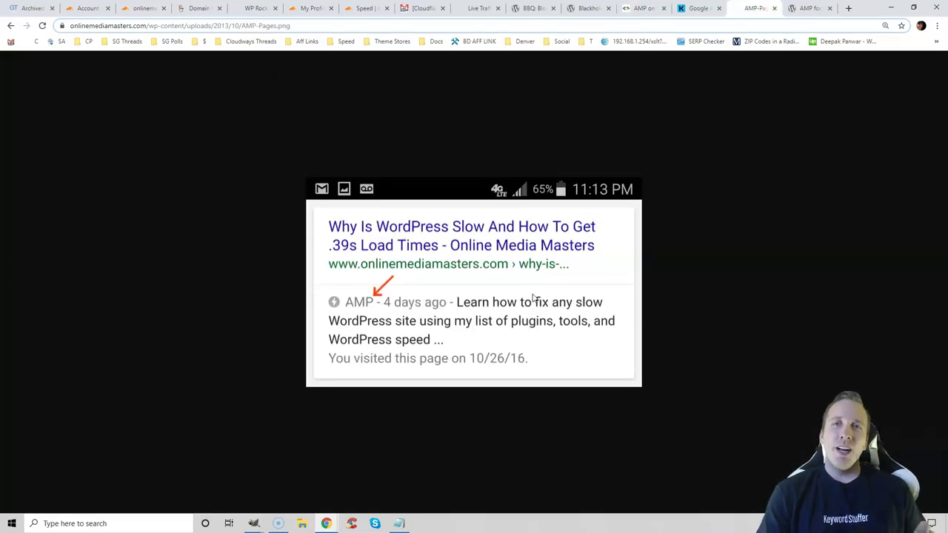
Step: View Kinsta's Google AMP case study, then highlight the plugin title on the AMP for WP – Accelerated Mobile Pages page
left_click(691, 8)
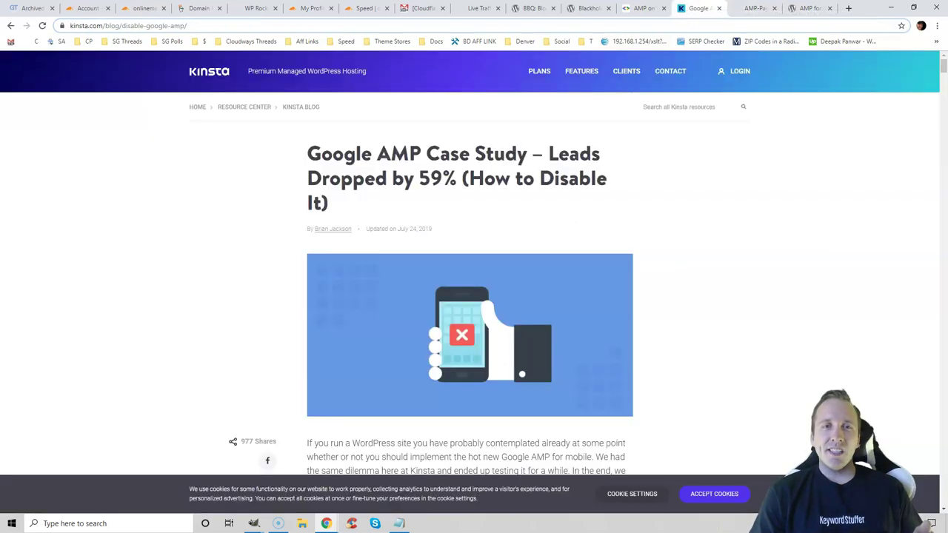
left_click(420, 182)
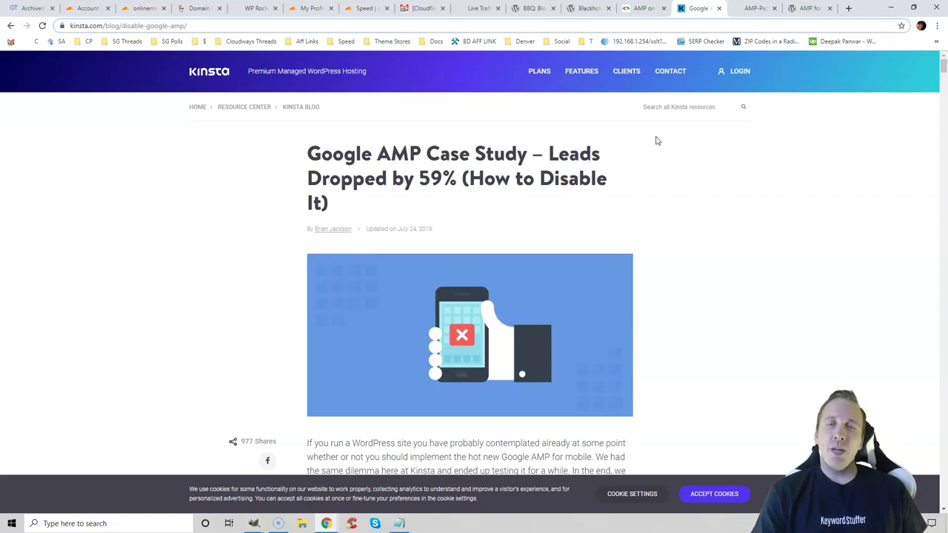
left_click(810, 8)
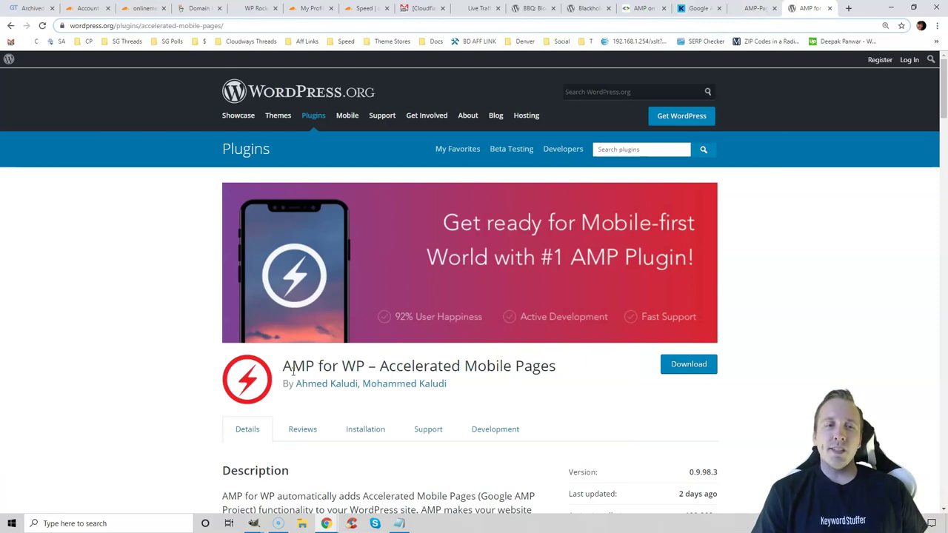
left_click_drag(286, 372, 568, 371)
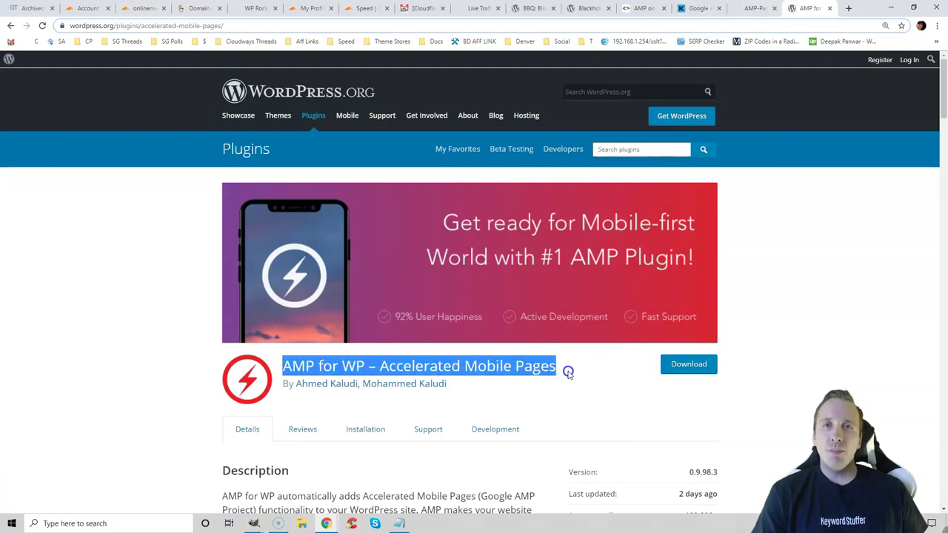
Step: Review Cloudflare's caching settings for the site, from Purge Cache to Always Online, highlighting Browser Cache Expiration
left_click(365, 8)
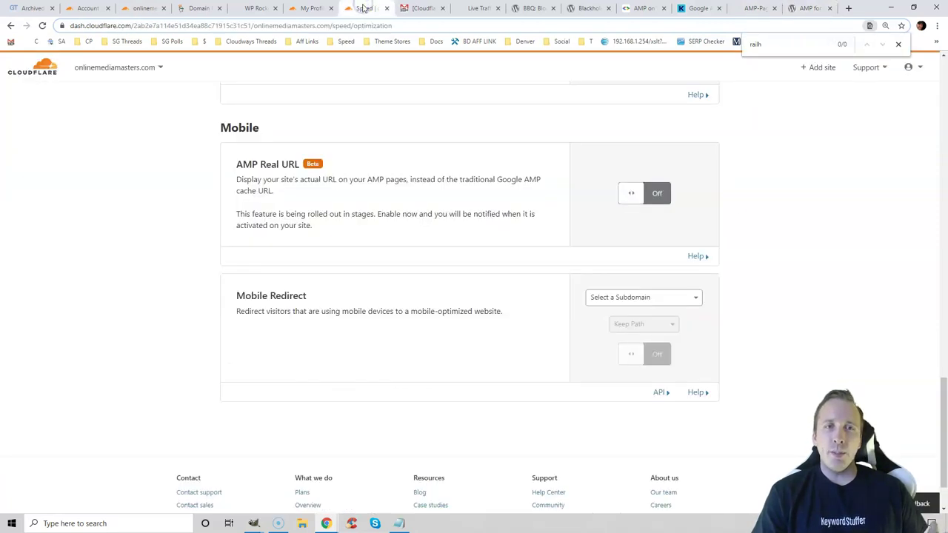
left_click_drag(944, 405, 945, 171)
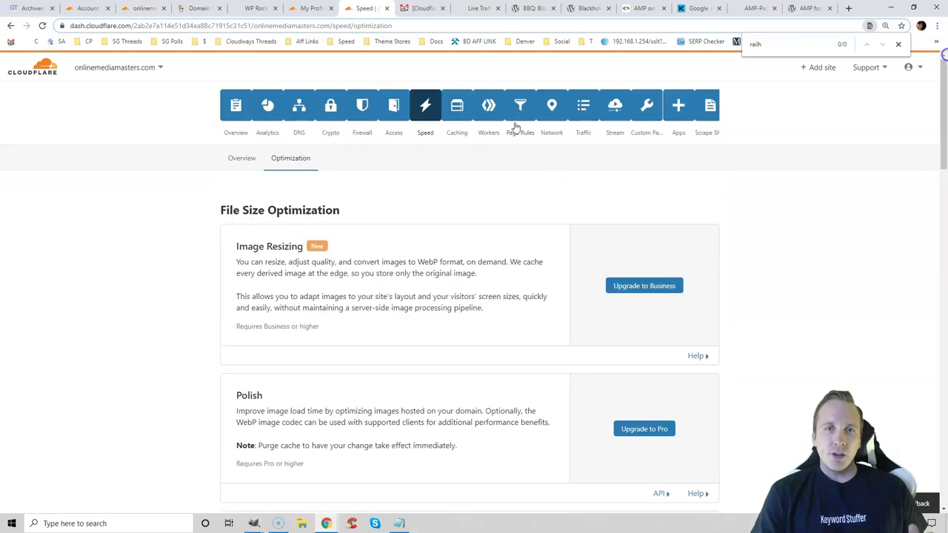
left_click(457, 112)
left_click_drag(945, 129, 944, 191)
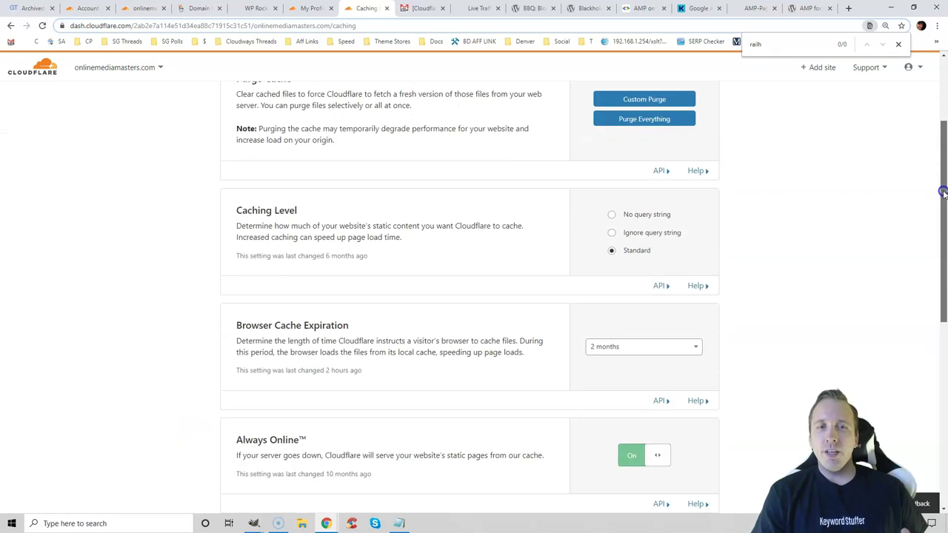
left_click_drag(236, 326, 351, 327)
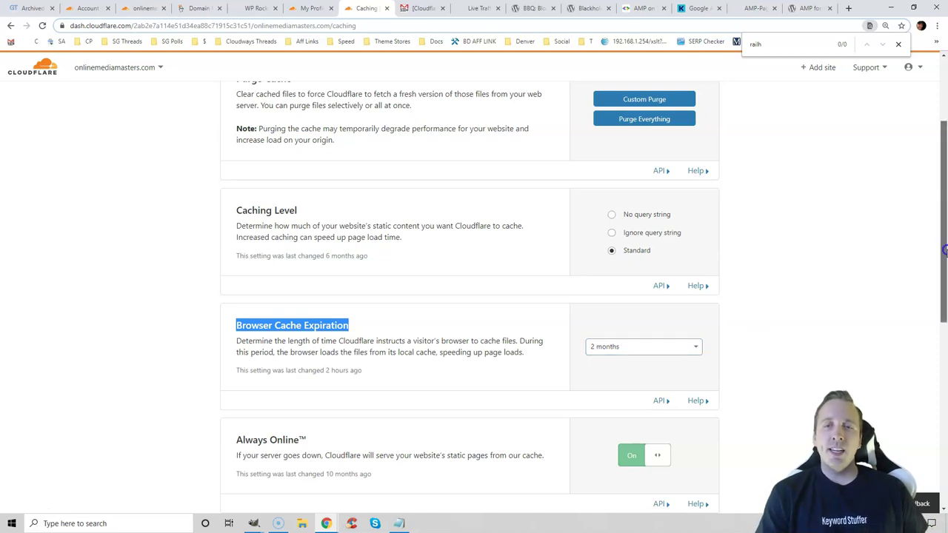
scroll(944, 252, "up", 2)
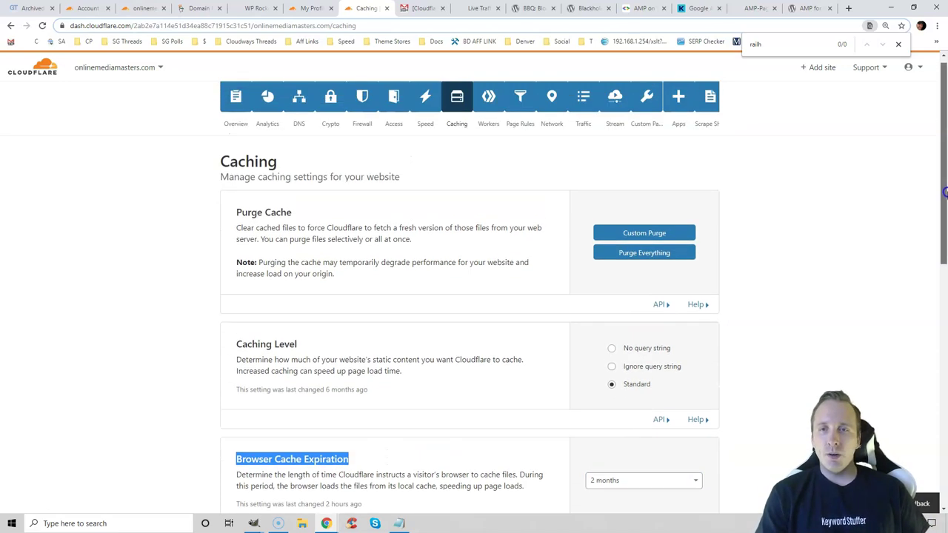
Step: Open Cloudflare's Page Rules and inspect the URL pattern and settings of the onlinemediamasters.com/* rule
left_click(520, 105)
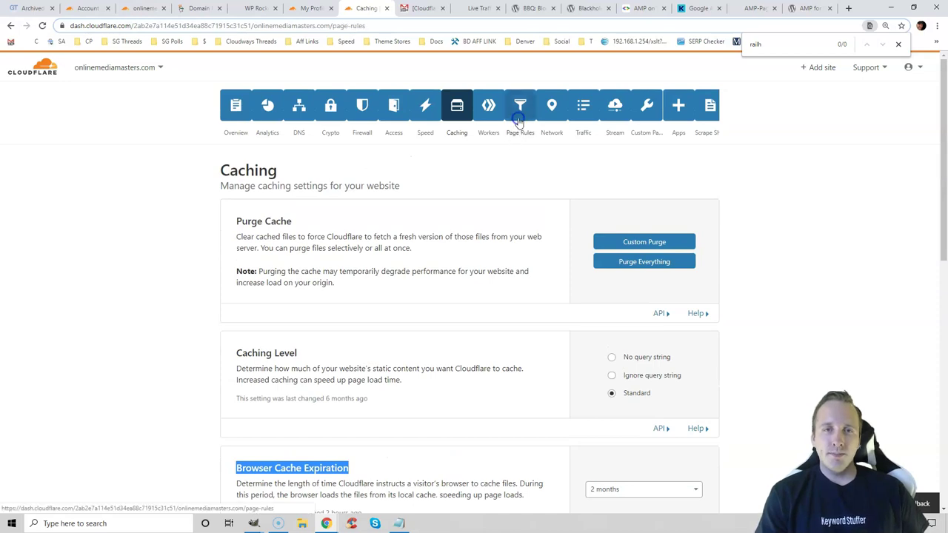
left_click_drag(944, 166, 944, 287)
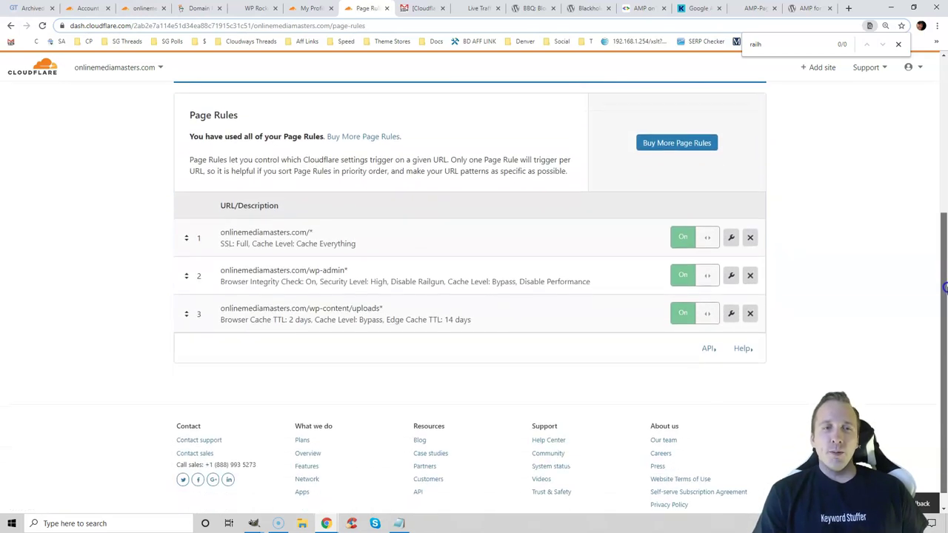
left_click(731, 238)
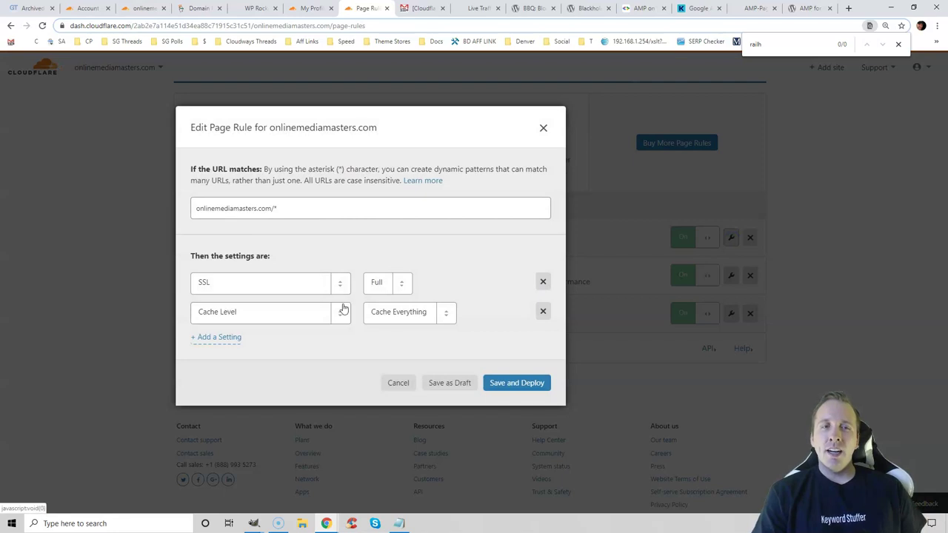
left_click_drag(273, 208, 301, 209)
left_click(301, 208)
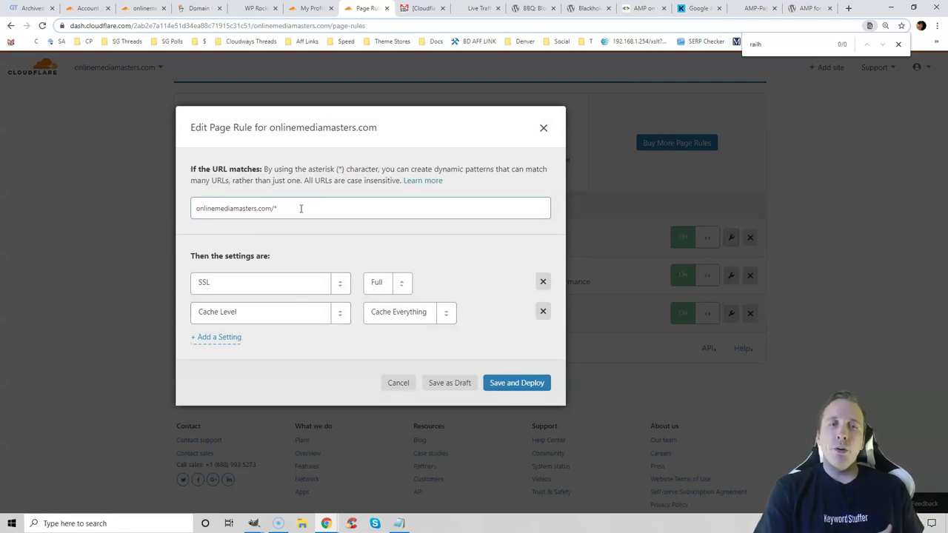
key("shift+Left")
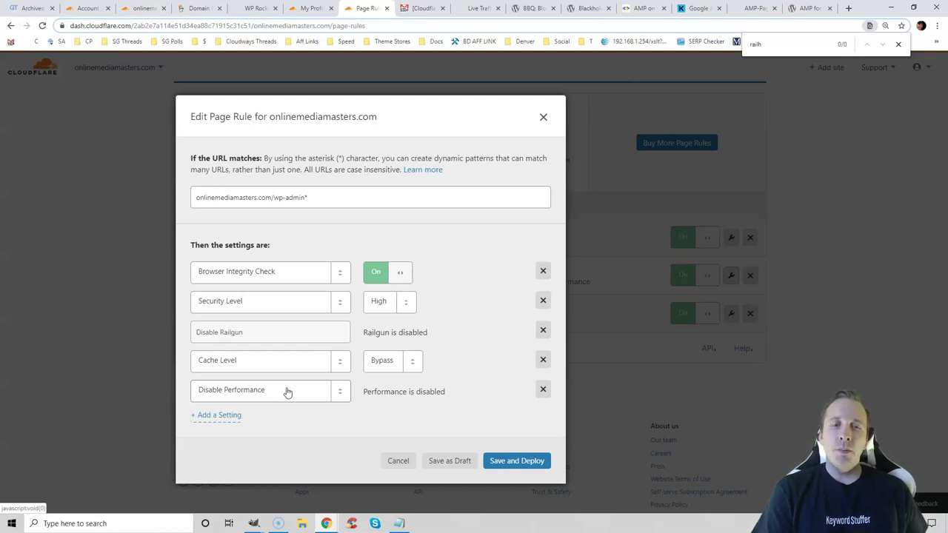
Step: Inspect the wp-admin* and wp-content/uploads* page rules, closing each without changes
double_click(305, 197)
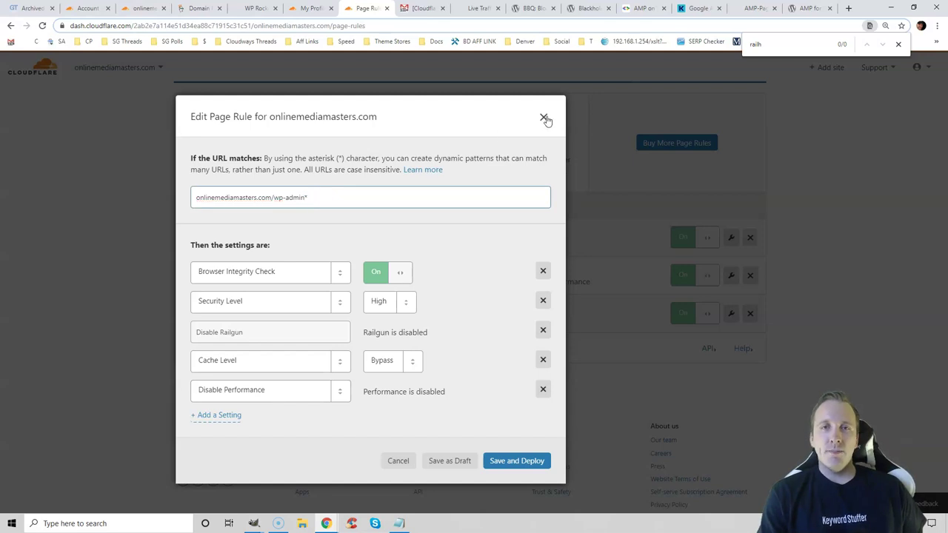
left_click(544, 118)
left_click(731, 314)
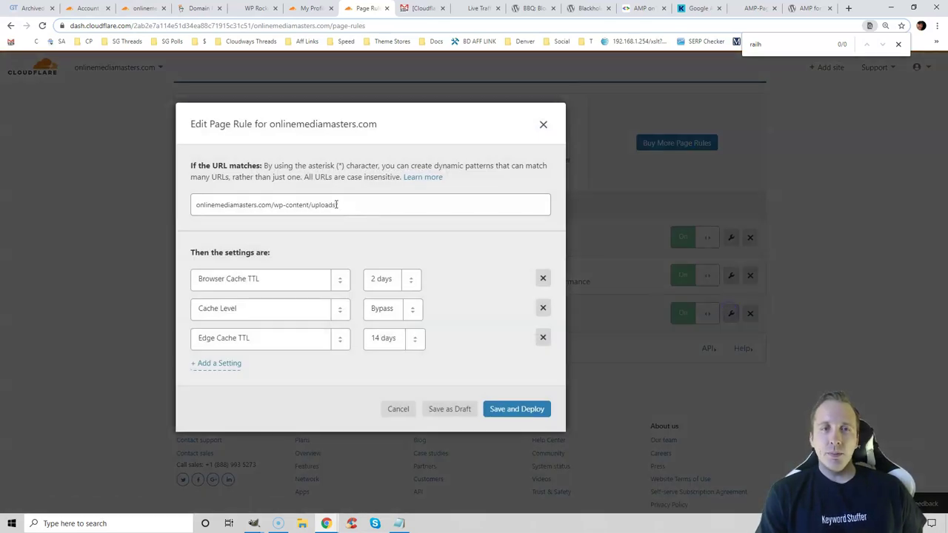
left_click(545, 123)
left_click_drag(945, 285, 945, 132)
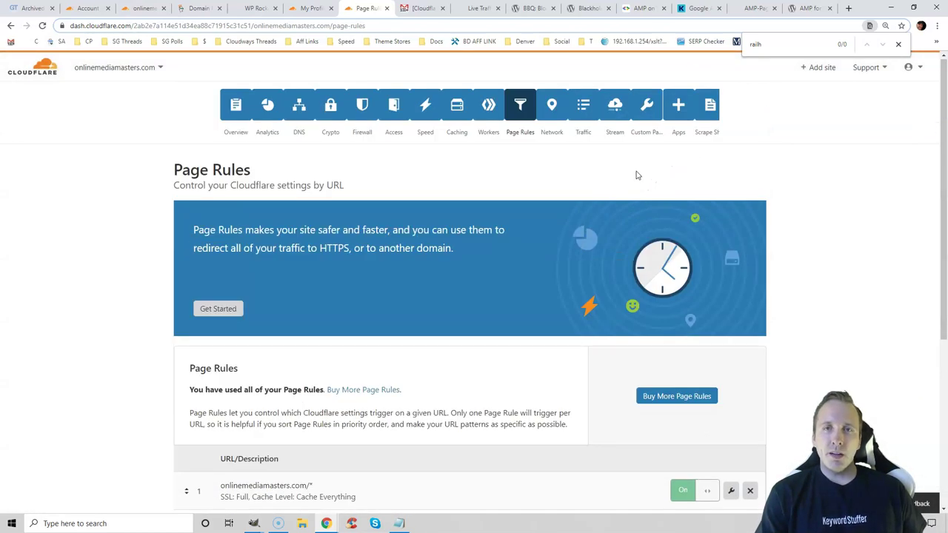
Step: Review the Scrape Shield settings for Email Address Obfuscation, Server-side Excludes and Hotlink Protection
left_click(707, 115)
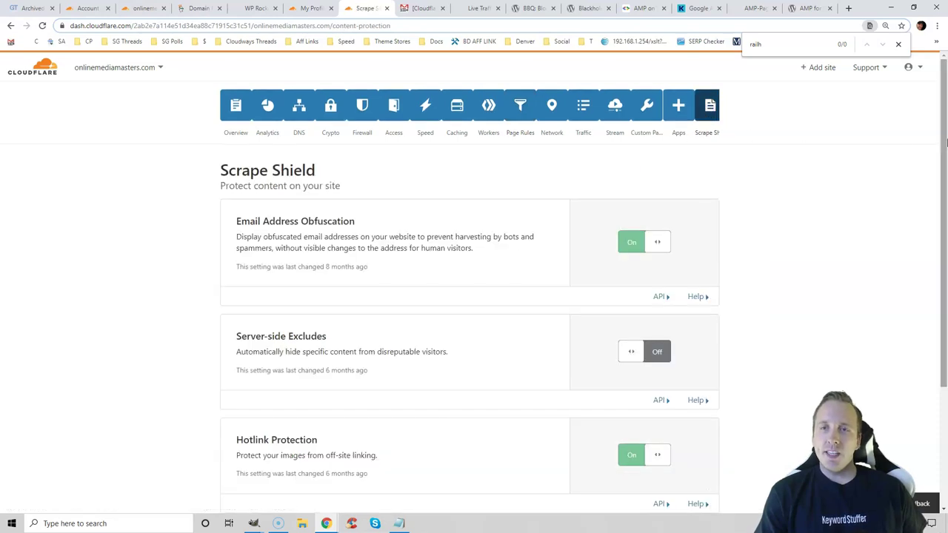
left_click_drag(945, 143, 945, 175)
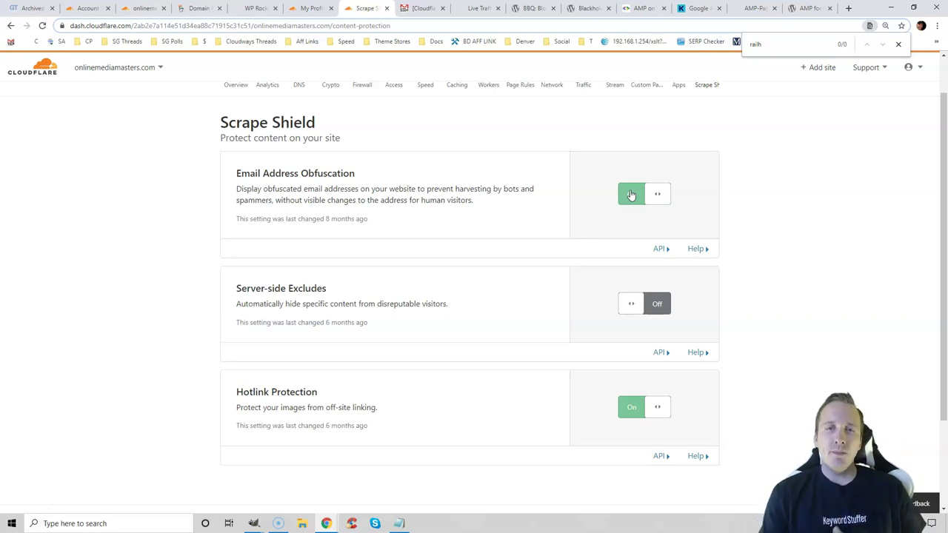
left_click_drag(943, 175, 945, 243)
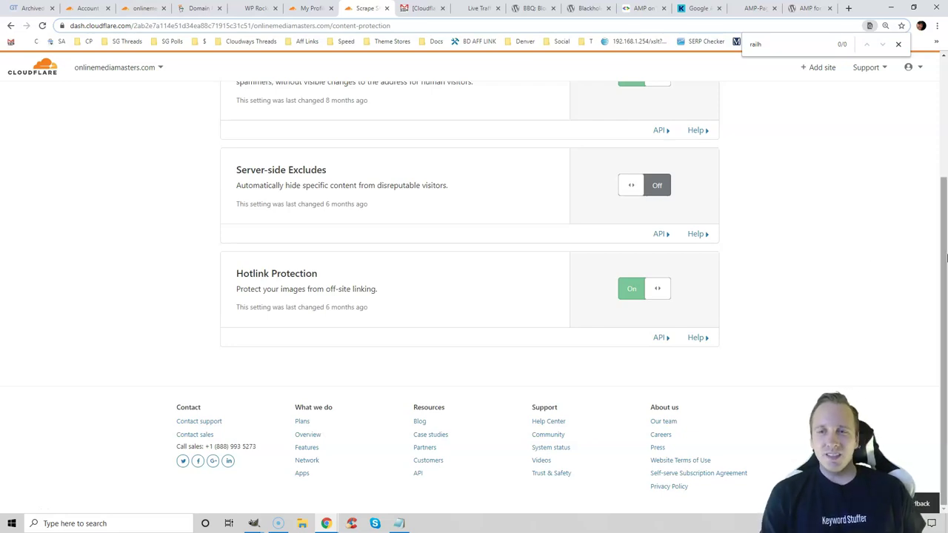
left_click_drag(945, 253, 945, 132)
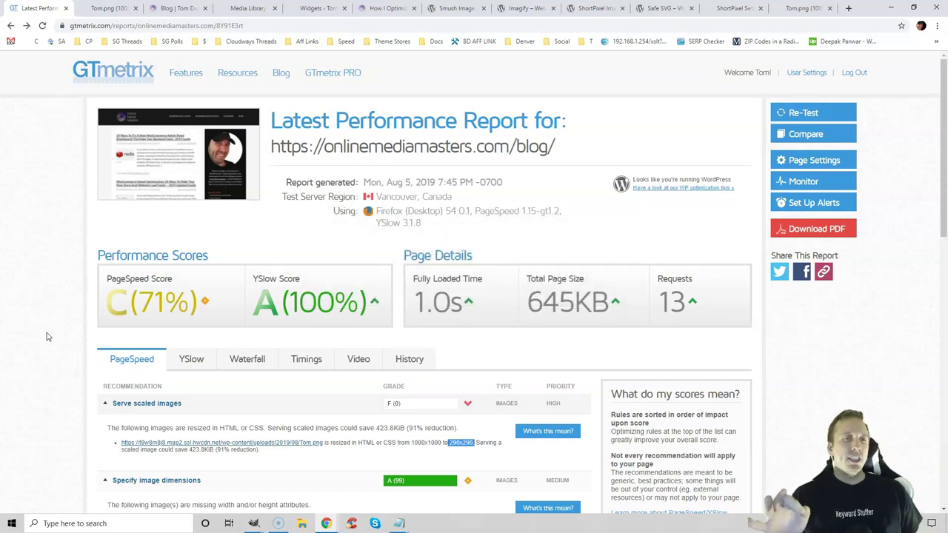
Step: Review the Serve scaled images recommendation in the GTmetrix report and open the flagged image
left_click(46, 337)
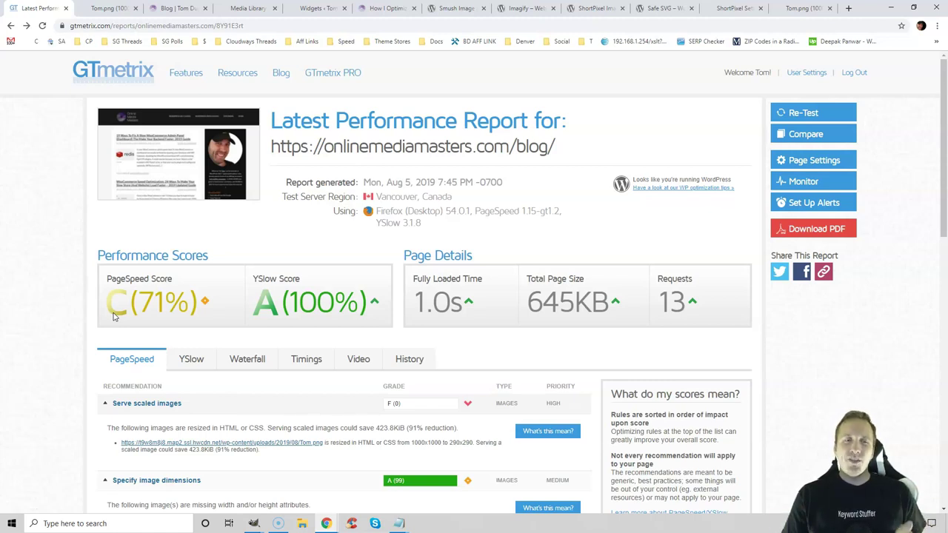
left_click_drag(943, 152, 943, 191)
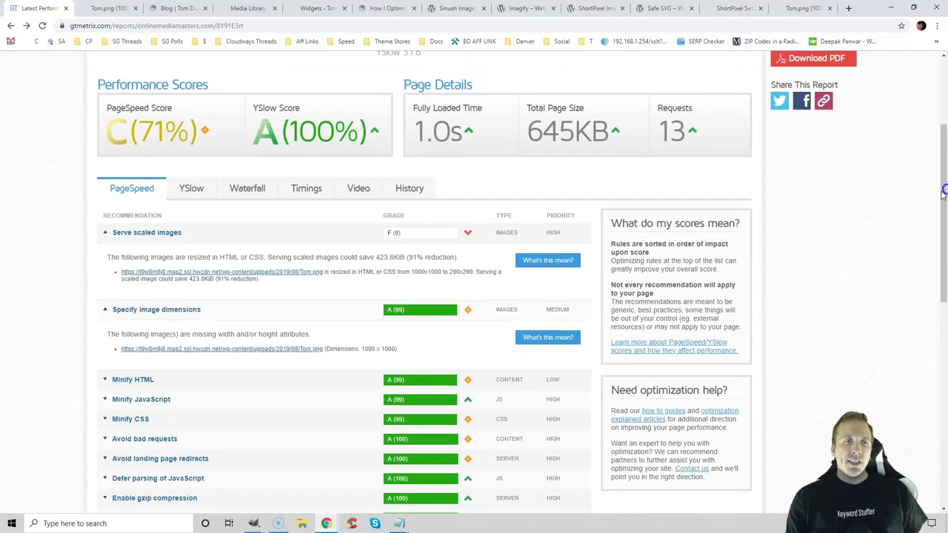
left_click(267, 272)
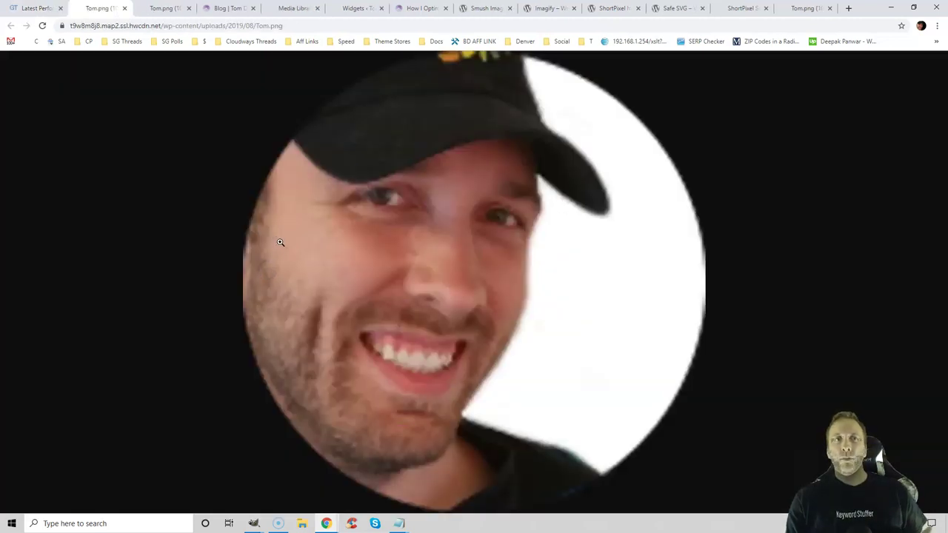
Step: Copy the address of the profile photo in the blog's sidebar and open the image in a new browser tab
left_click(225, 8)
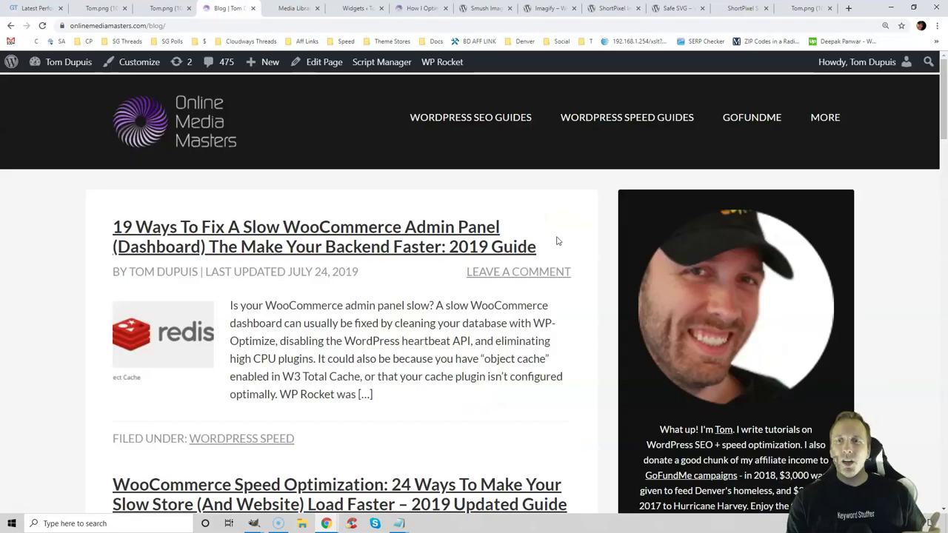
right_click(716, 277)
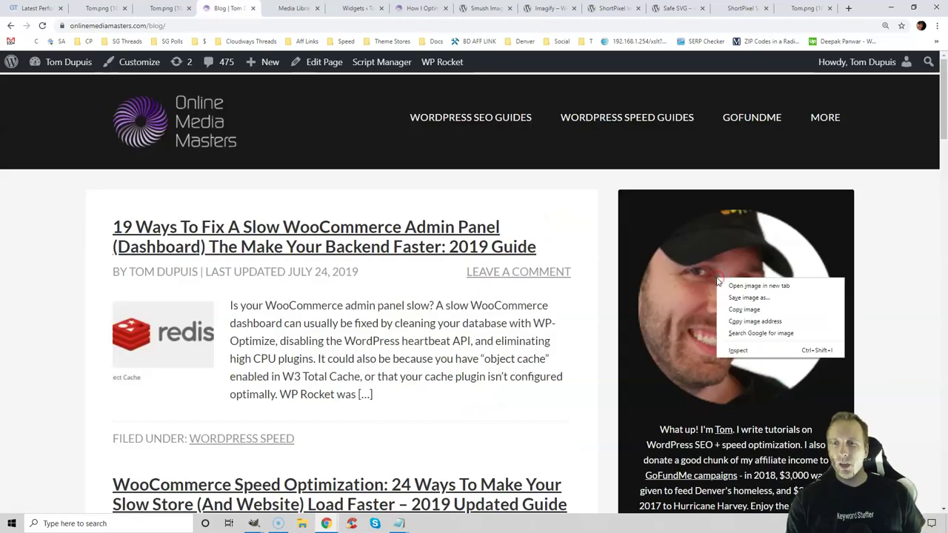
left_click(735, 313)
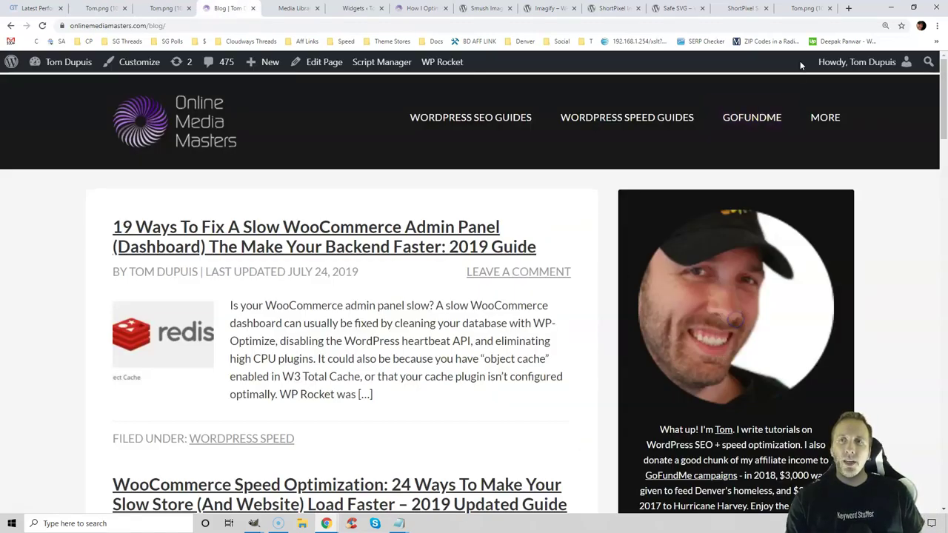
left_click(848, 8)
key("ctrl+v")
key("Return")
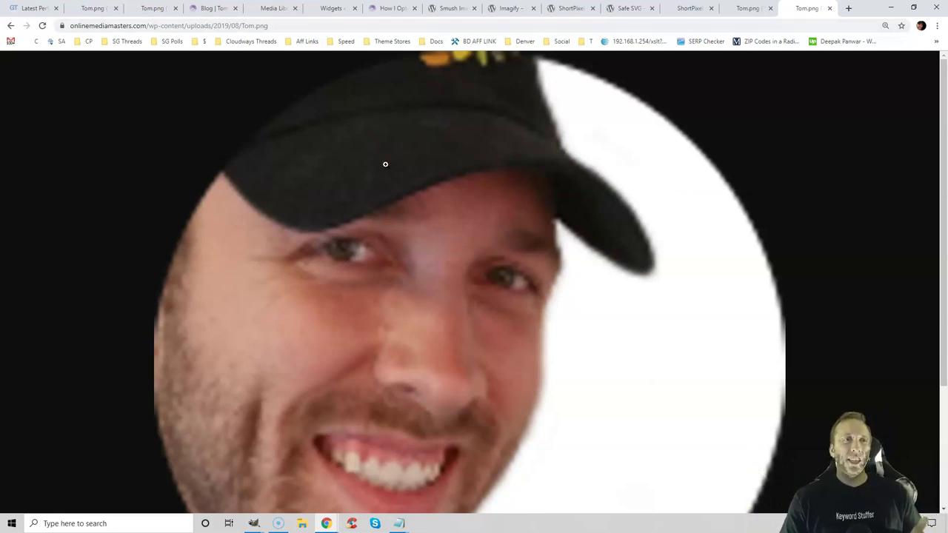
Step: Return to the GTmetrix report and highlight the 290x290 size in the Serve scaled images recommendation
left_click(32, 9)
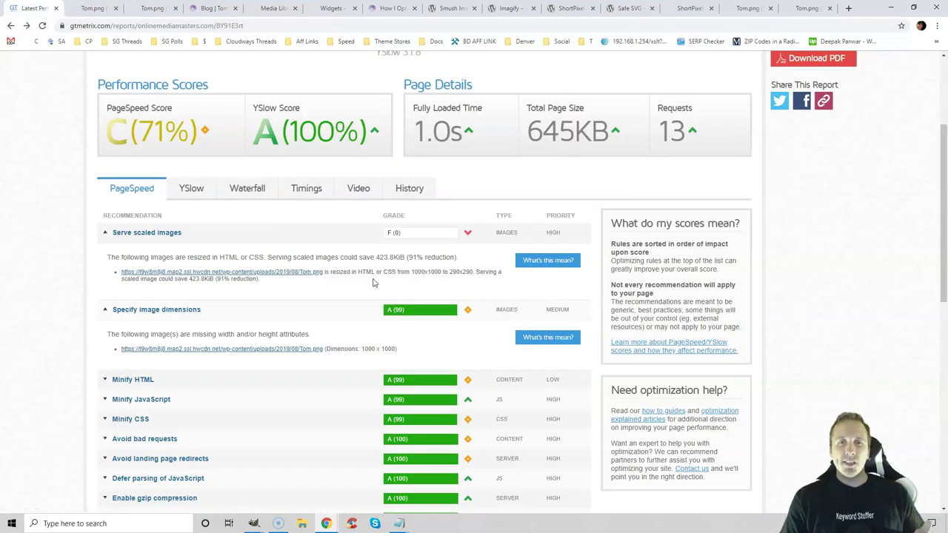
left_click_drag(449, 272, 472, 272)
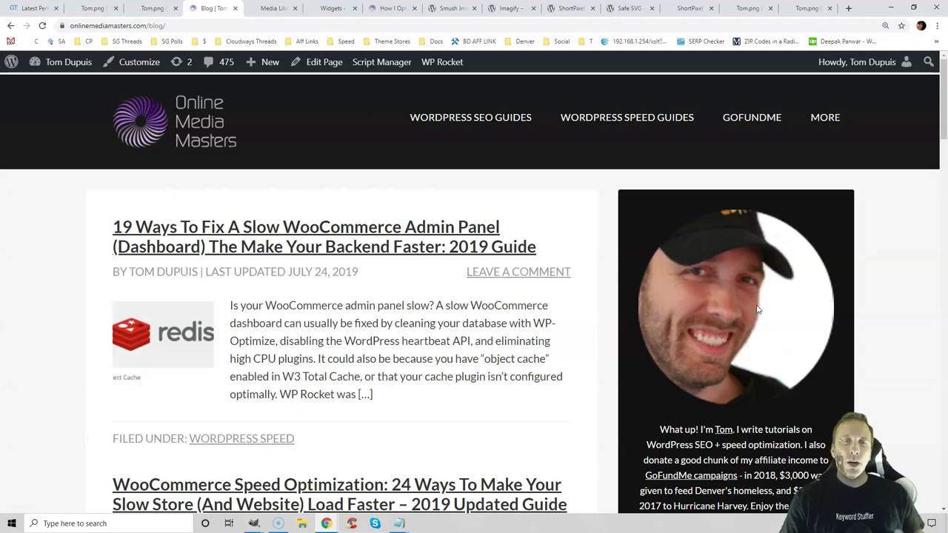
Step: Compare the sidebar widget's image code with the image's Media Library details, then switch to the WordPress speed post's lazy load section
left_click(331, 7)
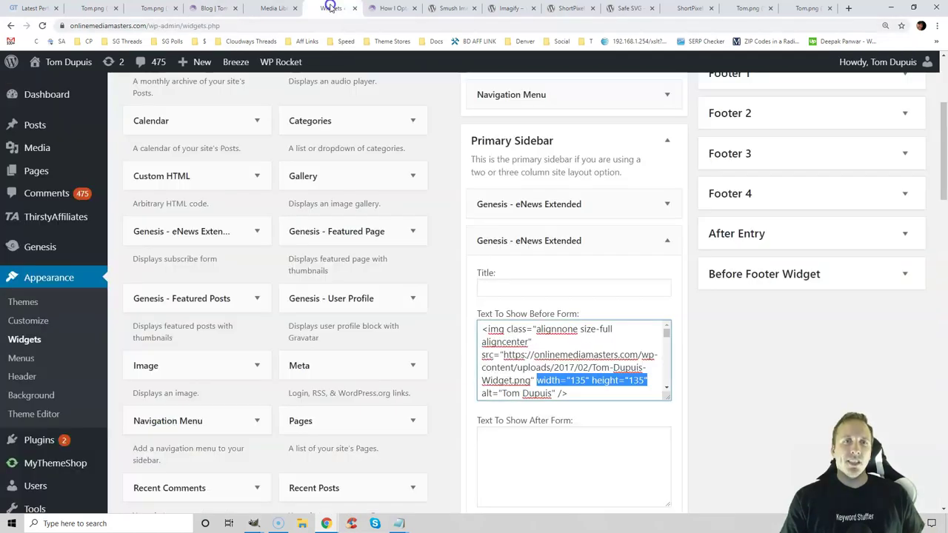
left_click(270, 8)
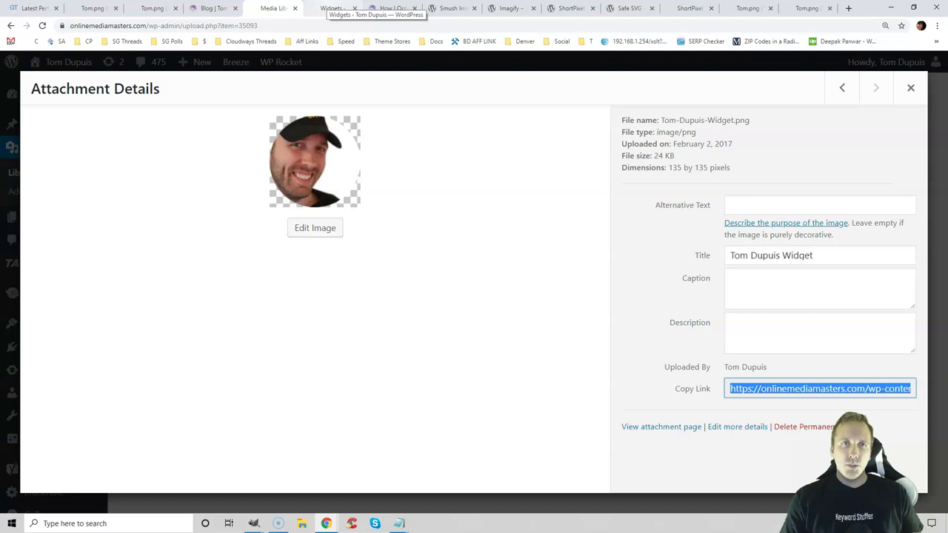
left_click(331, 8)
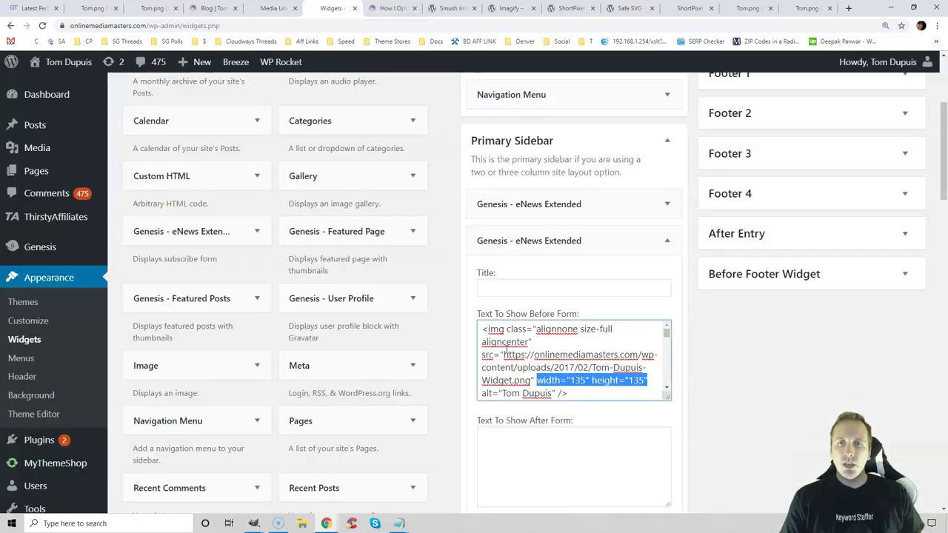
left_click_drag(505, 353, 531, 380)
left_click(532, 380)
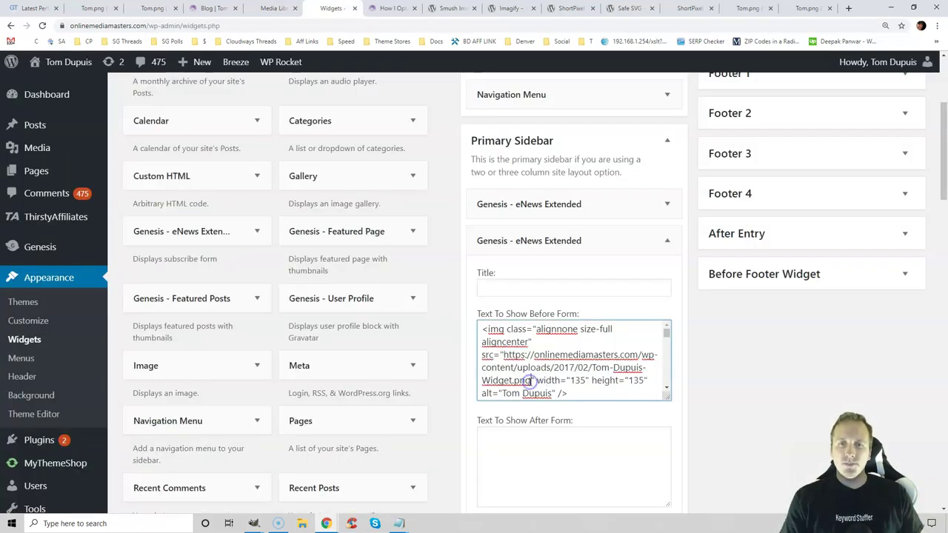
left_click(393, 9)
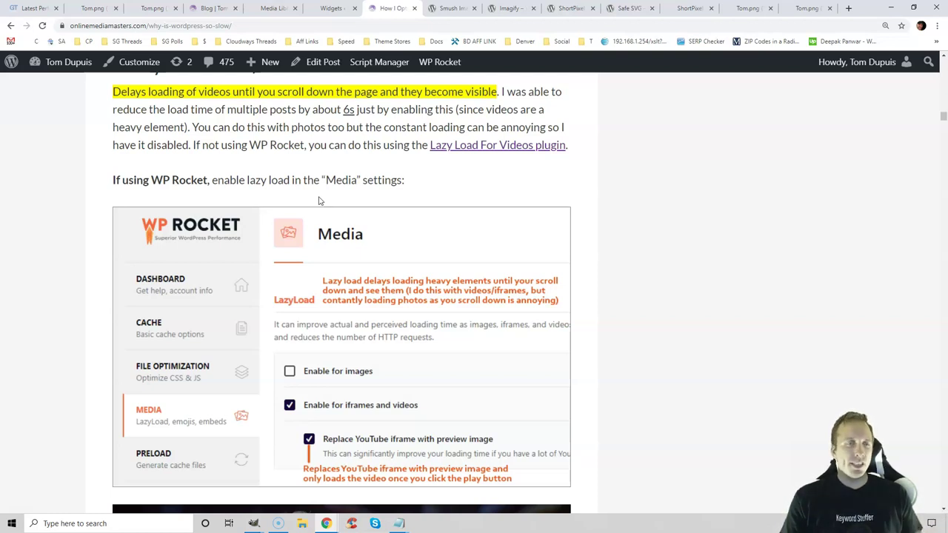
Step: Try removing the width and height attributes from the sidebar widget's image code, and undo the deletion
left_click(33, 8)
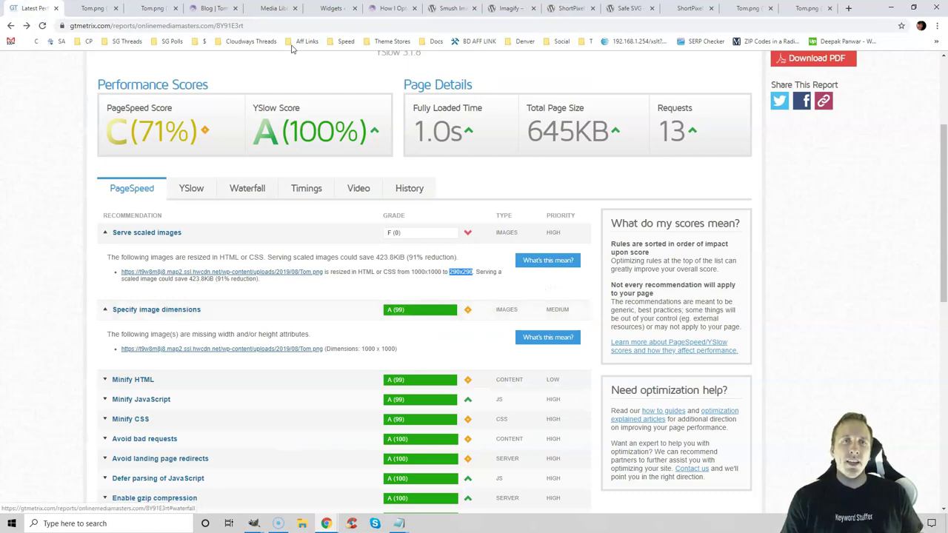
left_click(330, 8)
left_click_drag(533, 380, 648, 380)
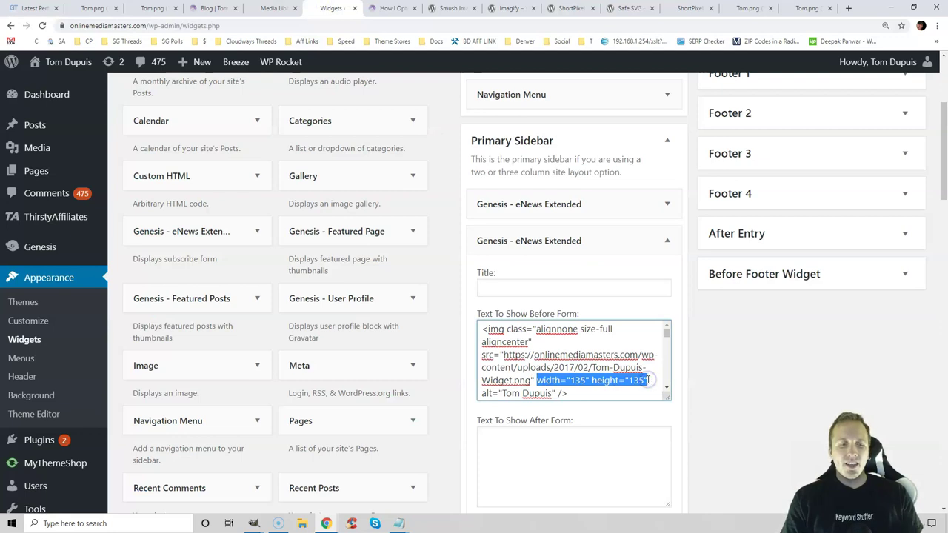
key("BackSpace")
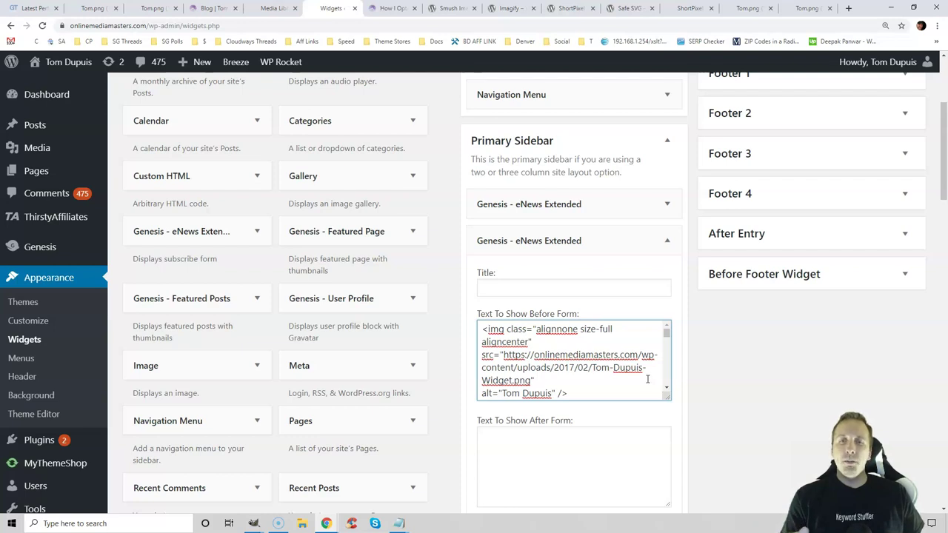
key("ctrl+z")
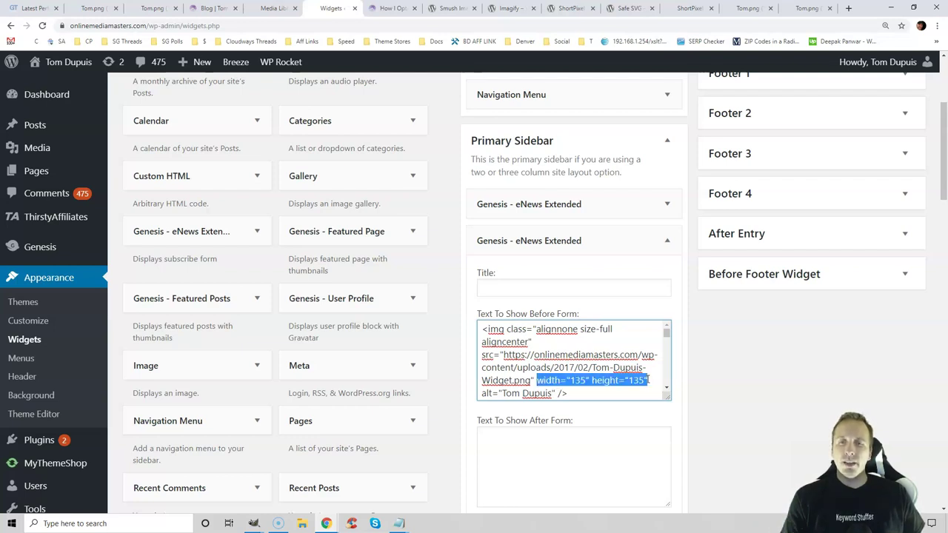
Step: Review the Optimize images recommendation in the GTmetrix report and the Smush, Imagify, ShortPixel and Safe SVG plugin pages
left_click(40, 8)
left_click_drag(944, 182, 944, 326)
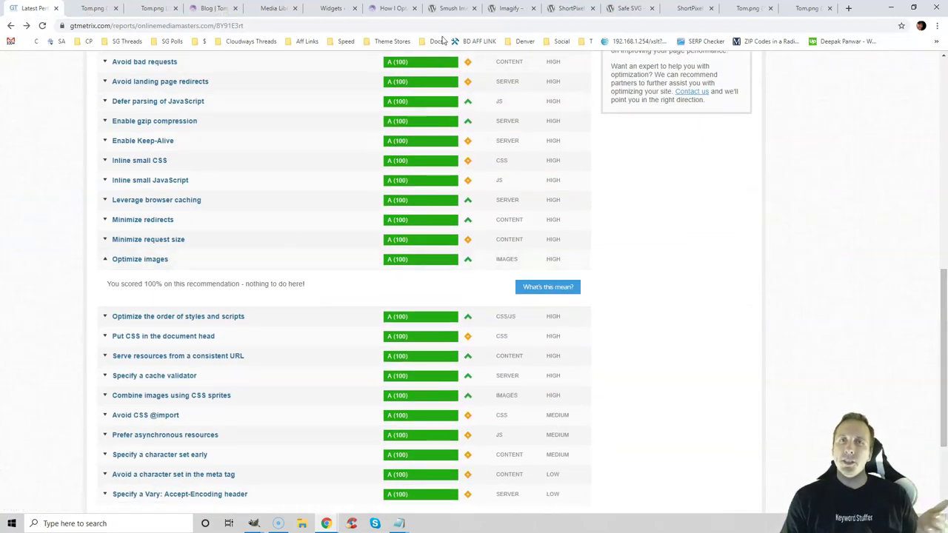
left_click(447, 9)
left_click(506, 8)
left_click(563, 8)
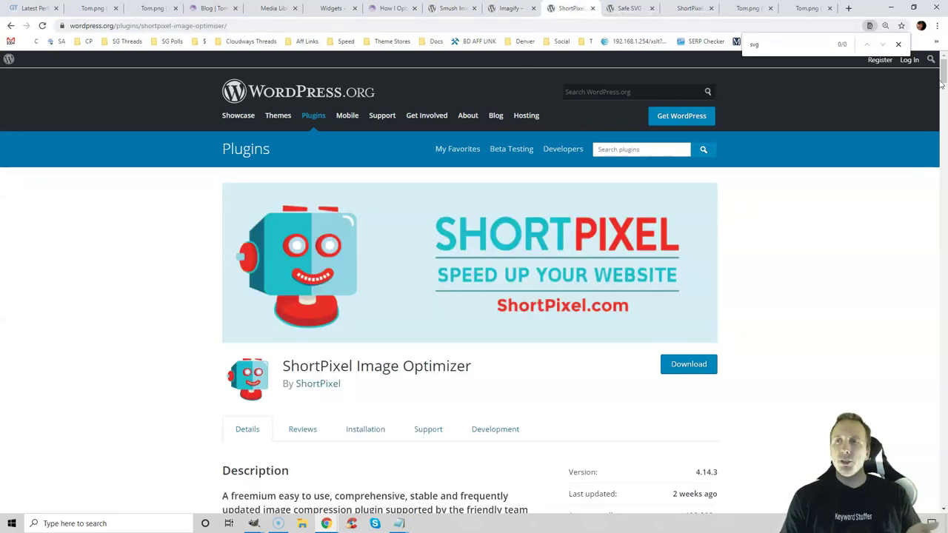
left_click_drag(944, 73, 944, 89)
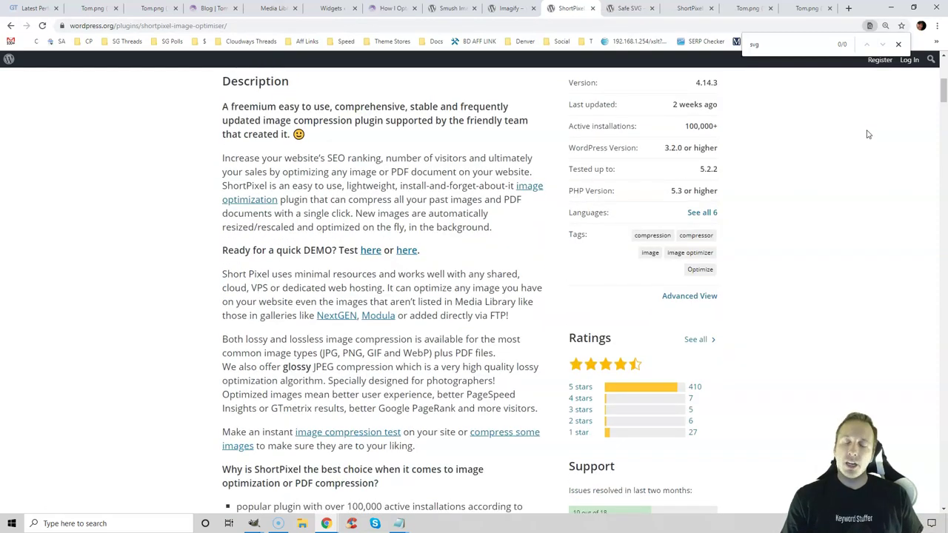
left_click(631, 6)
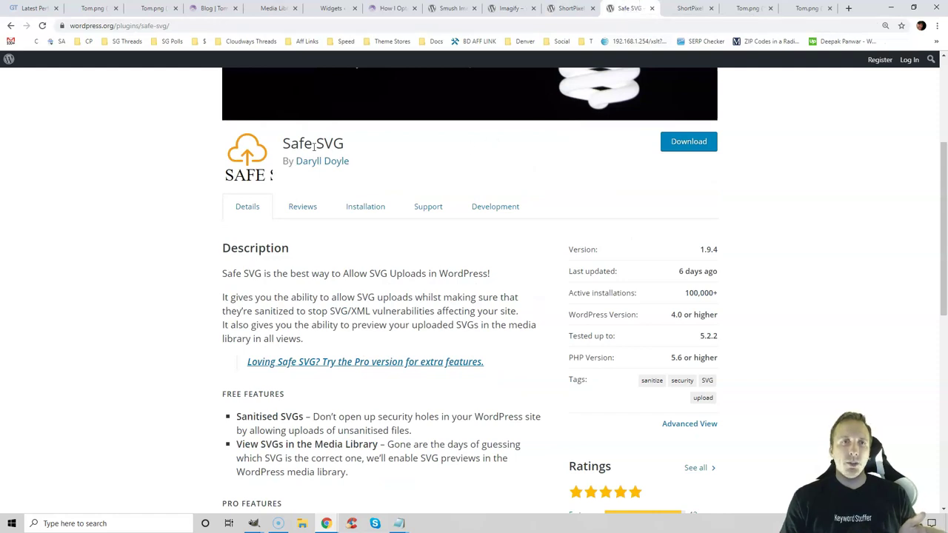
left_click_drag(284, 143, 354, 146)
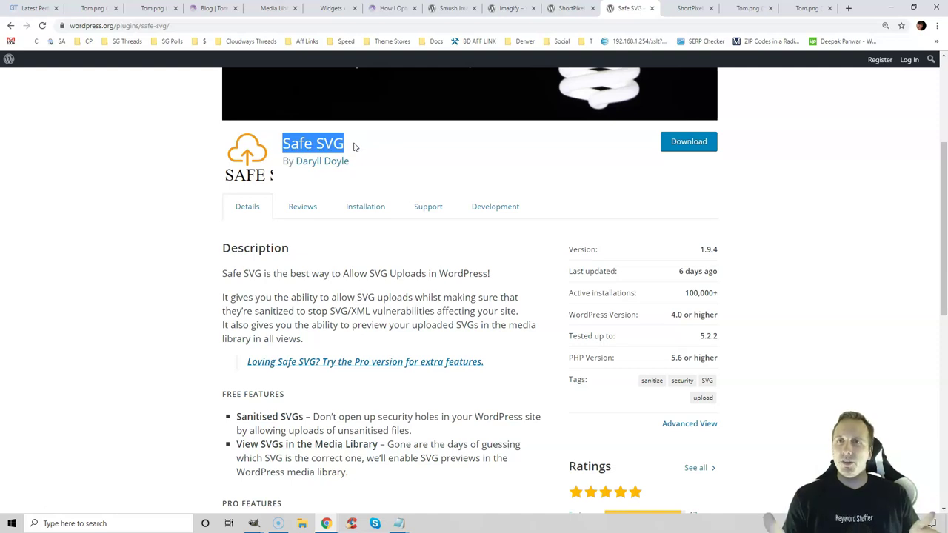
Step: Review ShortPixel's general settings for compression type, thumbnails, image backup, EXIF removal and resizing of large images
left_click(689, 8)
scroll(665, 157, "down", 2)
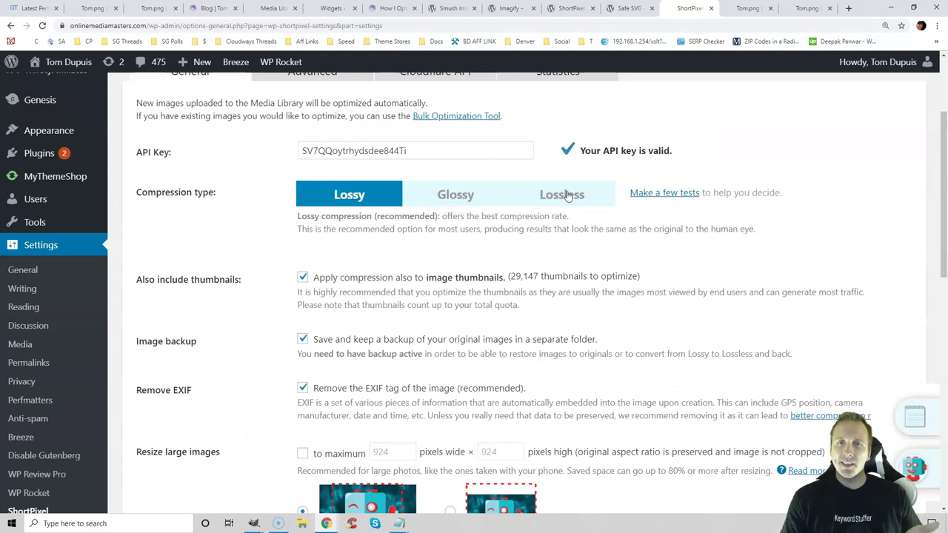
scroll(567, 195, "down", 2)
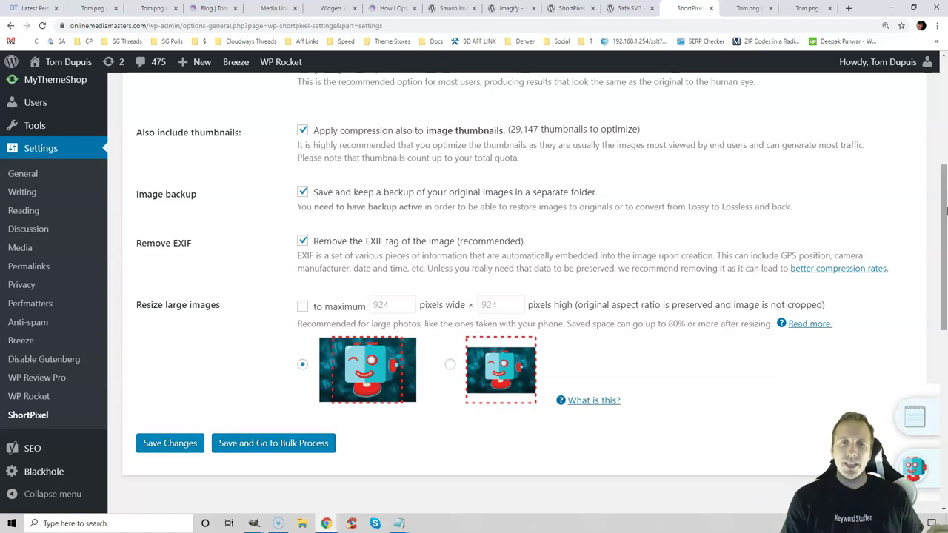
left_click_drag(947, 211, 943, 178)
Step: Enable delivery of WebP image versions in the front-end in ShortPixel's advanced settings and review the delivery methods
left_click(311, 218)
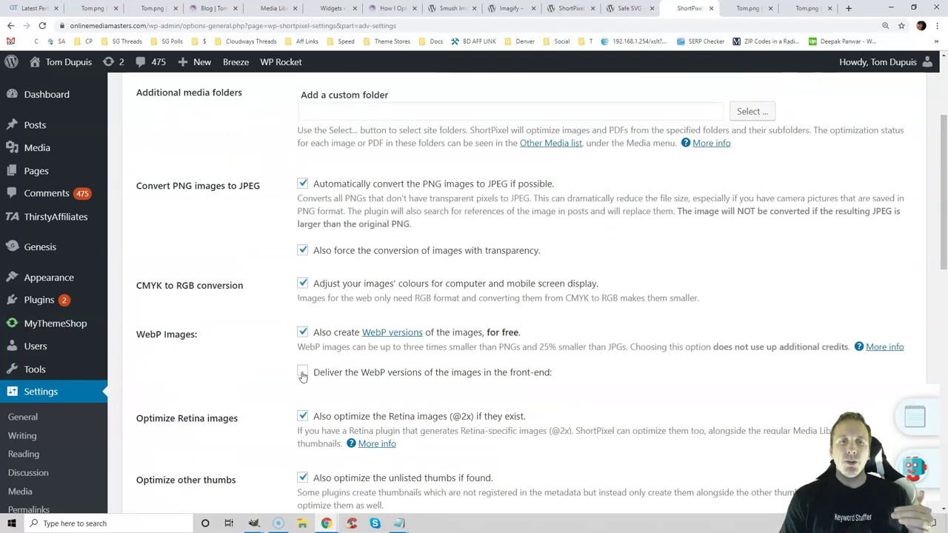
left_click(303, 372)
scroll(307, 333, "down", 3)
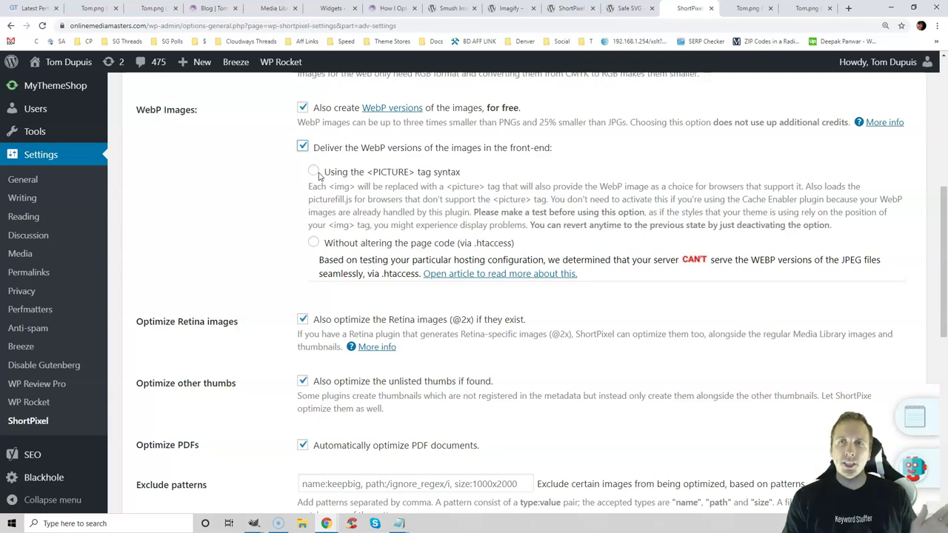
scroll(319, 176, "up", 5)
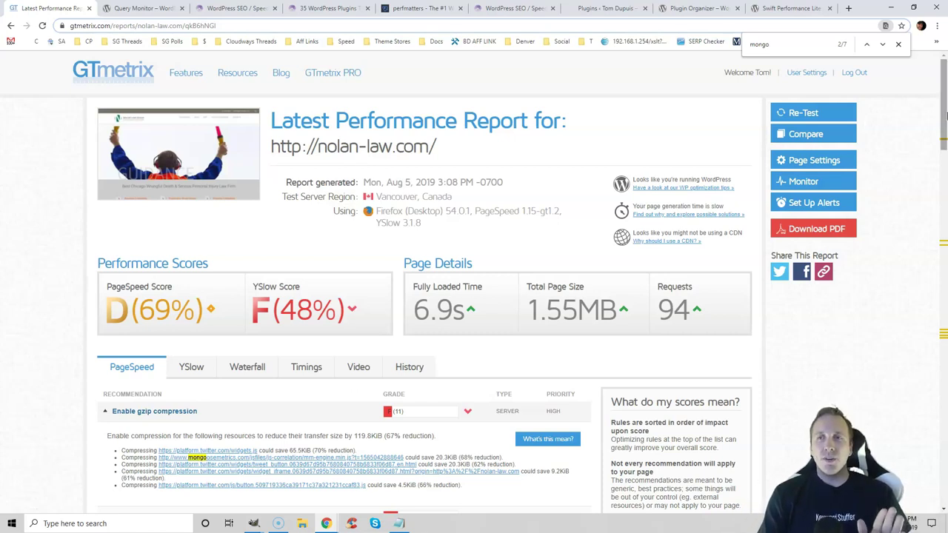
Step: Examine the recommendations and the waterfall chart in the GTmetrix report for nolan-law.com
left_click(945, 113)
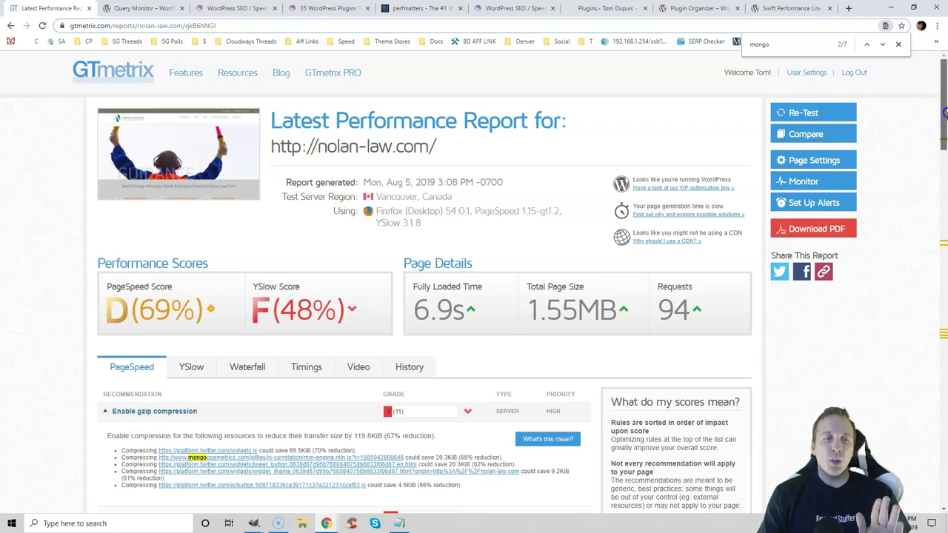
left_click_drag(945, 113, 941, 220)
left_click(258, 300)
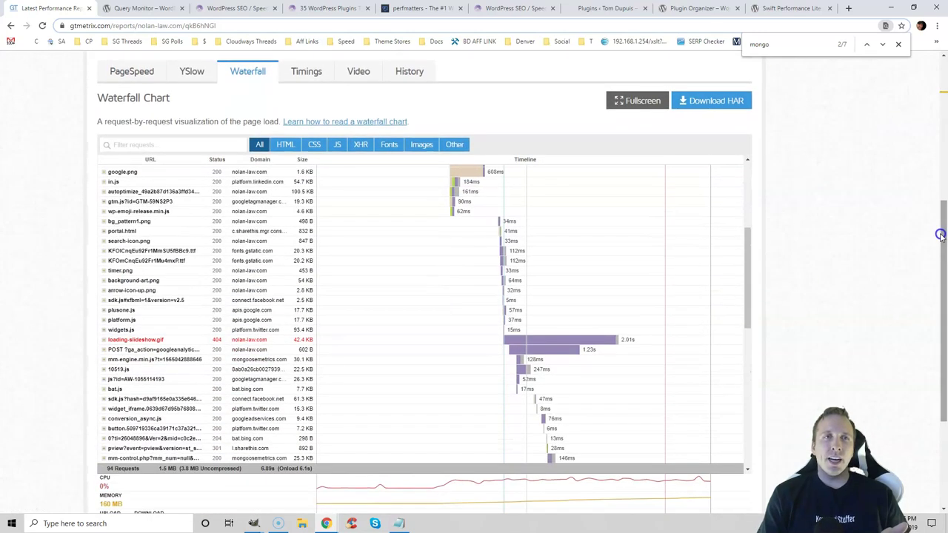
Step: View the Query Monitor plugin page and examine the site's Queries by Component results
left_click(156, 9)
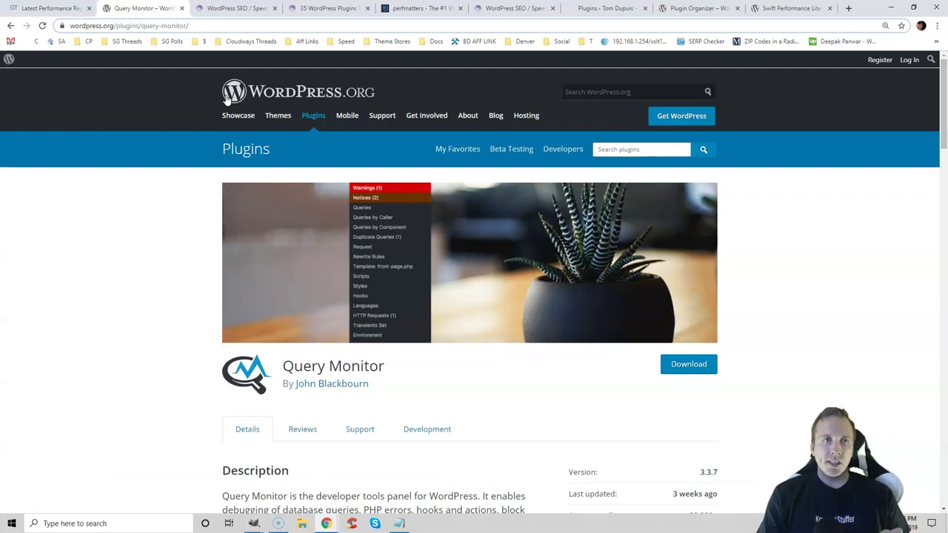
left_click(228, 8)
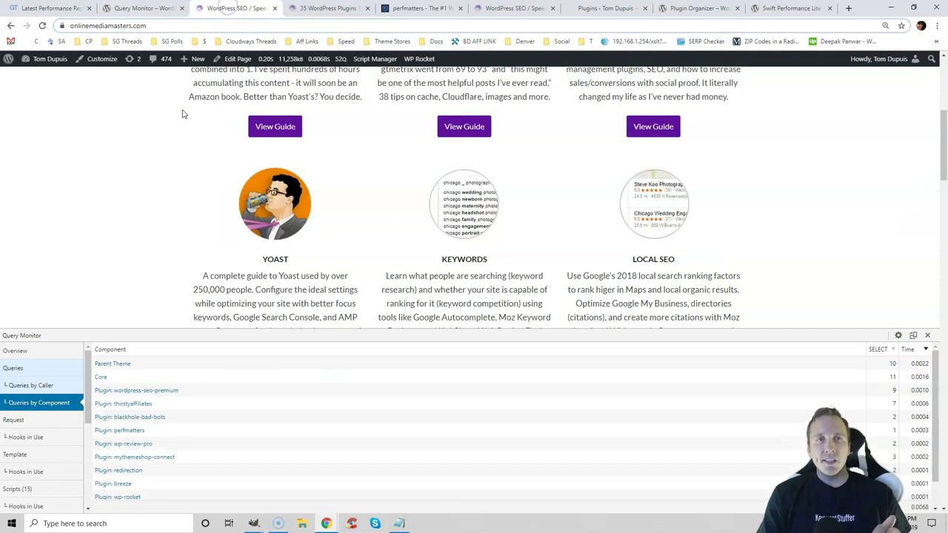
mouse_move(276, 59)
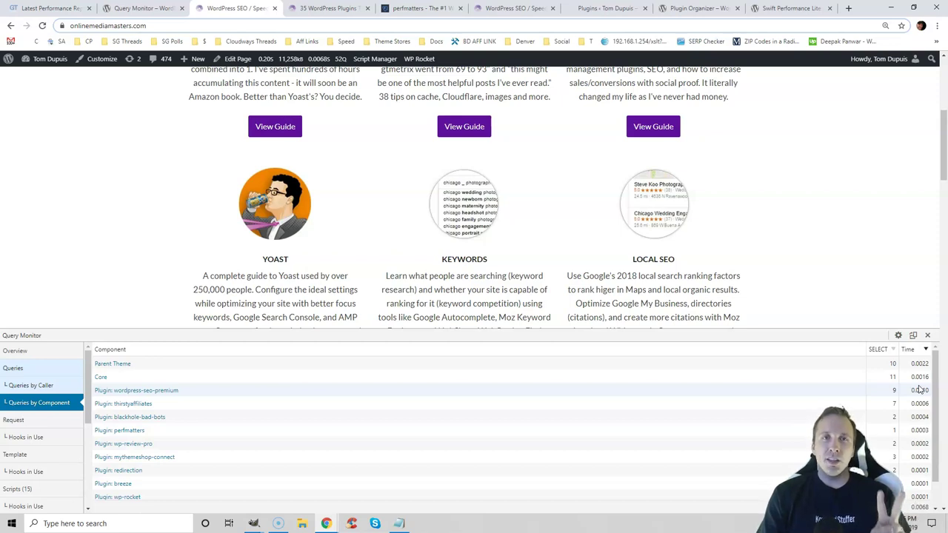
Step: Review the Slow Loading WordPress Plugins list and highlight the common culprits mentioned in its introduction
left_click(329, 8)
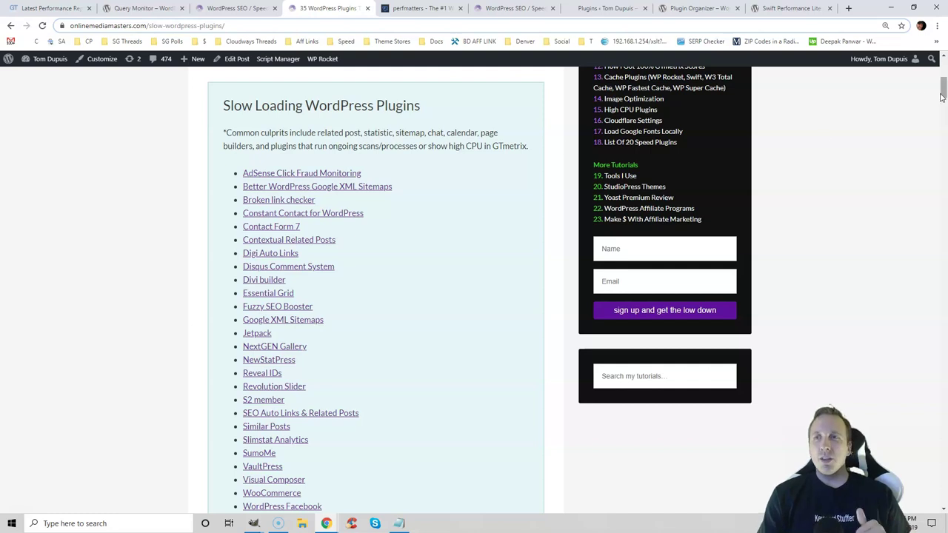
left_click_drag(943, 98, 943, 97)
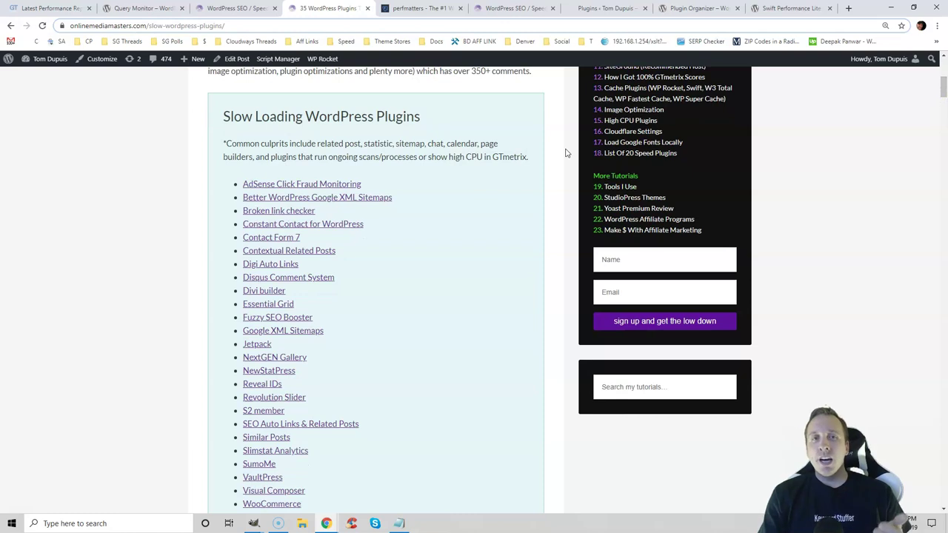
left_click_drag(317, 144, 410, 154)
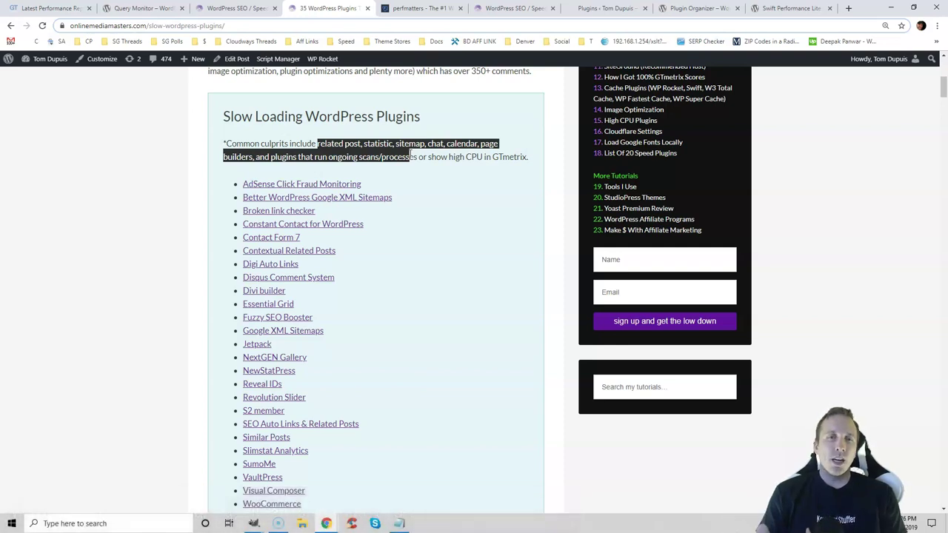
left_click(398, 156)
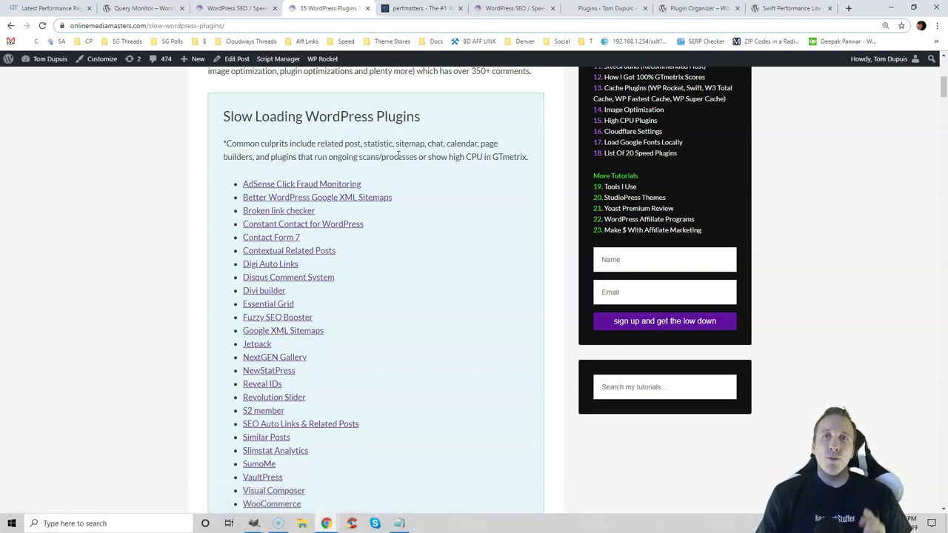
Step: View the perfmatters site and, in its Script Manager, disable WP Review Pro everywhere with the Current URL exception unchecked
left_click(436, 14)
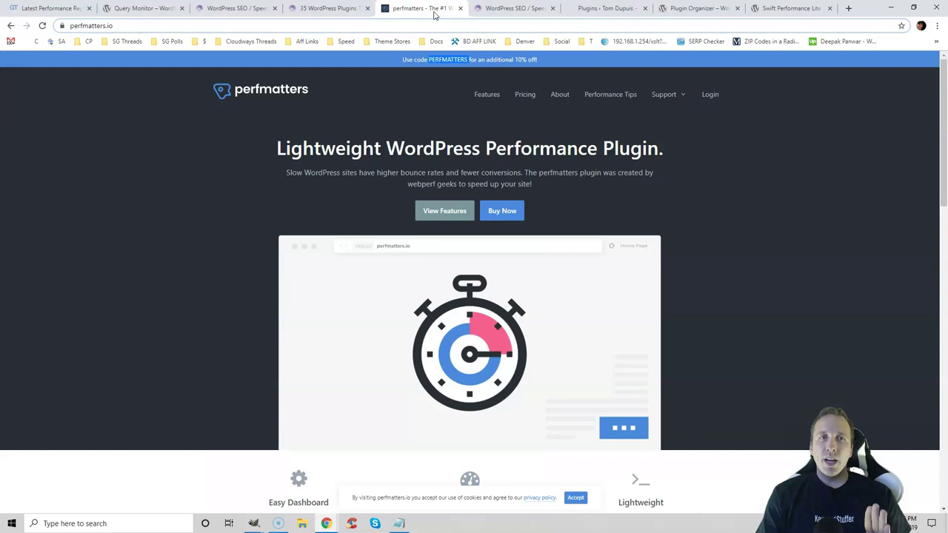
left_click(493, 14)
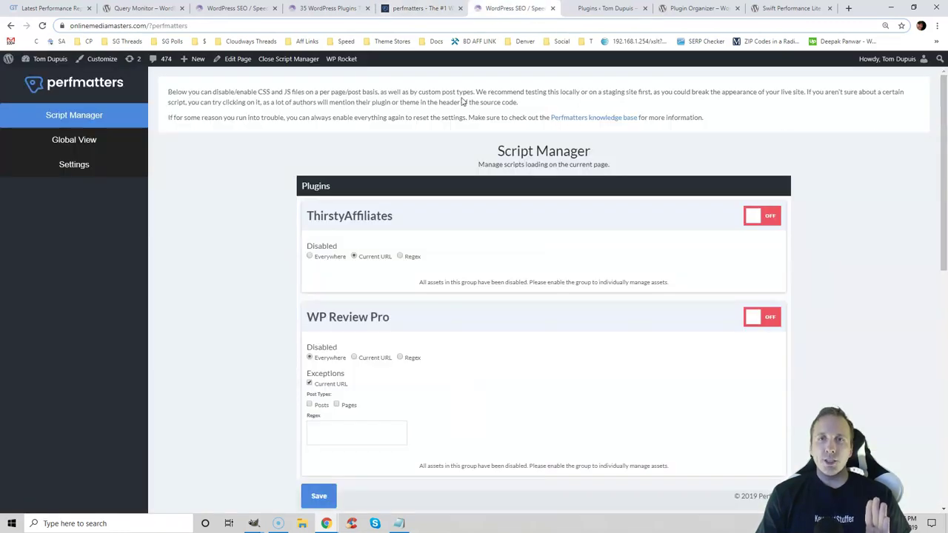
left_click_drag(946, 151, 888, 176)
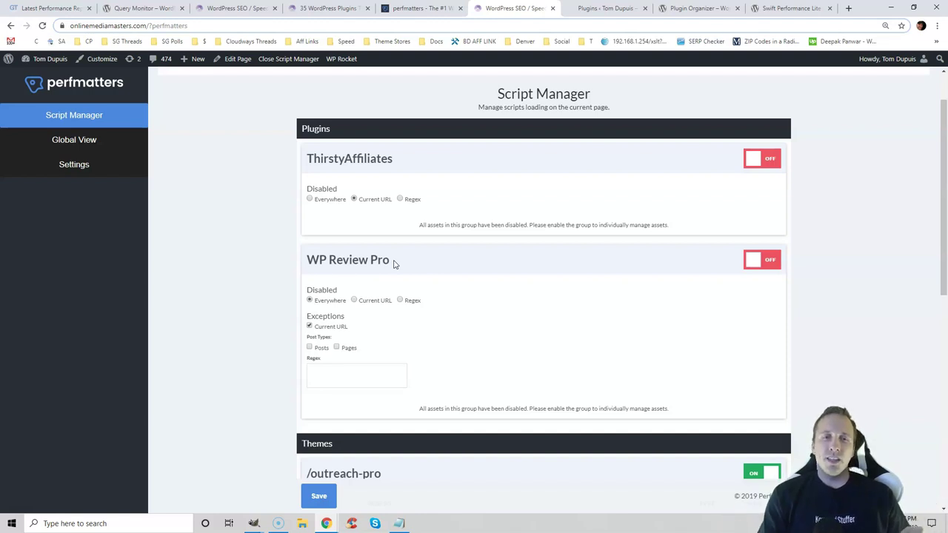
left_click(311, 301)
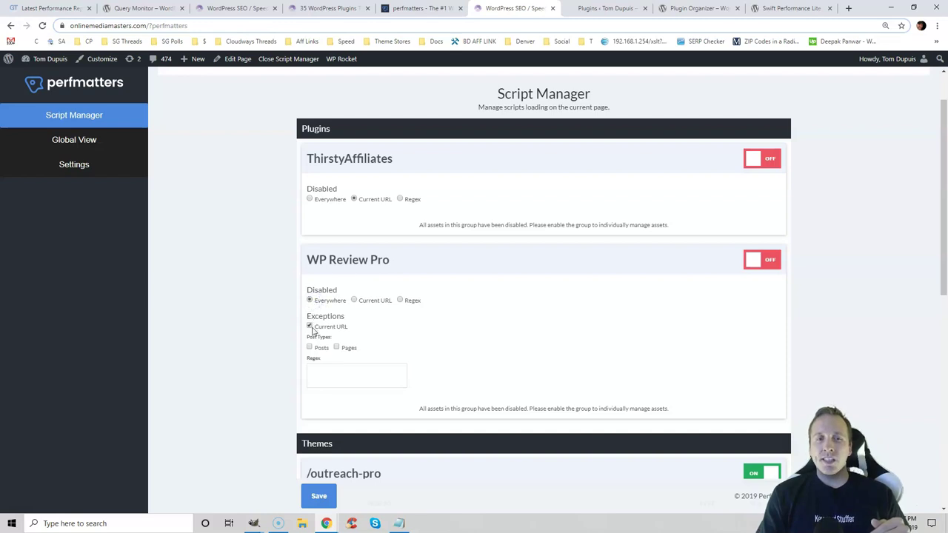
left_click(311, 328)
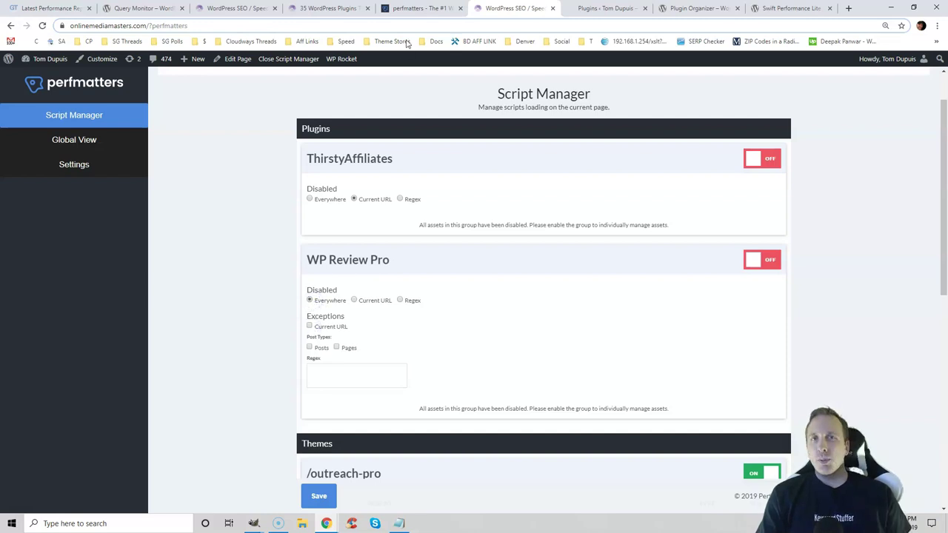
Step: Compare the perfmatters site with the Plugin Organizer and Swift Performance Lite plugin pages
left_click(418, 8)
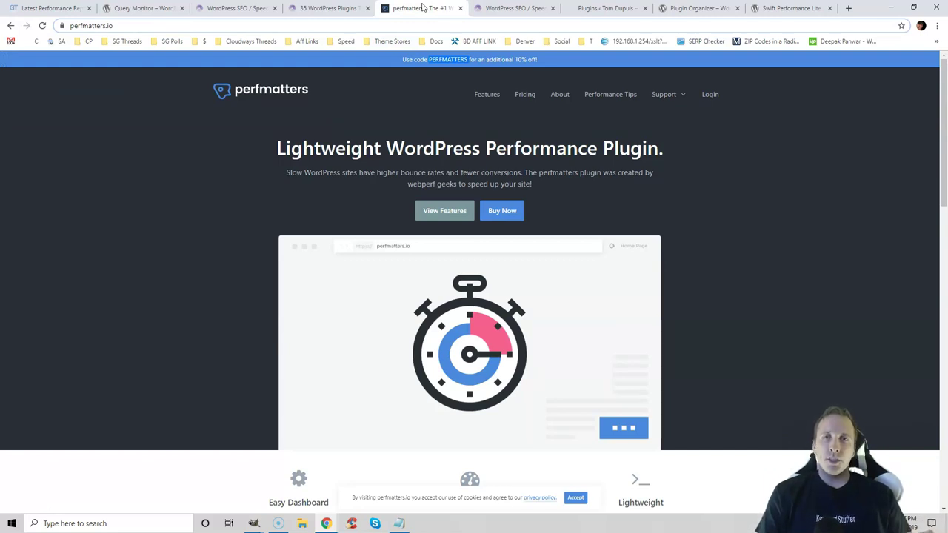
left_click(697, 8)
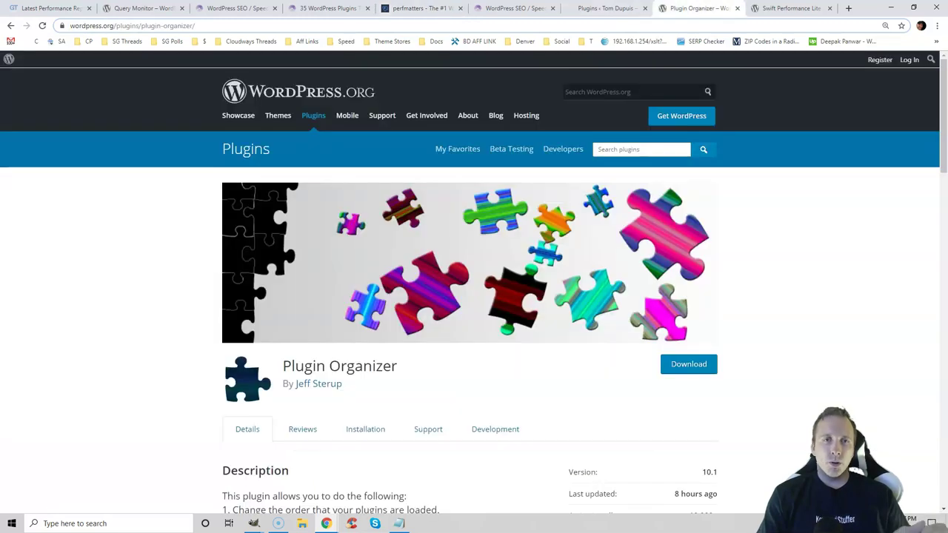
left_click(778, 8)
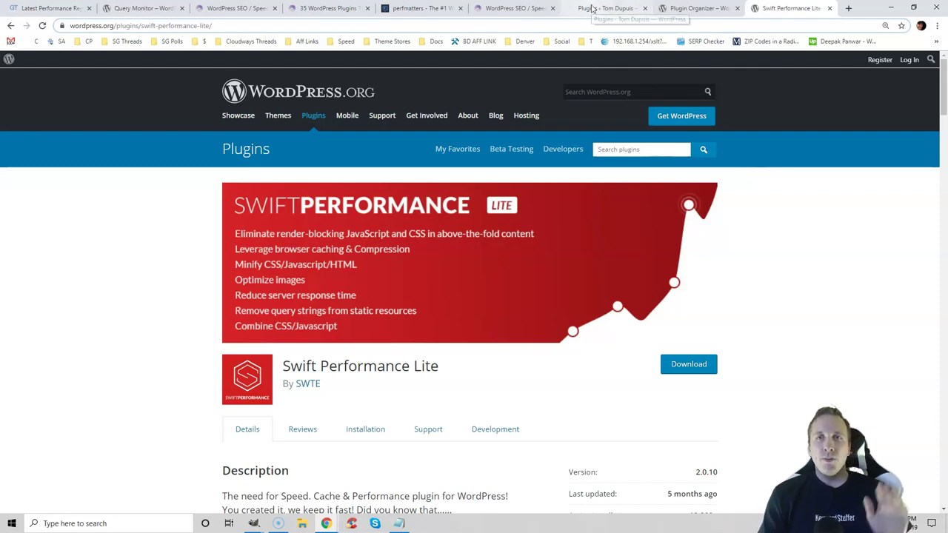
Step: Review the installed plugins in the WordPress dashboard and return to the list of slow-loading plugins
left_click(592, 8)
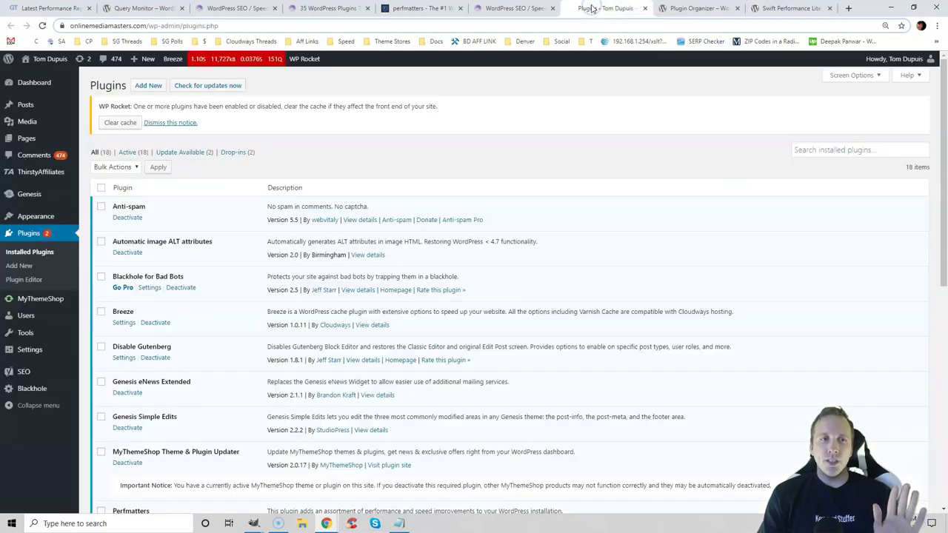
mouse_move(943, 111)
left_mouse_down()
mouse_move(943, 323)
mouse_move(945, 108)
mouse_move(945, 116)
left_mouse_up()
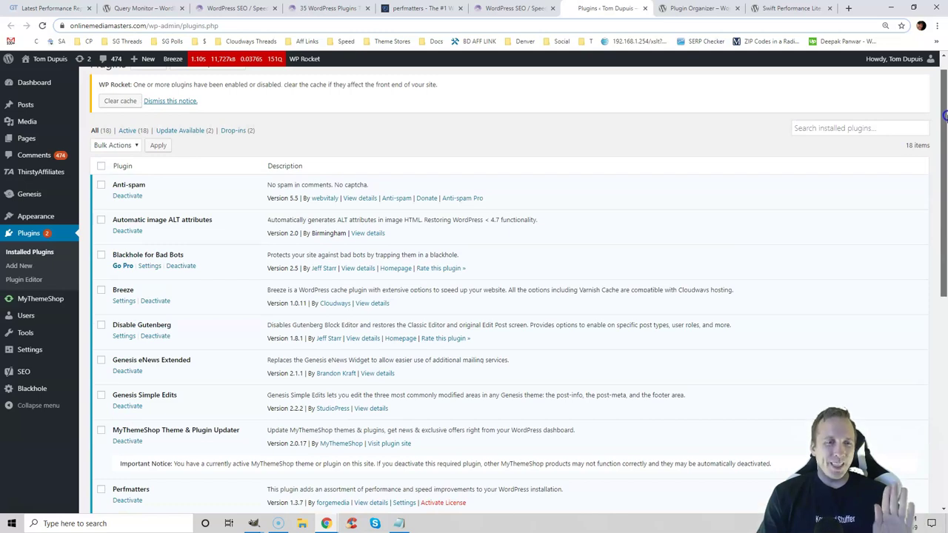
left_click_drag(945, 116, 945, 119)
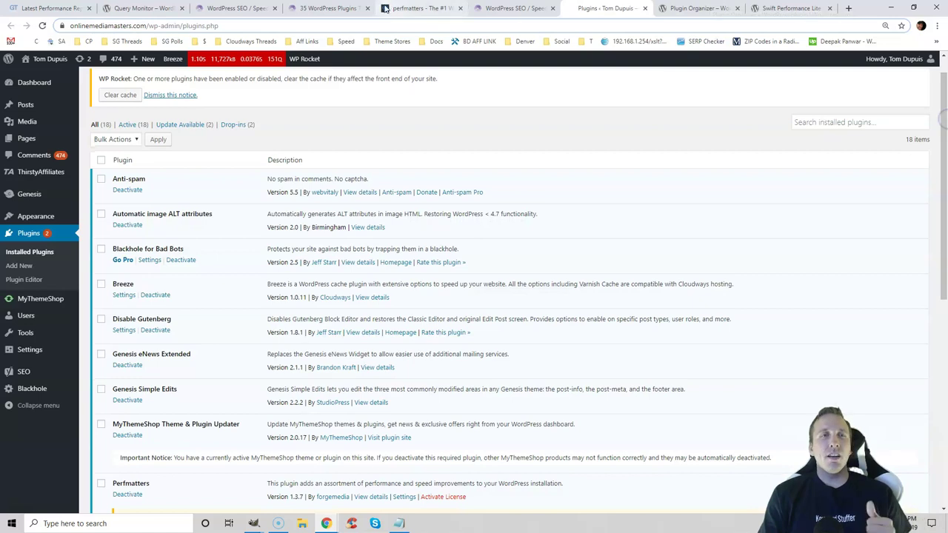
left_click(349, 6)
left_click_drag(945, 88, 944, 96)
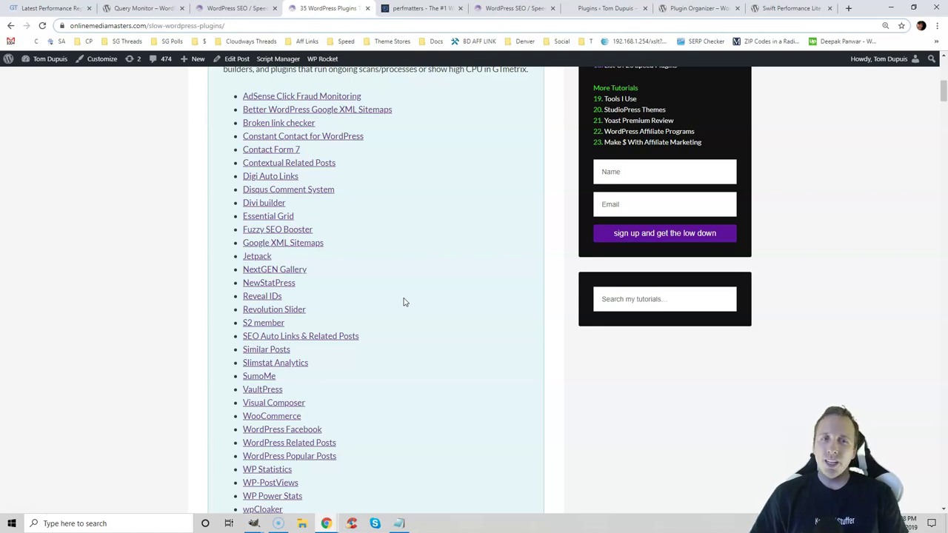
Step: Revisit the GTmetrix waterfall chart and look through the installed plugins in the WordPress dashboard
left_click(71, 8)
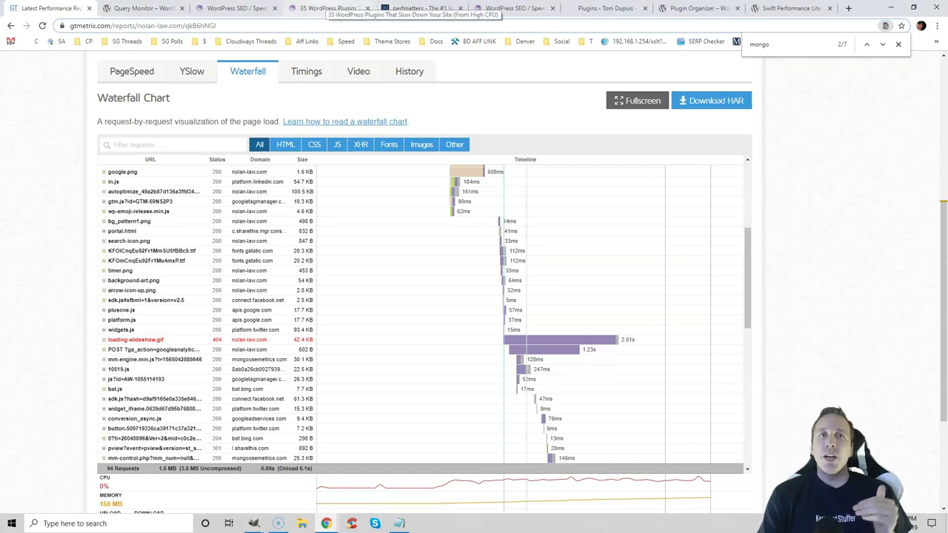
left_click(329, 8)
left_click(602, 8)
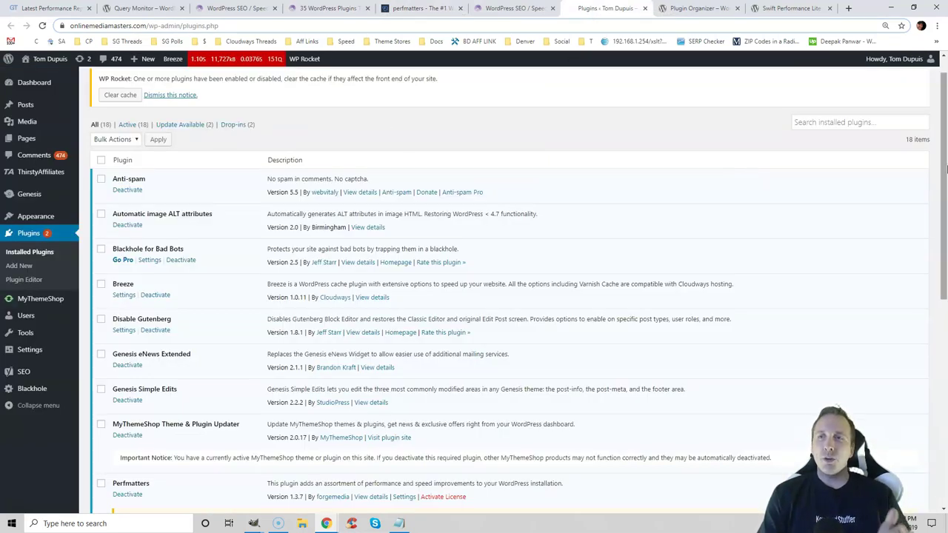
left_click_drag(946, 169, 944, 289)
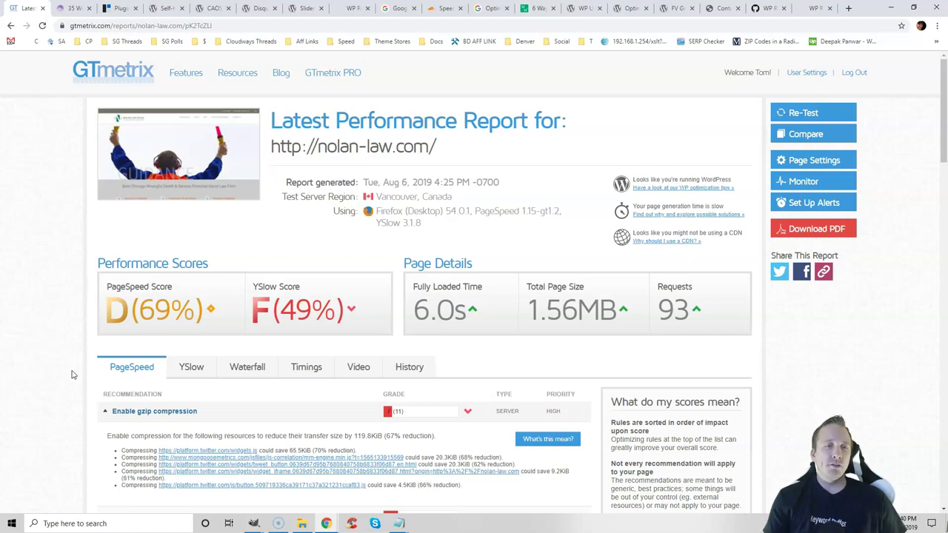
Step: View the Slow Loading WordPress Plugins list and look through StudioPress's list of developed plugins
left_click(72, 9)
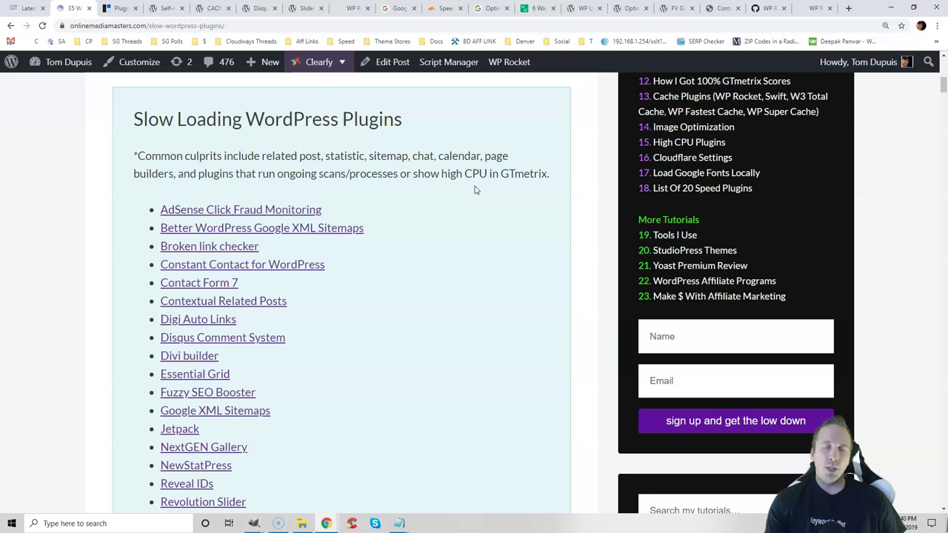
key("ctrl+Tab")
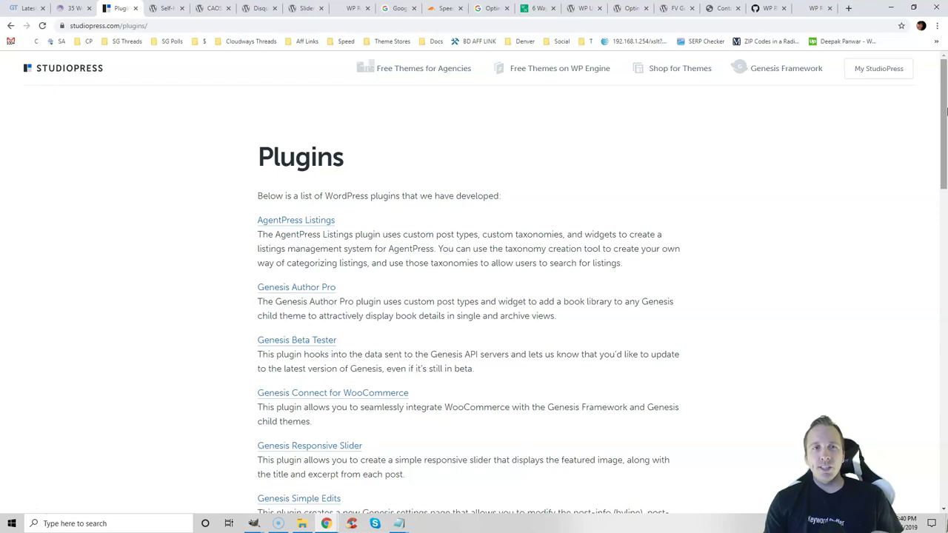
left_click(945, 108)
left_click_drag(945, 109, 945, 296)
Step: Review the plugin pages for Self-Hosted Google Fonts, CAOS, Disqus Conditional Load and Slider by Soliloquy
key("ctrl+Tab")
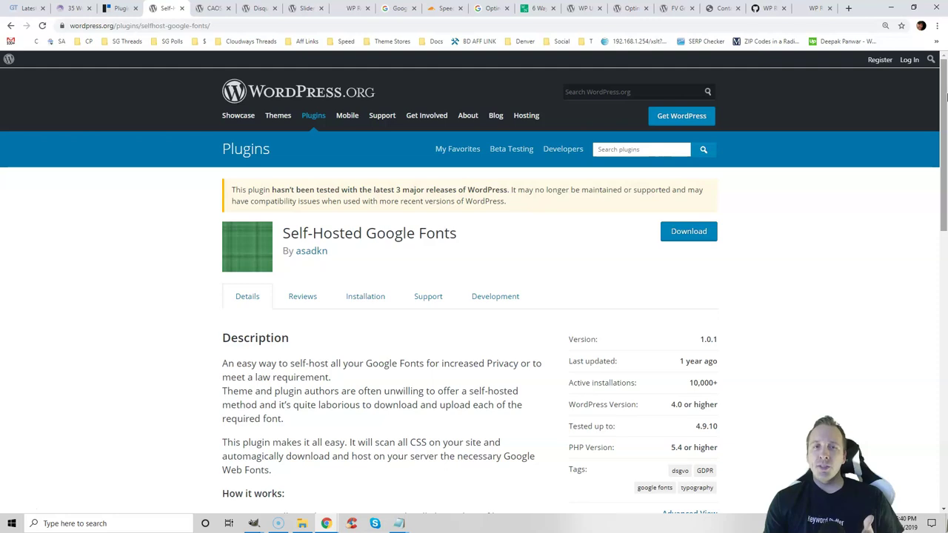
scroll(946, 96, "down", 3)
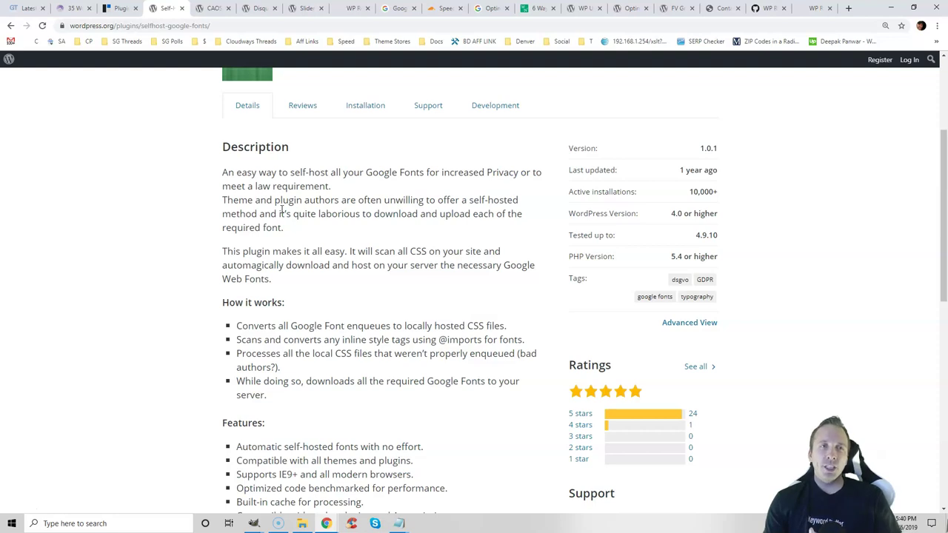
key("ctrl+Tab")
key("ctrl+Tab")
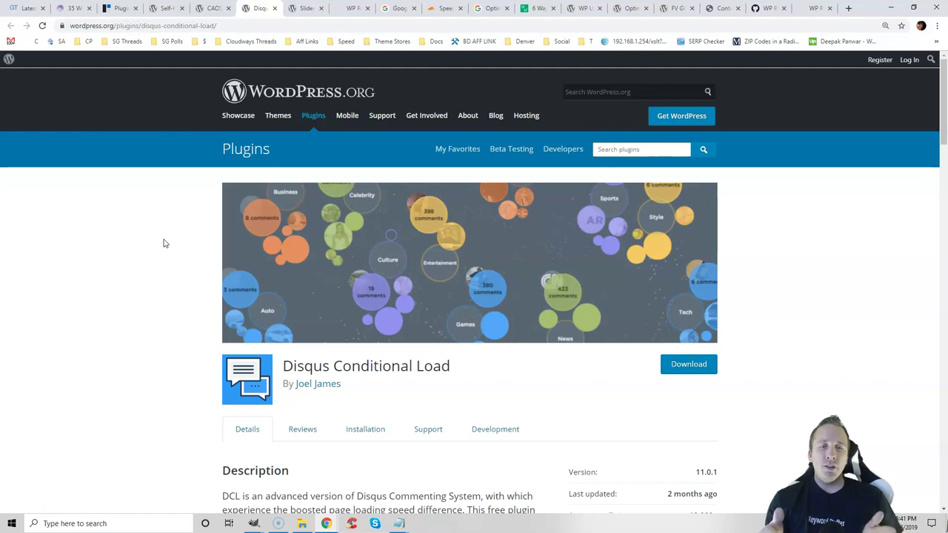
key("ctrl+Tab")
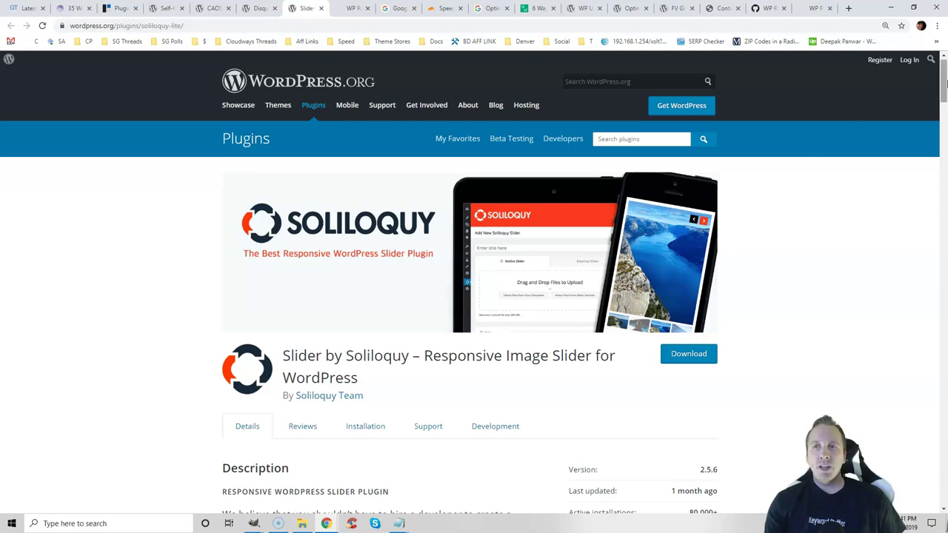
scroll(945, 84, "down", 1)
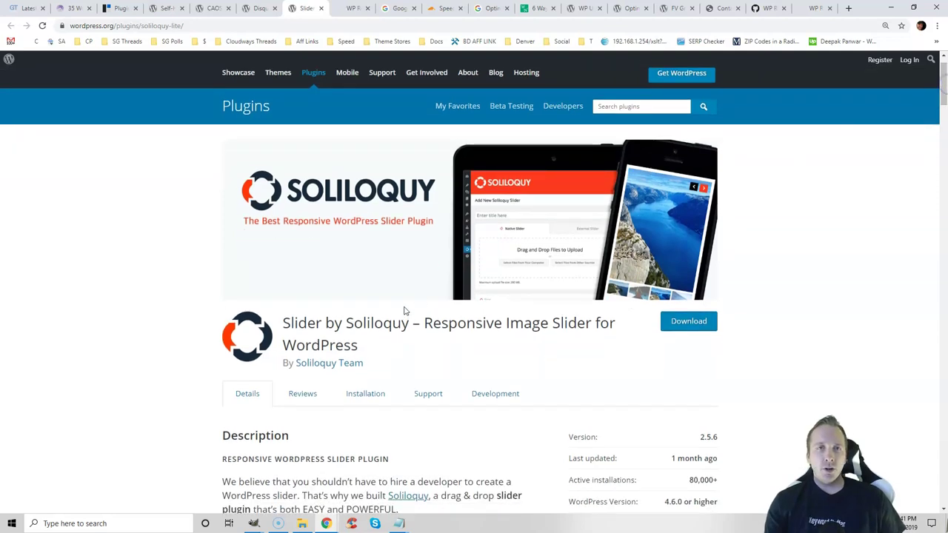
Step: Check WP Rocket's LazyLoad settings, and highlight Cloudflare's Railgun option and its description about accelerating dynamic content
key("ctrl+Tab")
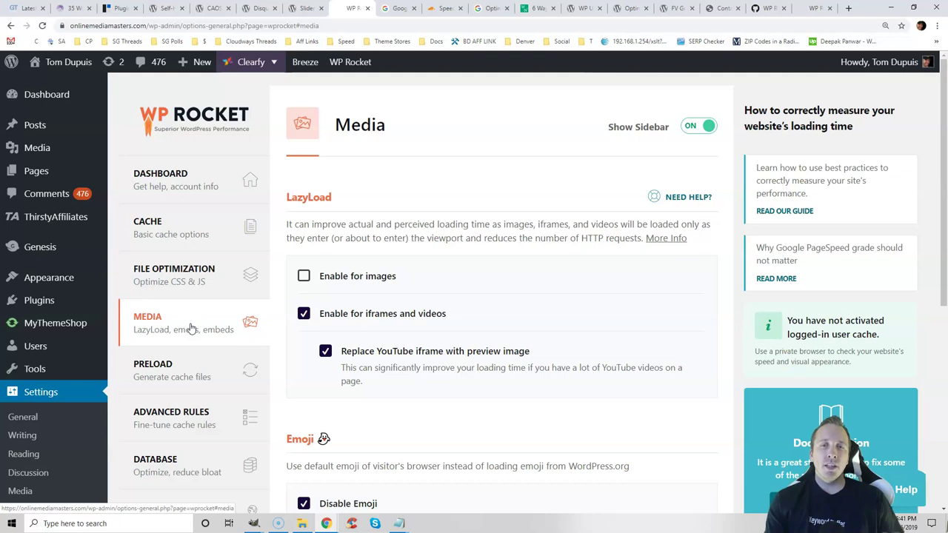
key("ctrl+Tab")
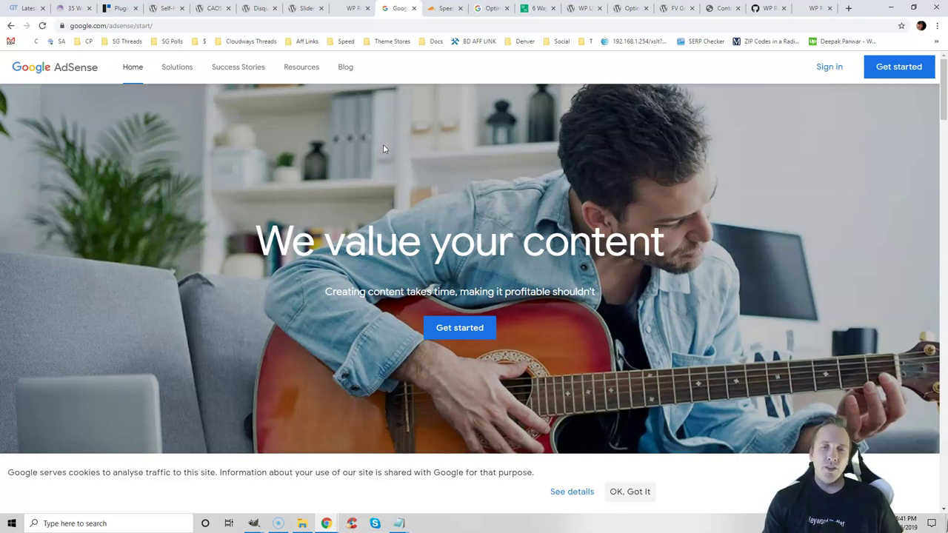
key("ctrl+Tab")
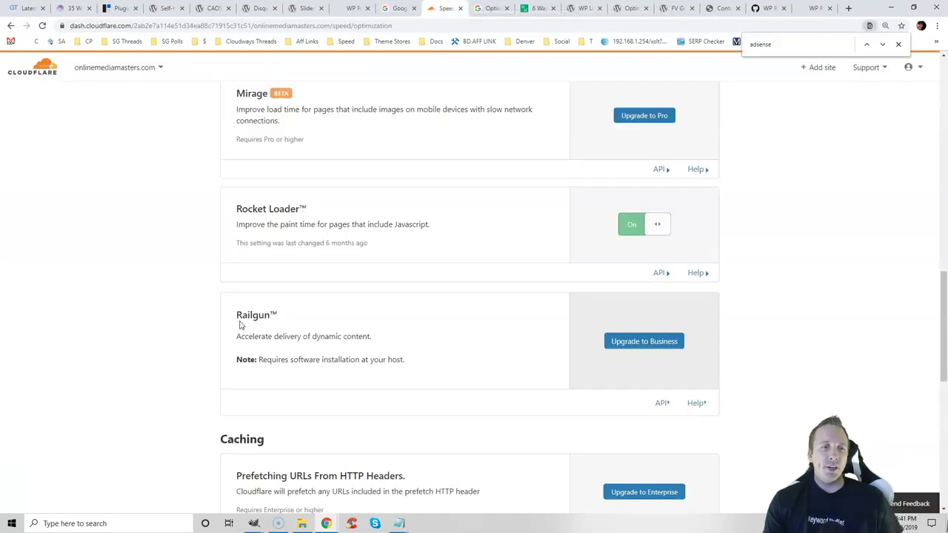
left_click_drag(235, 315, 281, 316)
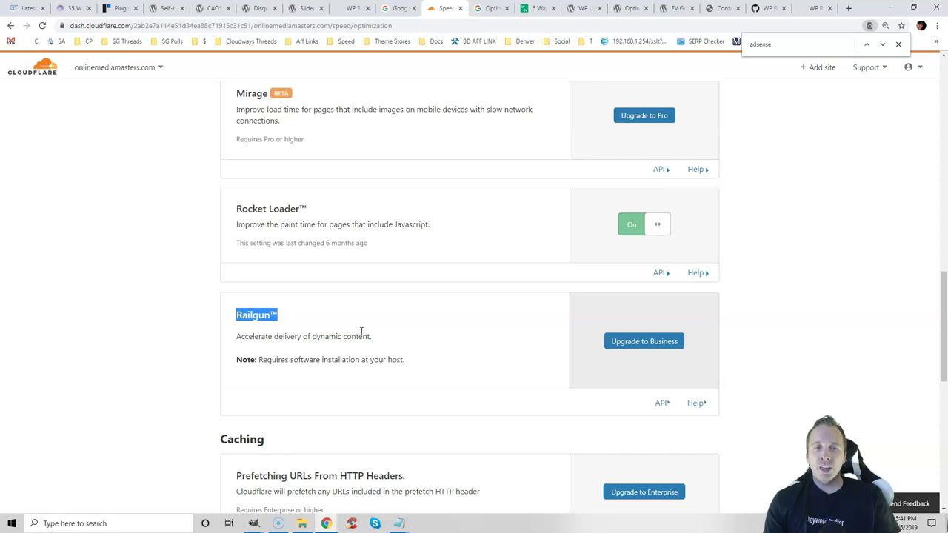
left_click_drag(237, 337, 370, 337)
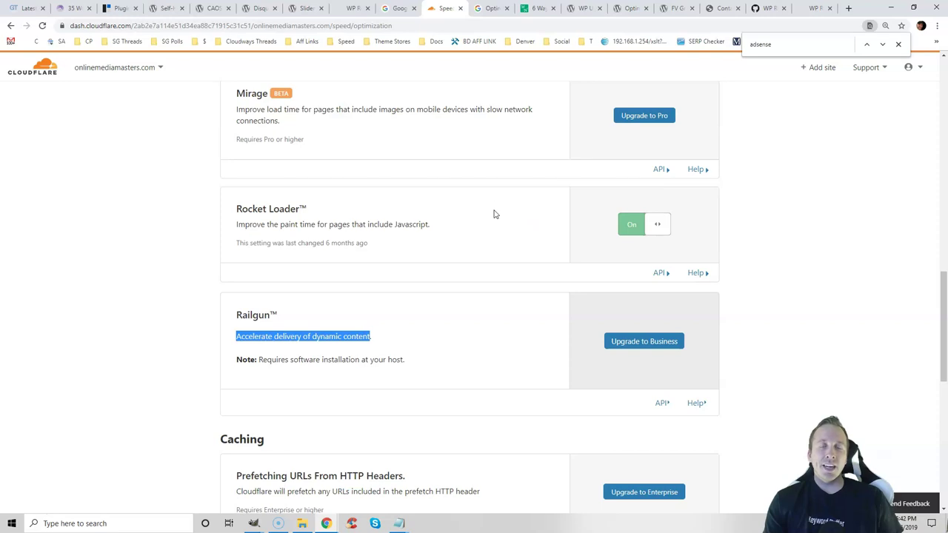
Step: View the AdSense Help page on optimizing ad balance and the WebNots article on improving AdSense page speed
left_click(490, 8)
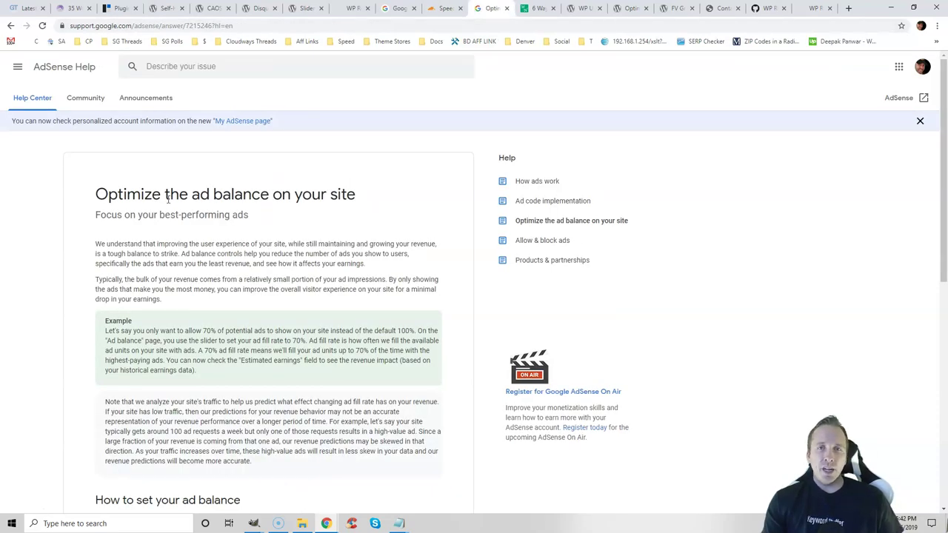
left_click(533, 8)
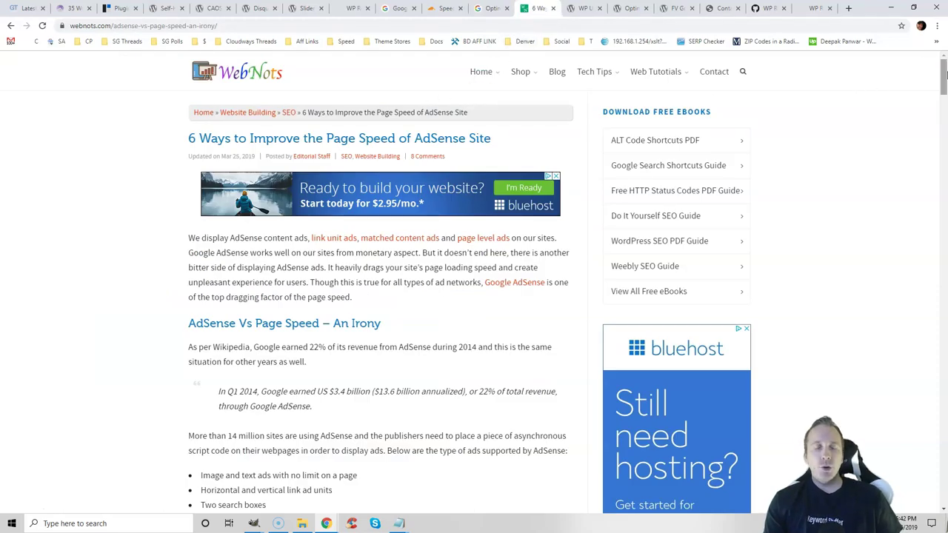
mouse_move(945, 74)
left_mouse_down()
mouse_move(944, 93)
mouse_move(944, 62)
left_mouse_up()
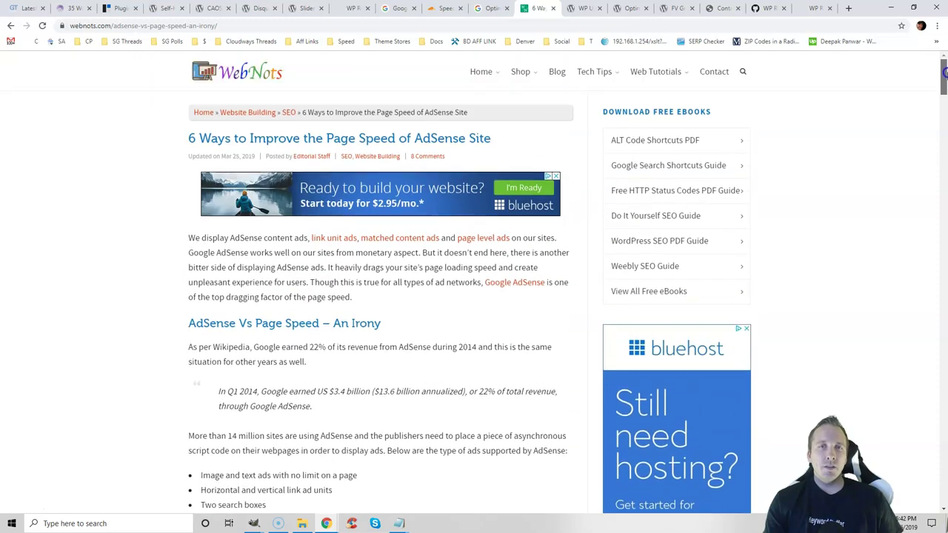
Step: Compare the WP User Avatar, Optimum Gravatar Cache and FV Gravatar Cache plugin pages
left_click(585, 8)
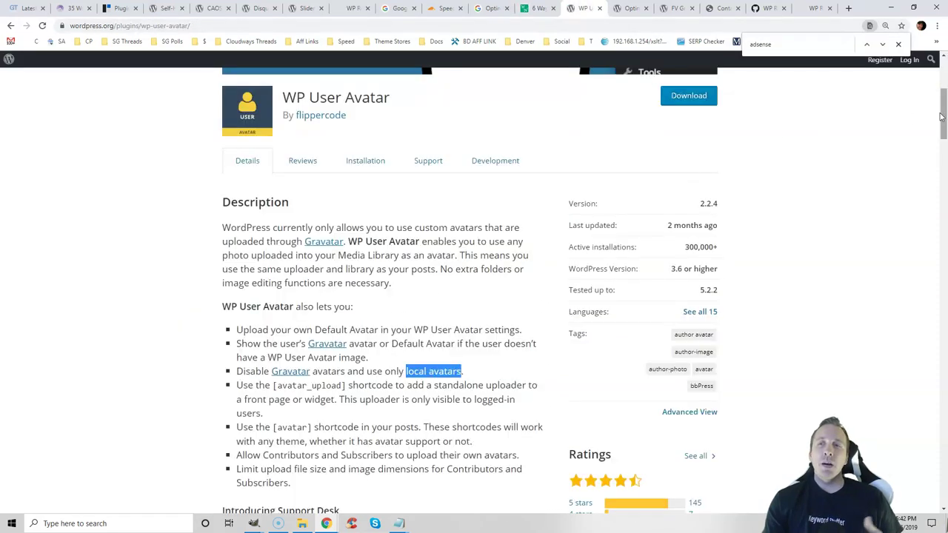
scroll(945, 108, "up", 1)
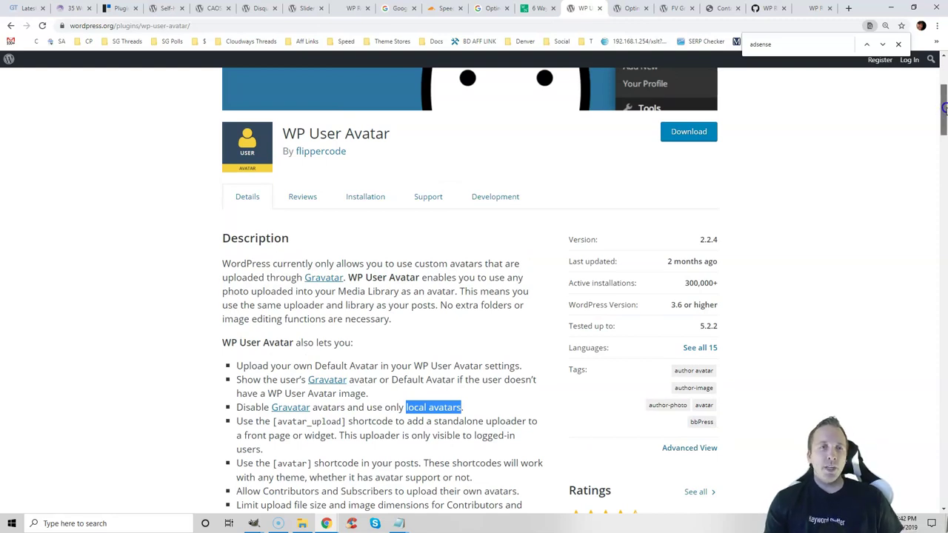
scroll(404, 267, "down", 2)
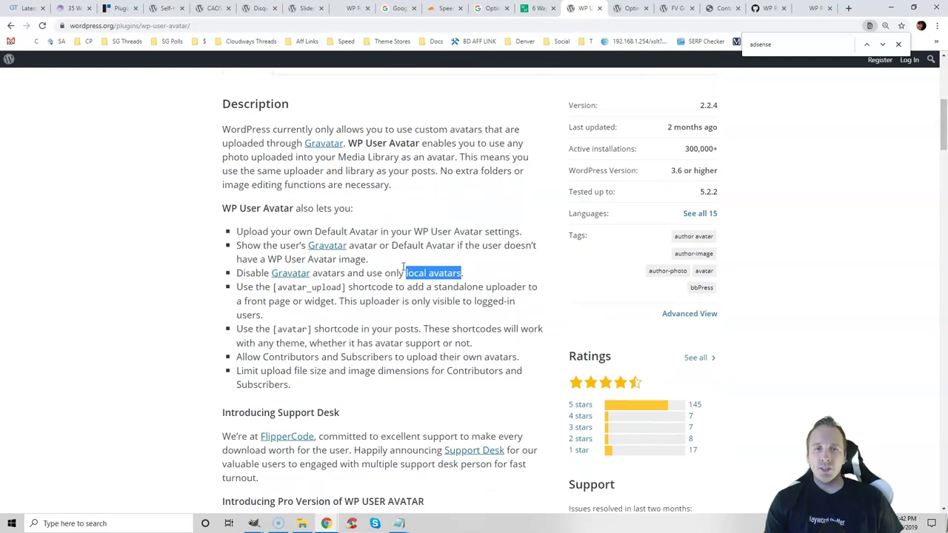
key("ctrl+Tab")
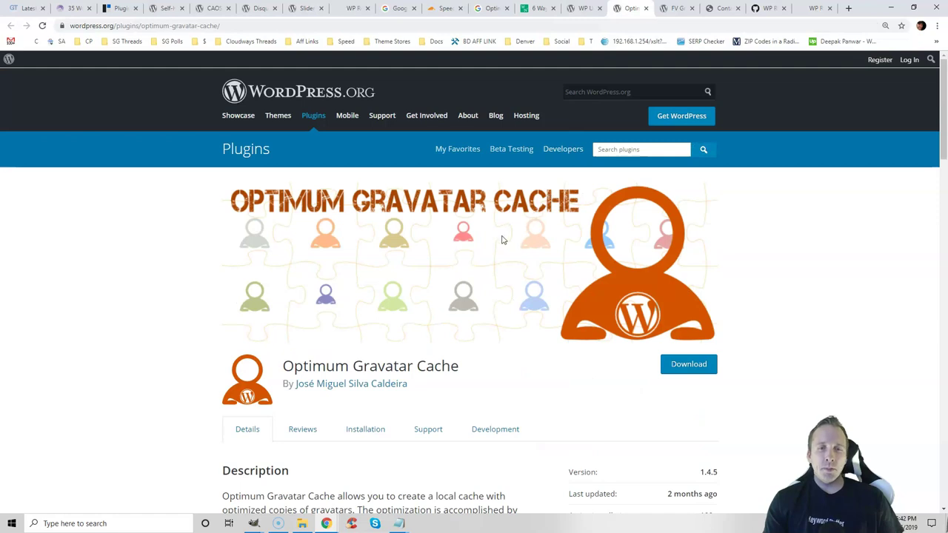
left_click(671, 9)
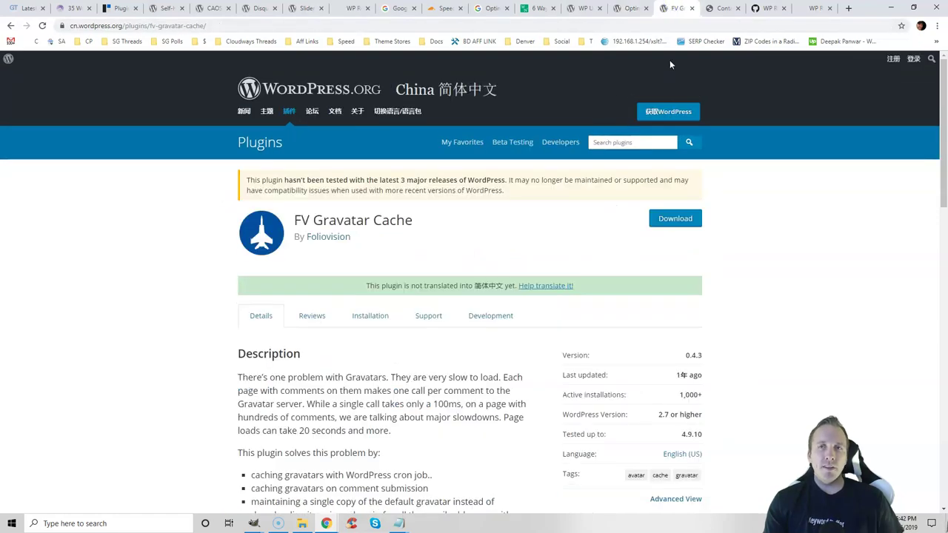
Step: View the contact page's embedded Google map and highlight domains in the DNS Prefetch domains list on GitHub Gist
left_click(709, 11)
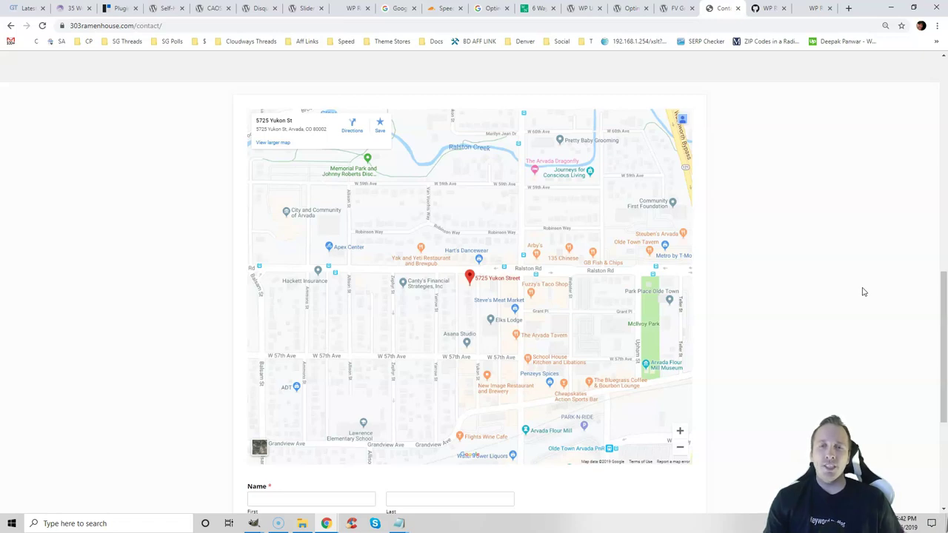
left_click(766, 8)
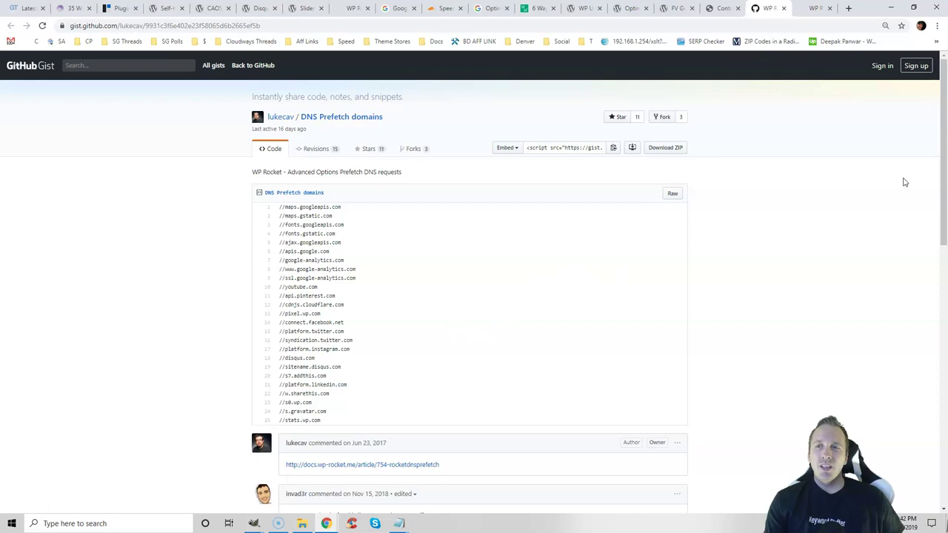
left_click(351, 27)
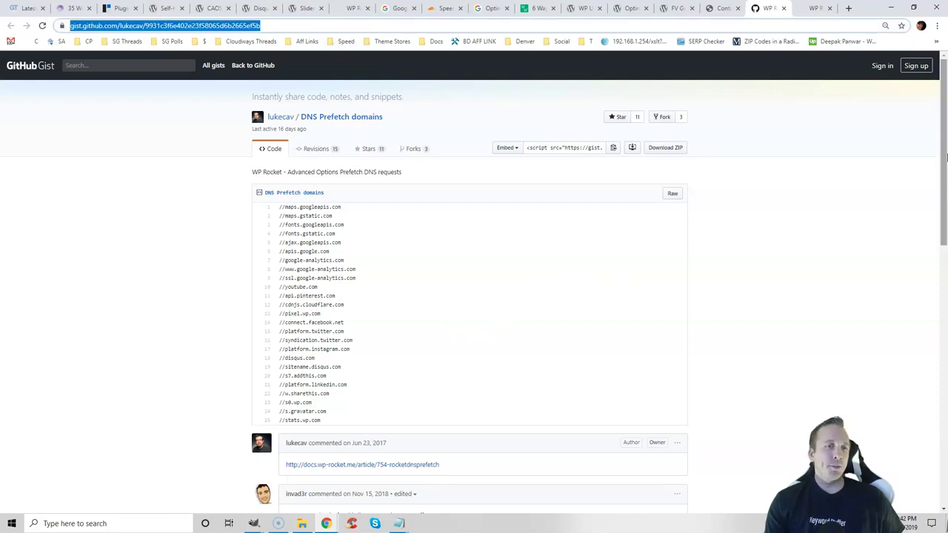
left_click_drag(425, 372, 331, 249)
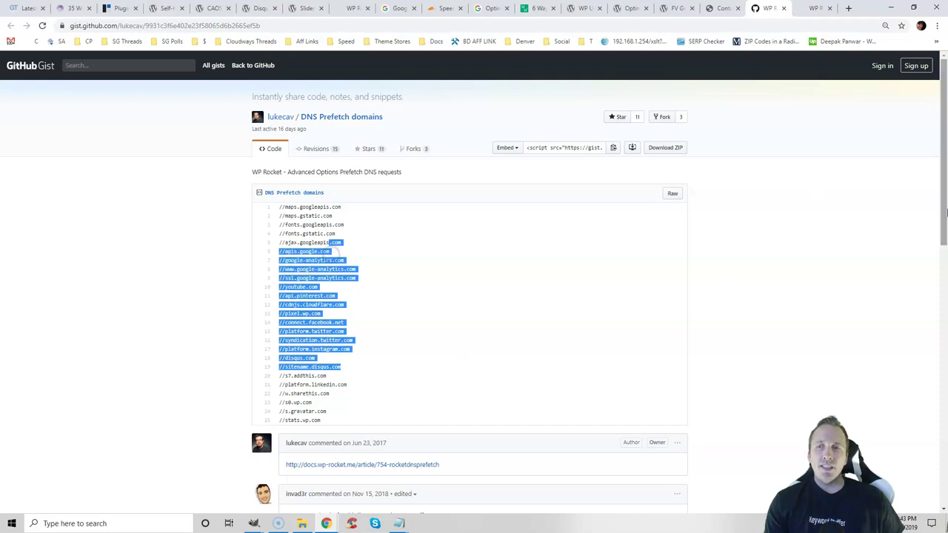
scroll(947, 213, "down", 10)
left_click_drag(378, 389, 341, 220)
Step: Review the URLs to prefetch under Prefetch DNS Requests in WP Rocket's Preload settings
left_click(813, 8)
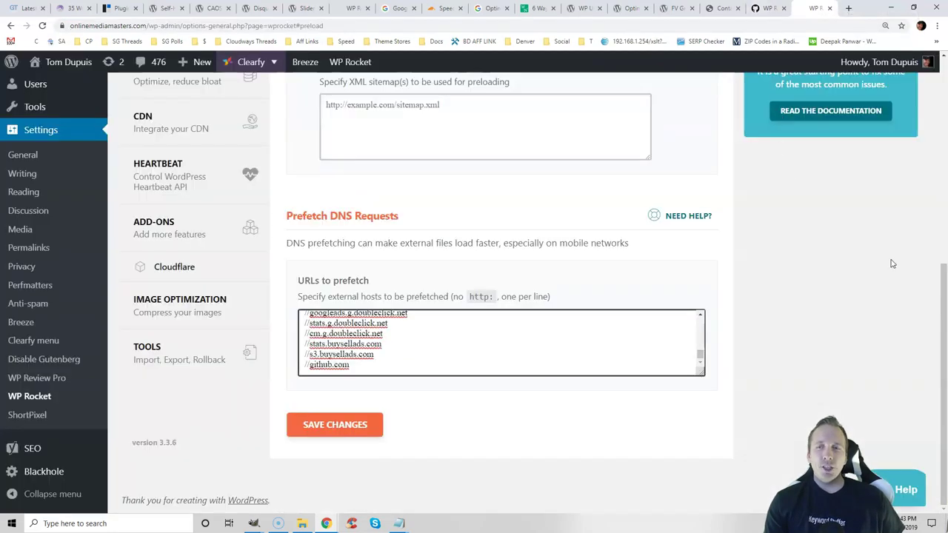
left_click_drag(945, 263, 945, 309)
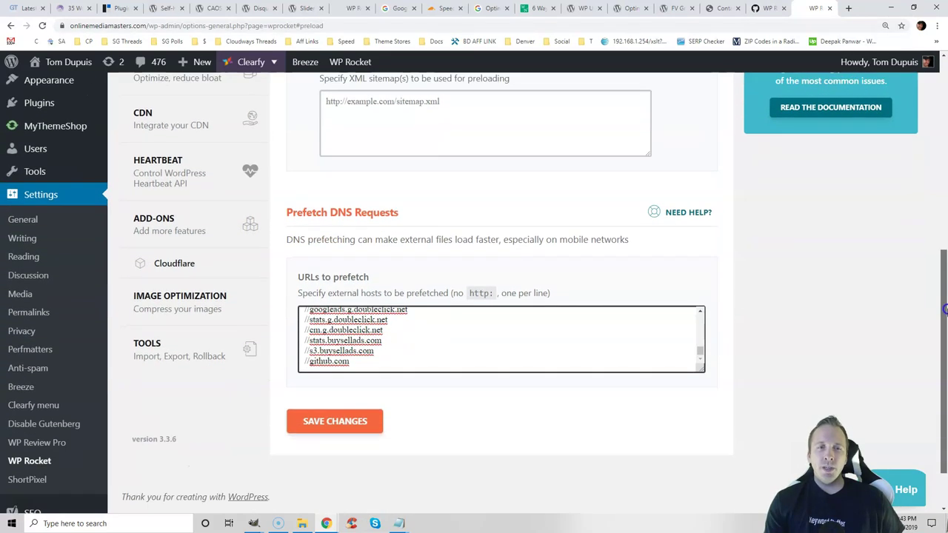
left_click_drag(412, 351, 345, 293)
left_click(359, 335)
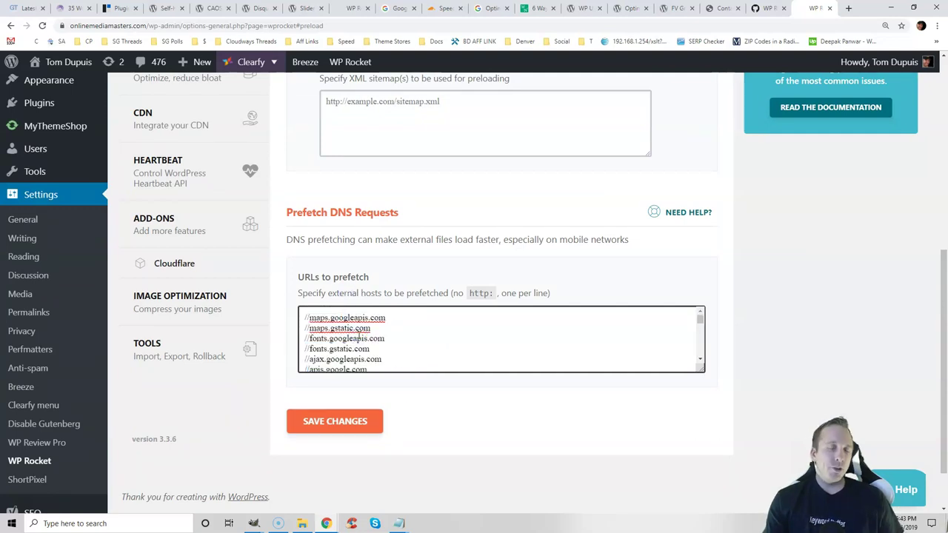
Step: Review Clearfy's plugin page, its Performance options for scripts, revisions and query strings, and its Widgets settings
left_click(27, 8)
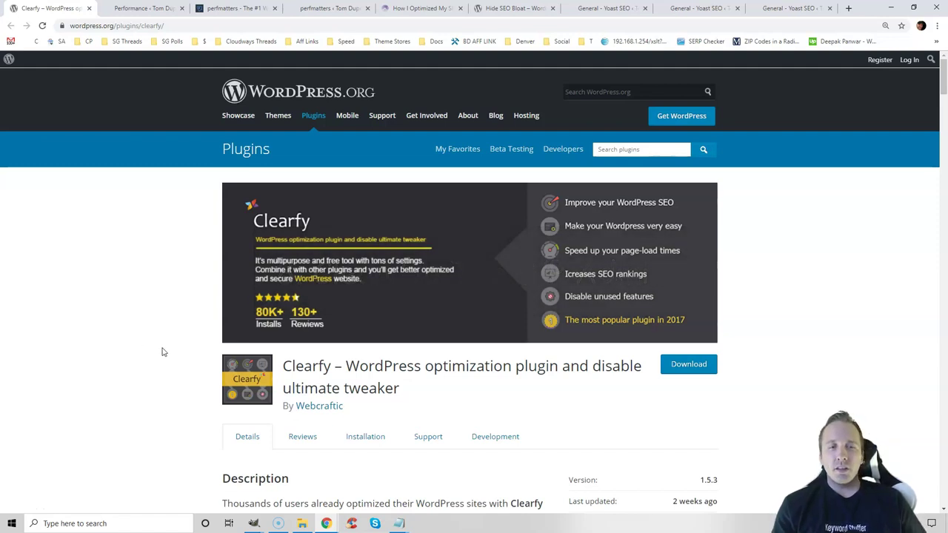
left_click(127, 8)
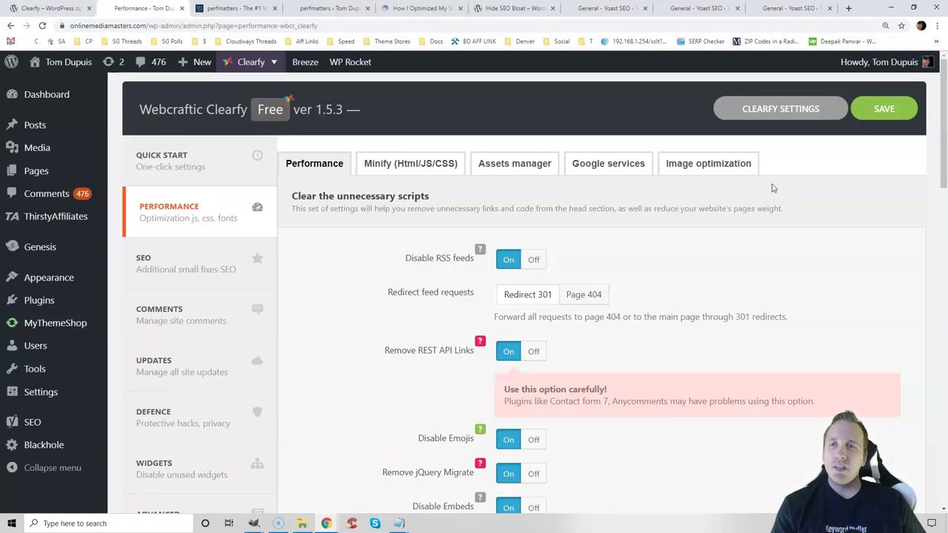
left_click_drag(945, 134, 943, 346)
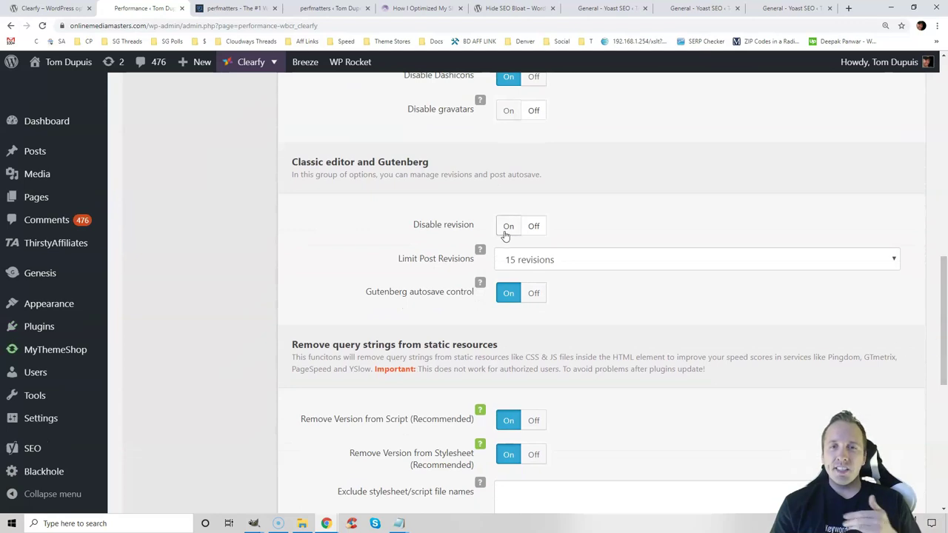
left_click_drag(944, 296, 944, 86)
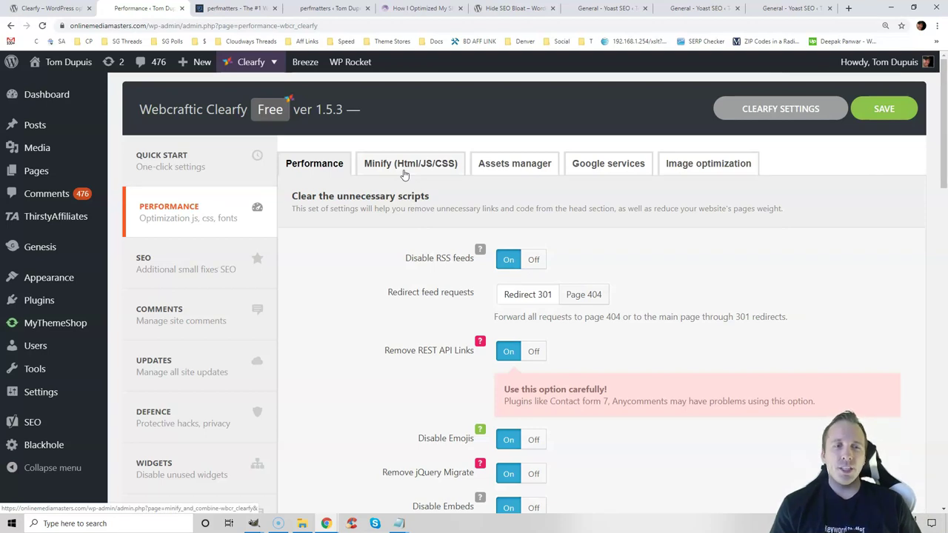
scroll(370, 223, "down", 3)
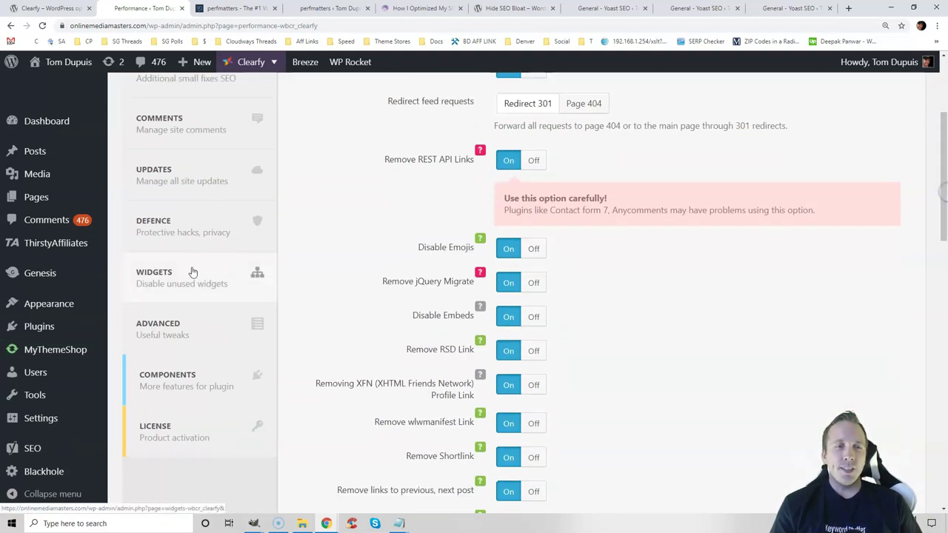
left_click(192, 273)
mouse_move(944, 154)
left_mouse_down()
mouse_move(946, 317)
mouse_move(945, 171)
left_mouse_up()
Step: View the perfmatters website and review the Perfmatters options, including heartbeat, revisions, autosave and WooCommerce
left_click(236, 8)
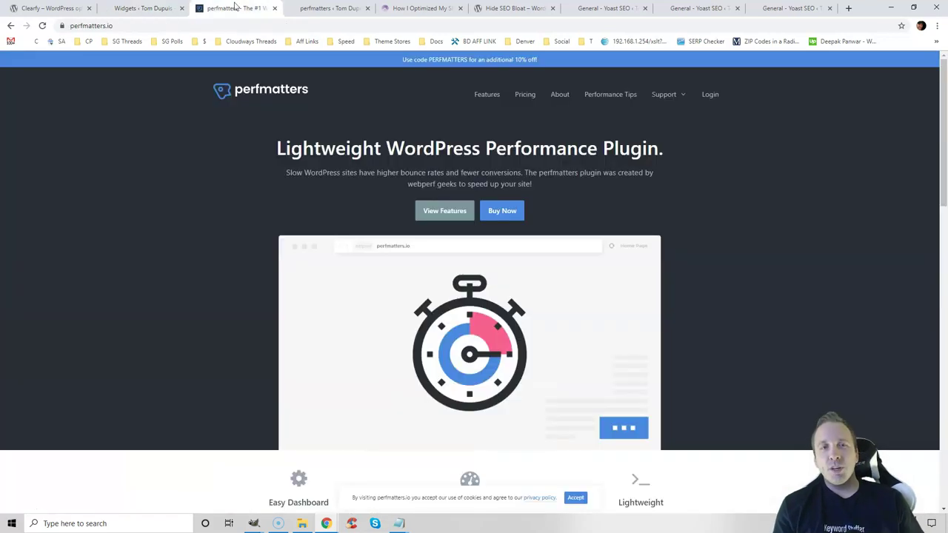
left_click(321, 7)
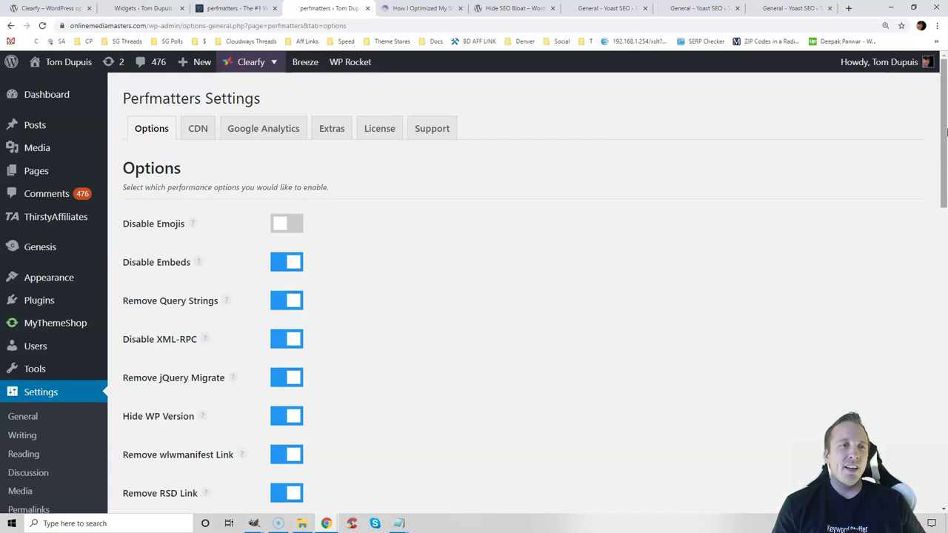
left_click(945, 130)
left_click_drag(945, 130, 939, 355)
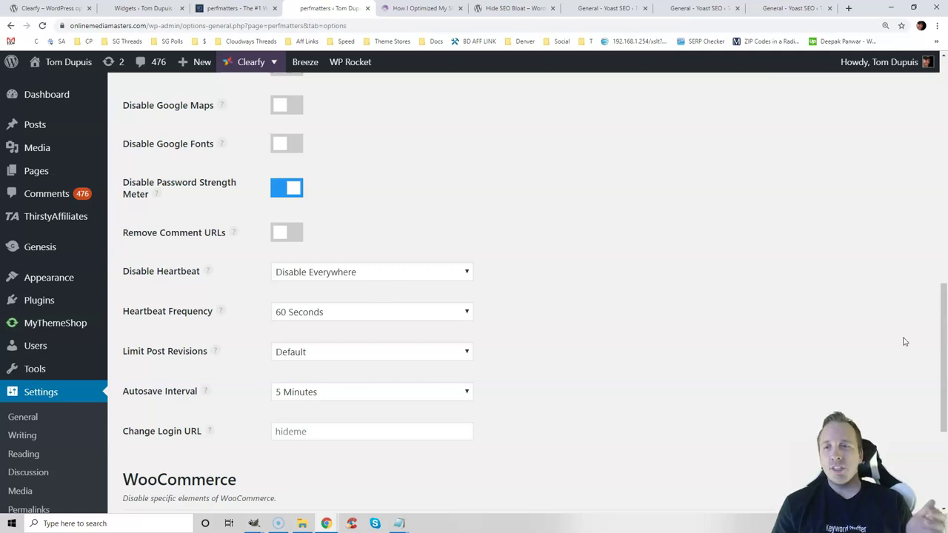
left_click_drag(946, 343, 946, 417)
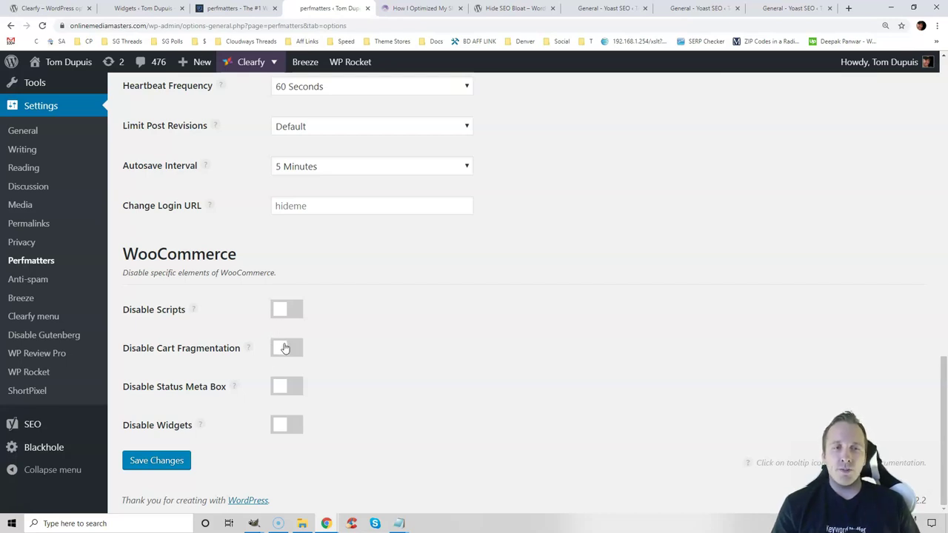
left_click_drag(942, 393, 928, 83)
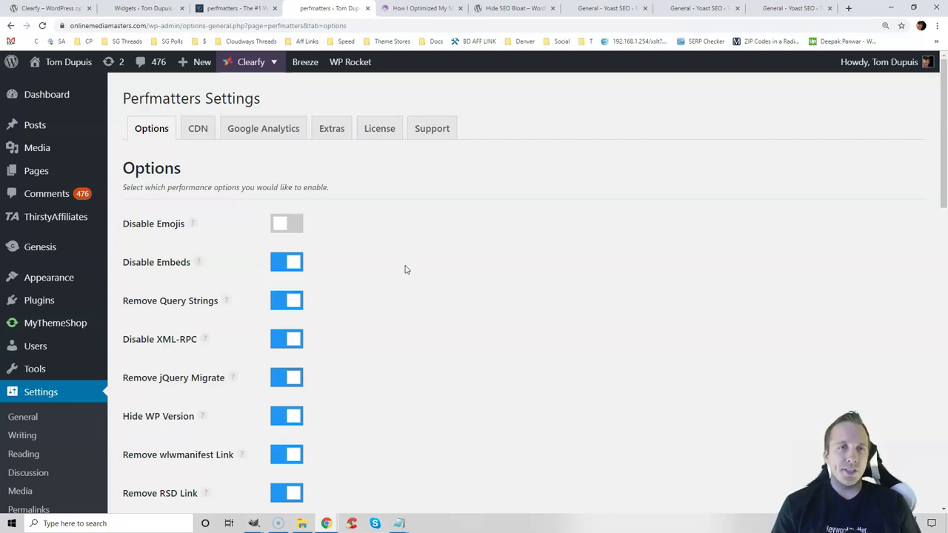
Step: In the Script Manager of the slow WordPress site post, set WP Review Pro to be disabled Everywhere
left_click(419, 8)
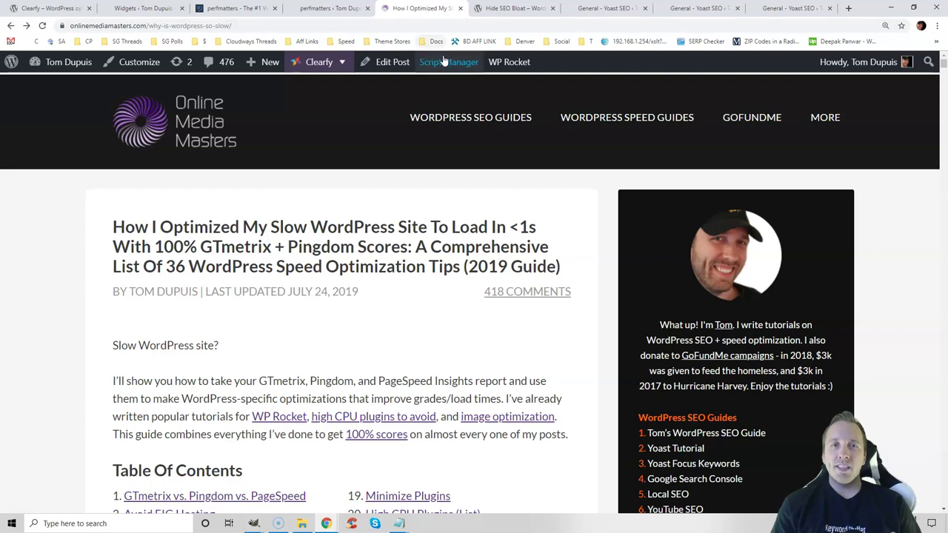
left_click(441, 64)
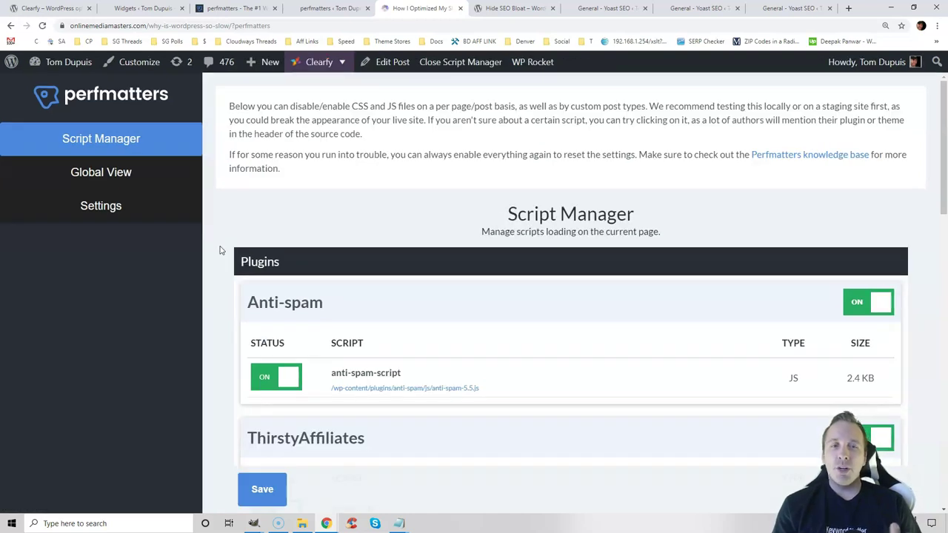
left_click_drag(945, 127, 945, 225)
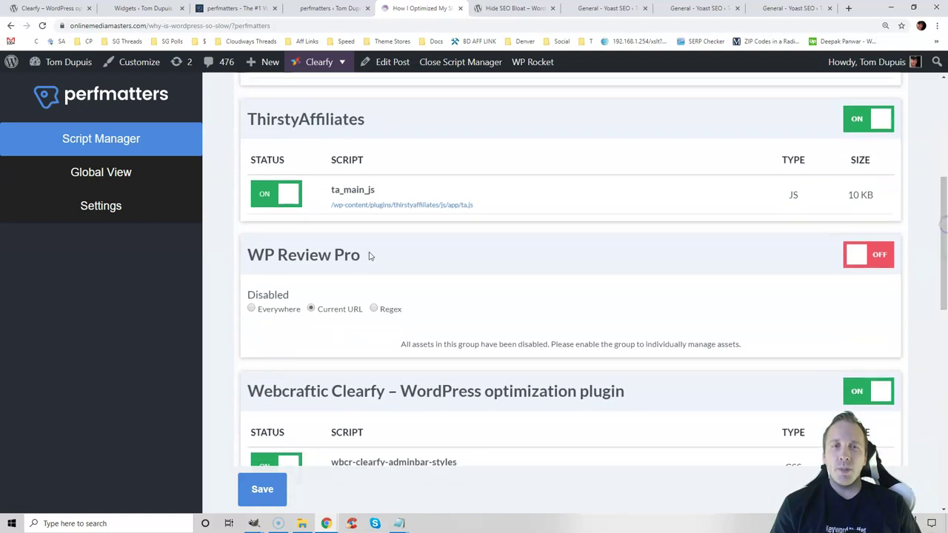
left_click_drag(364, 256, 247, 257)
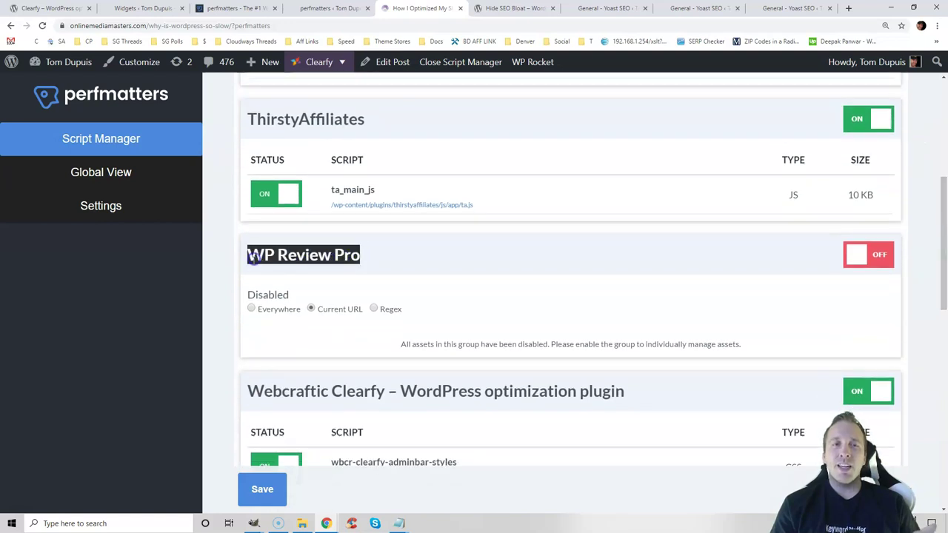
left_click(252, 310)
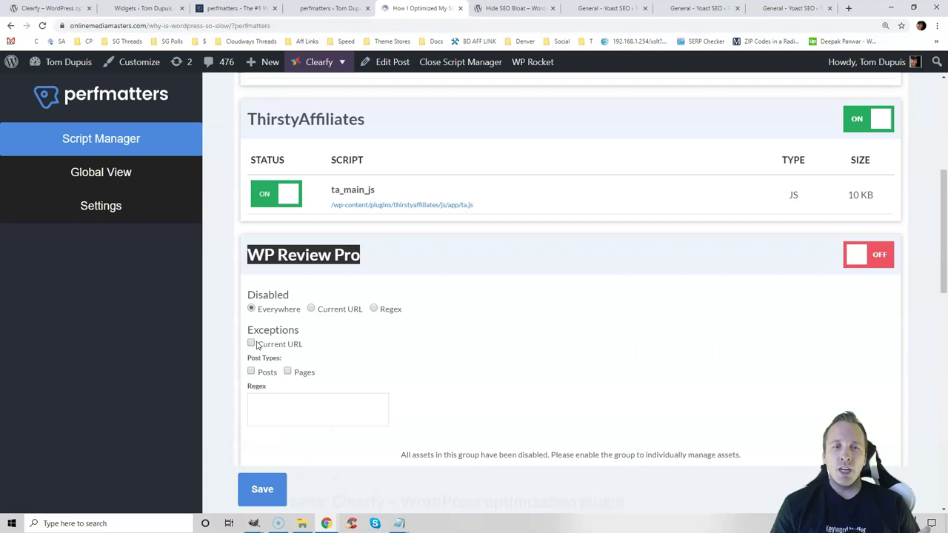
left_click_drag(945, 258, 945, 185)
Step: View the Hide SEO Bloat plugin description and compare the two open versions of the Yoast SEO dashboard
key("ctrl+Tab")
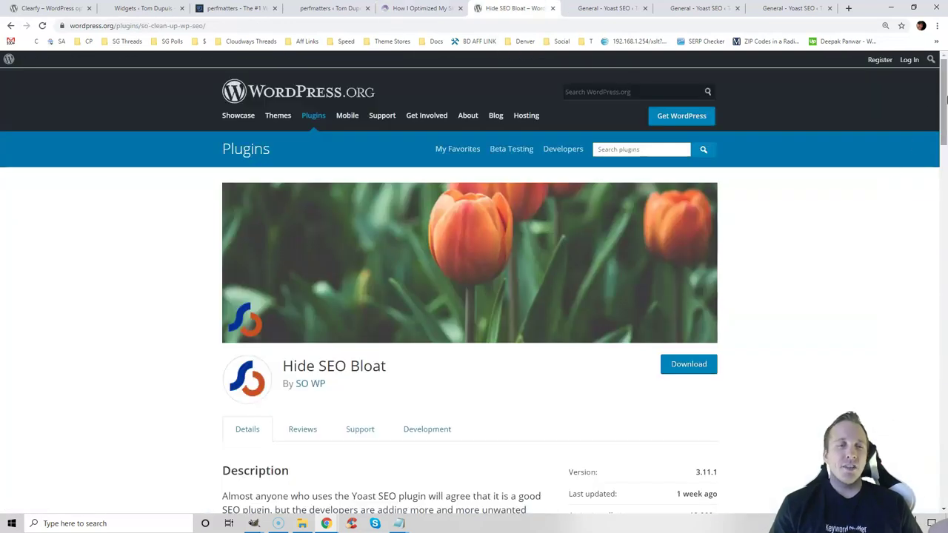
left_click_drag(945, 99, 945, 159)
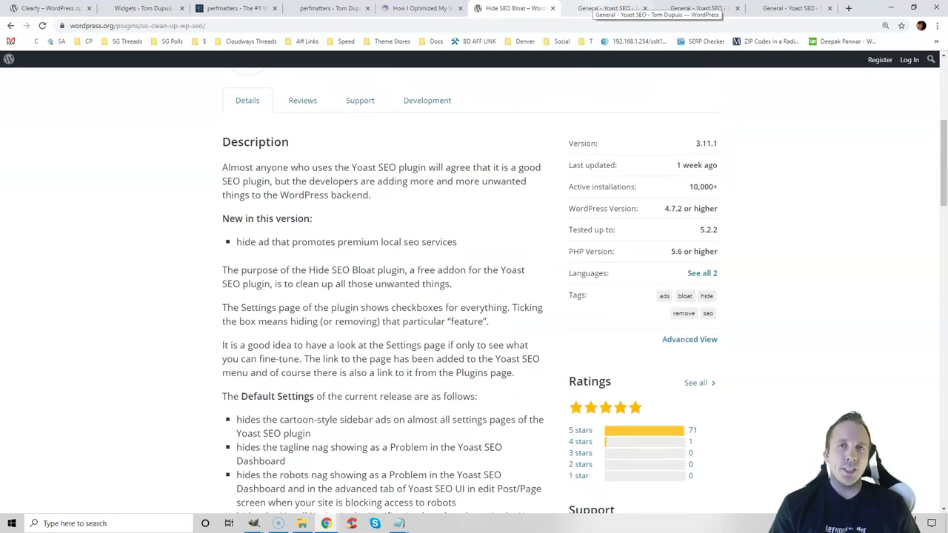
left_click(604, 8)
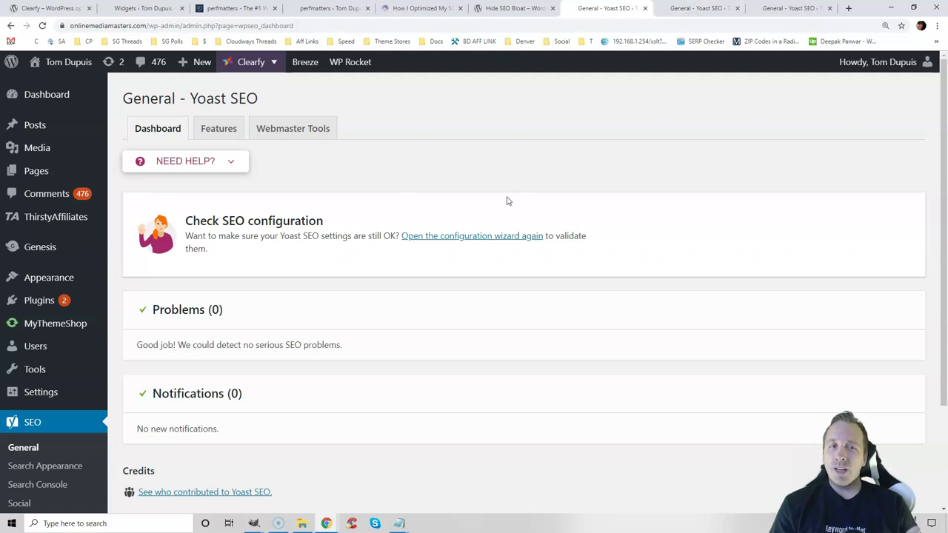
left_click(697, 8)
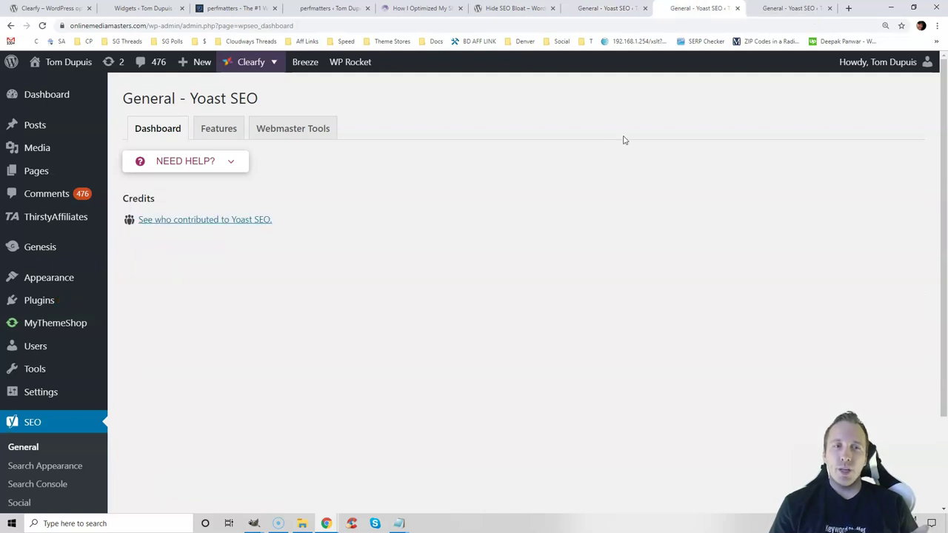
left_click(604, 9)
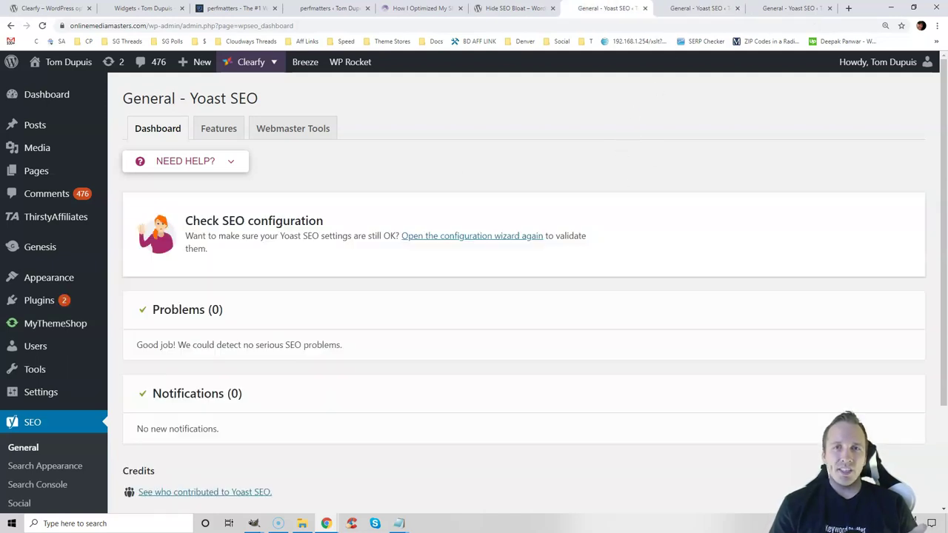
left_click(697, 8)
left_click(614, 7)
left_click(680, 8)
Step: Review which Yoast SEO features are switched on or off in the general settings
left_click(789, 8)
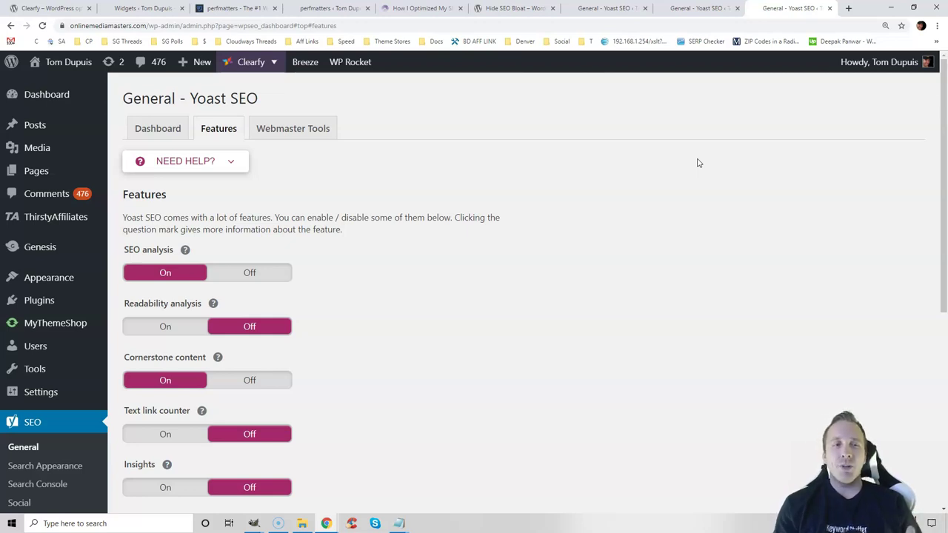
scroll(694, 190, "down", 3)
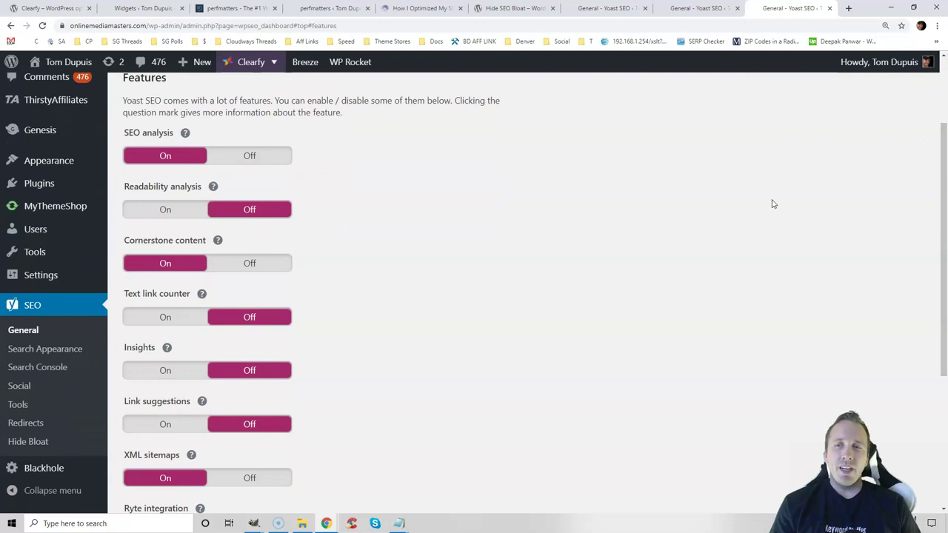
left_click_drag(946, 178, 945, 319)
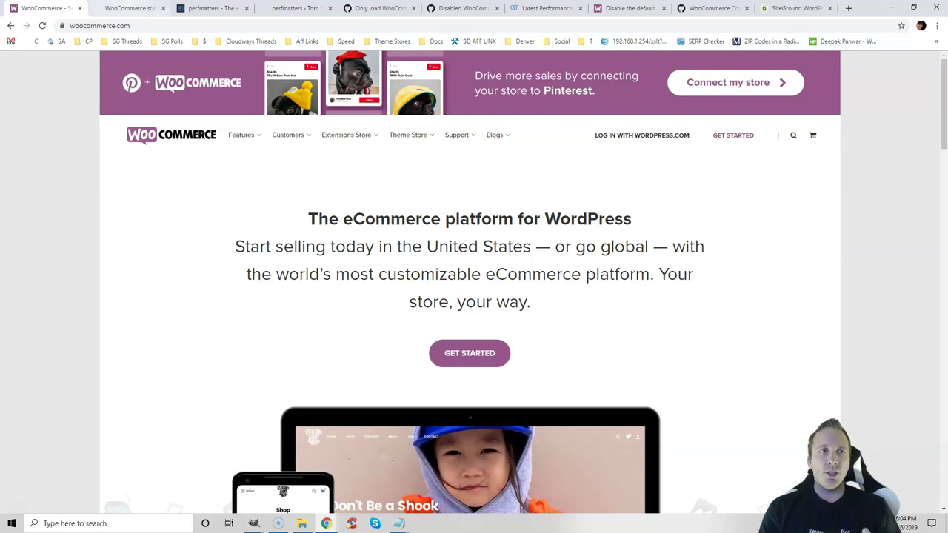
Step: Review the WooCommerce status tools for clearing transients and customer sessions
left_click(129, 9)
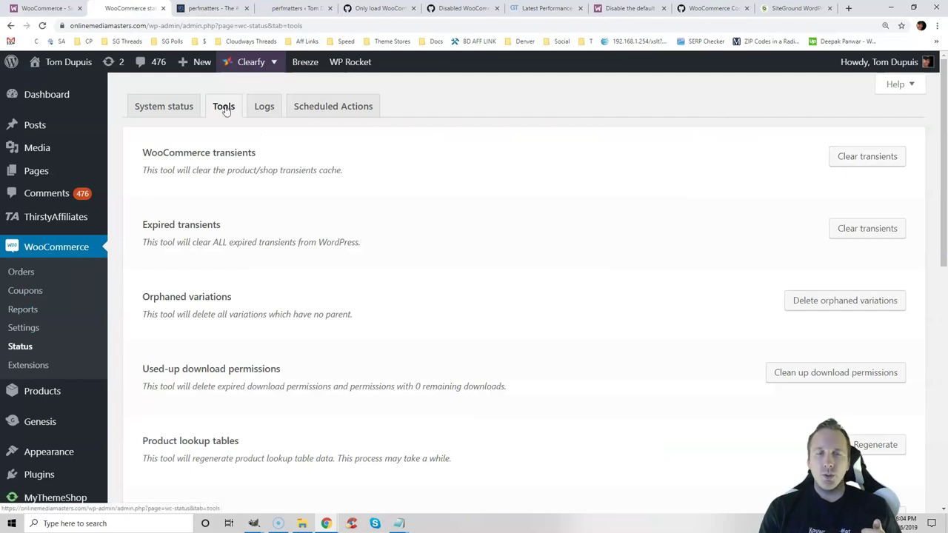
left_click_drag(945, 163, 945, 330)
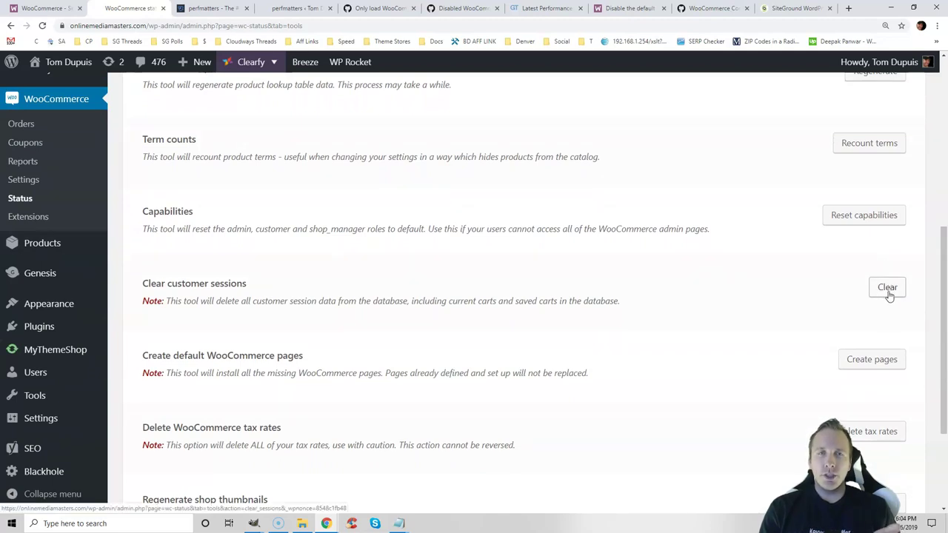
Step: Enable Disable Scripts and Disable Cart Fragmentation in the WooCommerce options of Perfmatters
left_click(211, 8)
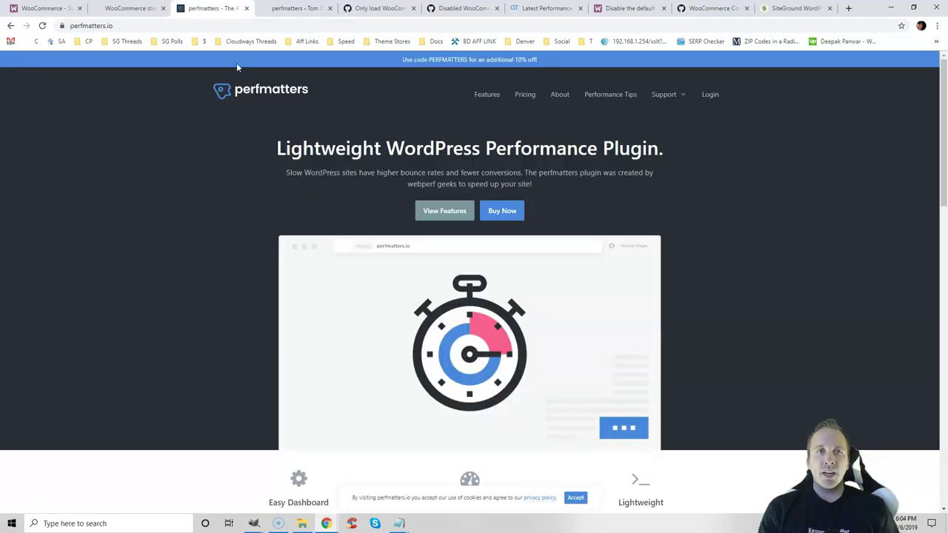
left_click(280, 7)
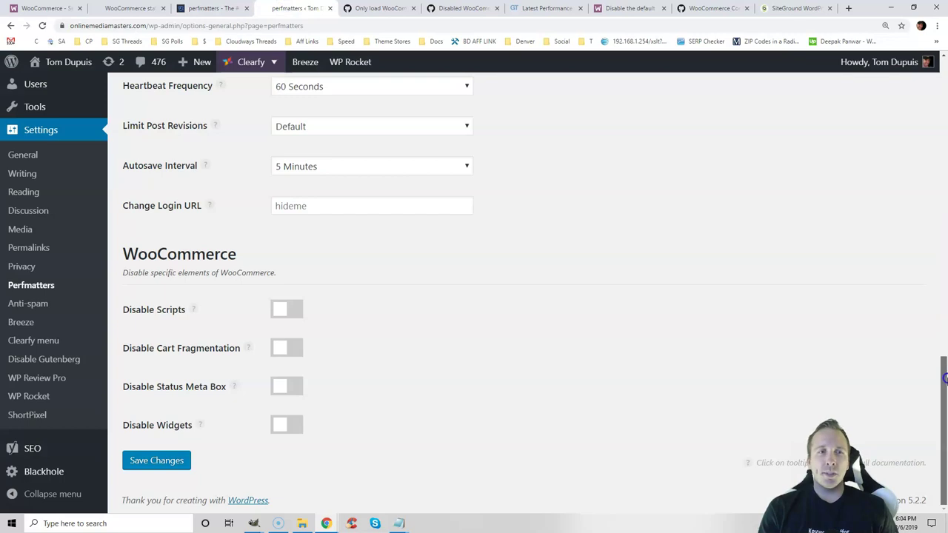
left_click(288, 311)
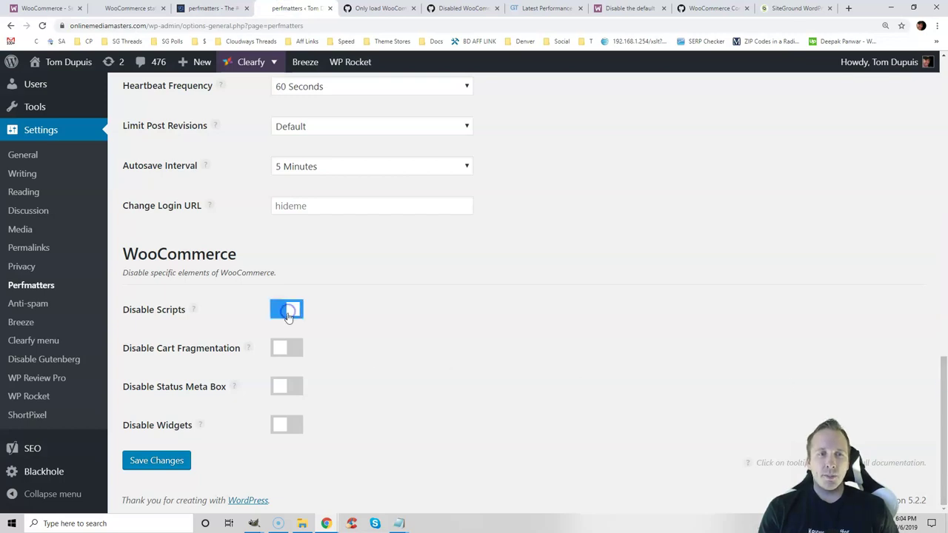
left_click(289, 348)
Step: View the GTmetrix waterfall chart and highlight the cart fragments snippet in the functions.php gist
left_click(545, 8)
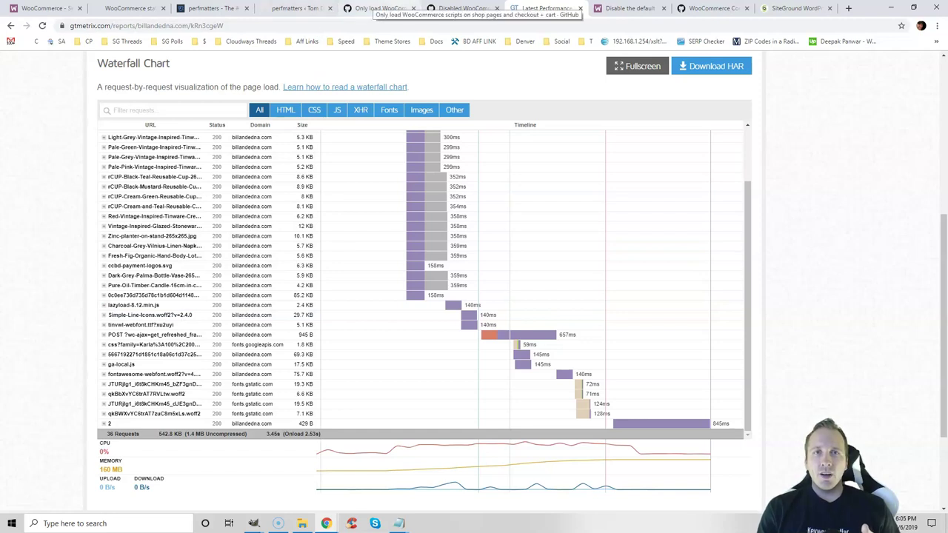
left_click(448, 9)
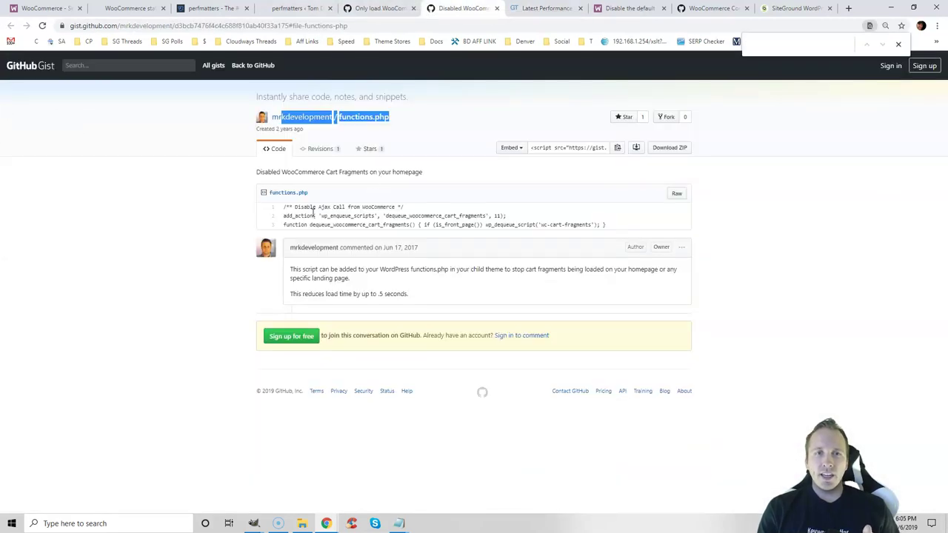
left_click_drag(285, 207, 493, 215)
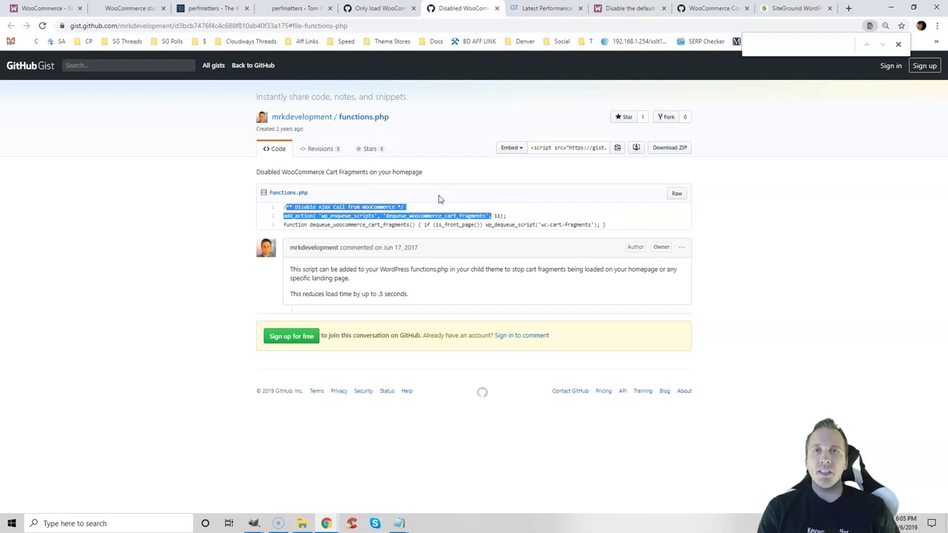
Step: View the WooCommerce doc on disabling the default stylesheet and the woocommerce-optimize-scripts.php gist
left_click(630, 8)
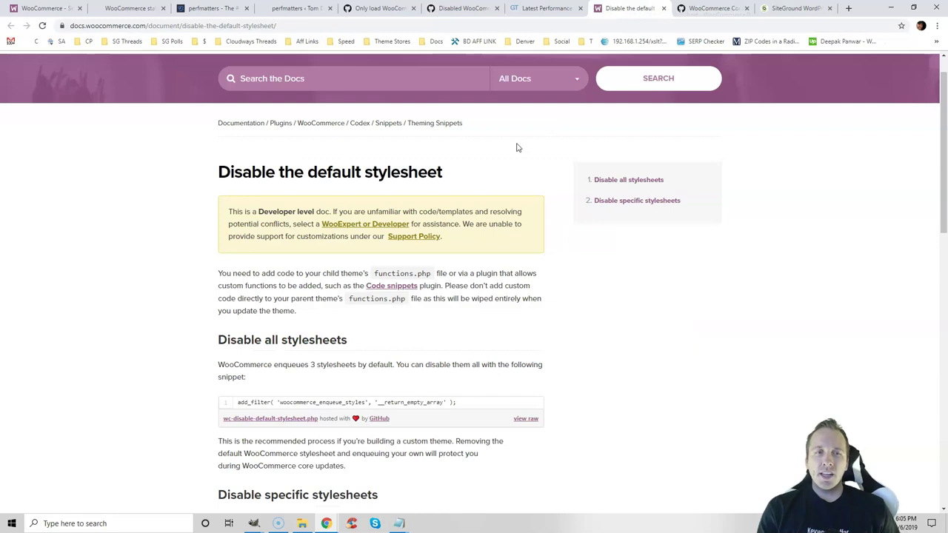
mouse_move(945, 128)
left_mouse_down()
mouse_move(945, 313)
mouse_move(944, 125)
left_mouse_up()
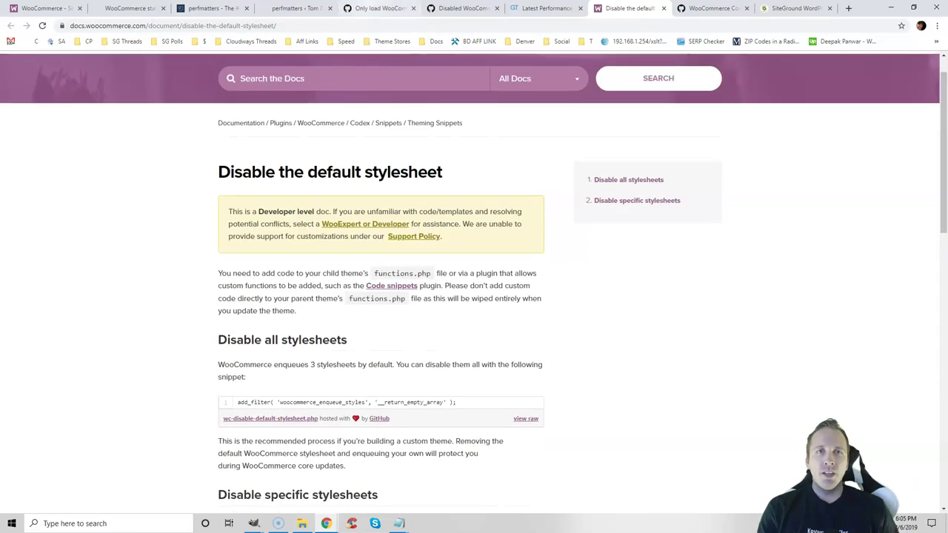
key("ctrl+5")
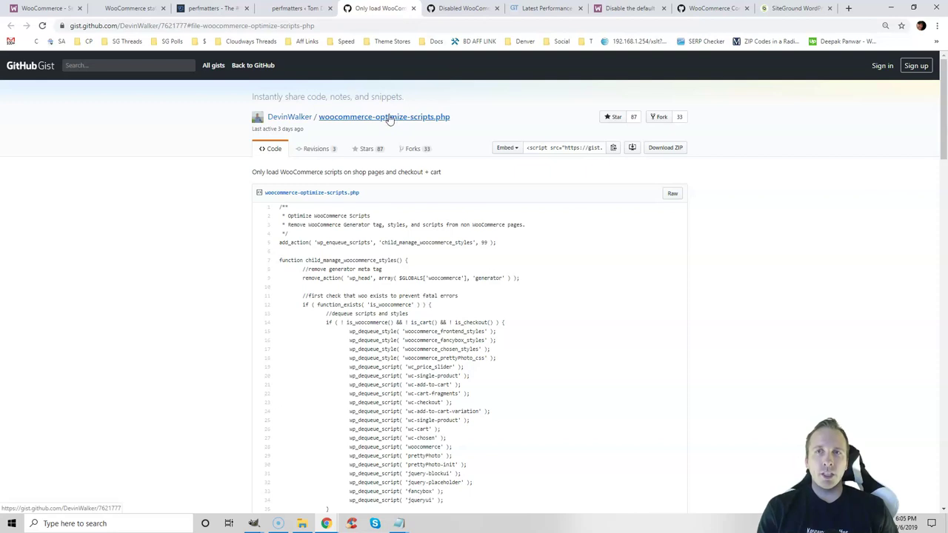
Step: View SiteGround's hosting features comparison and highlight the StartUp plan's monthly price
key("ctrl+9")
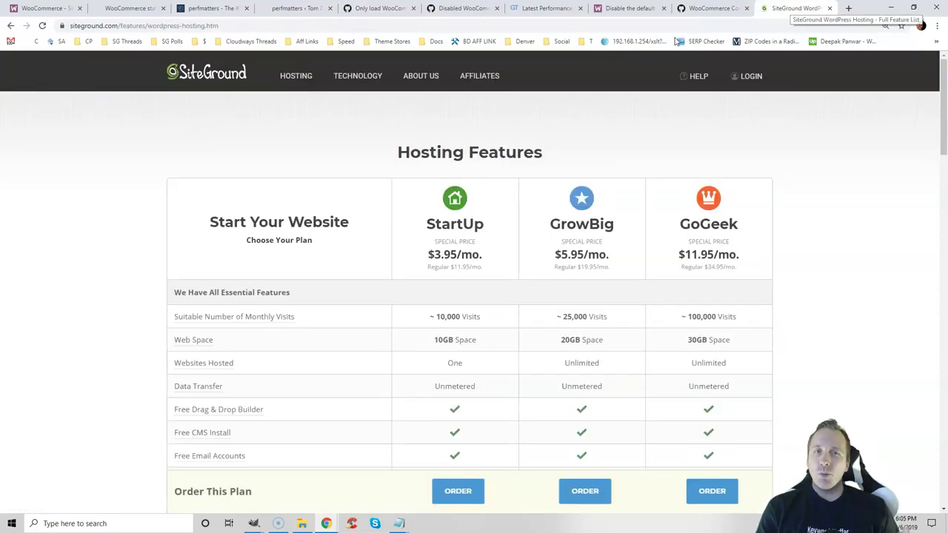
left_click_drag(945, 120, 945, 140)
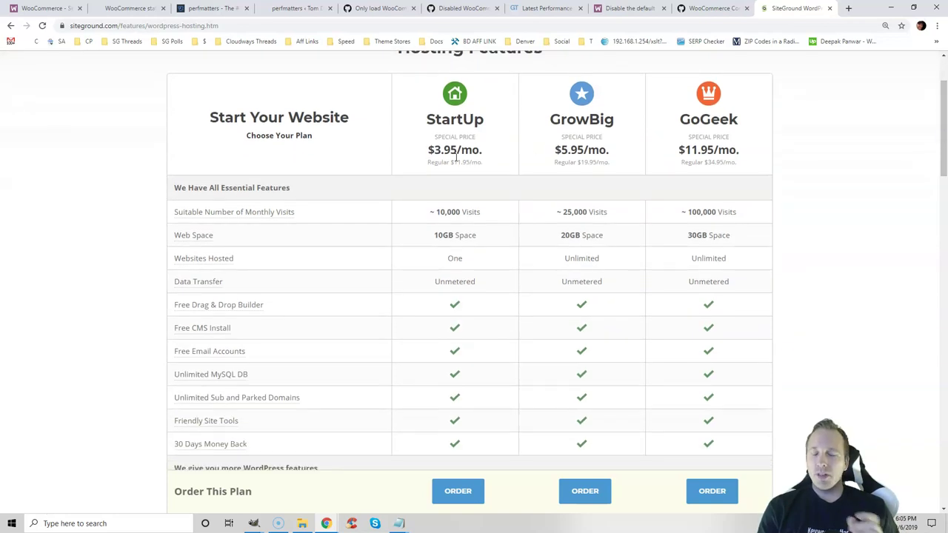
left_click_drag(433, 149, 482, 151)
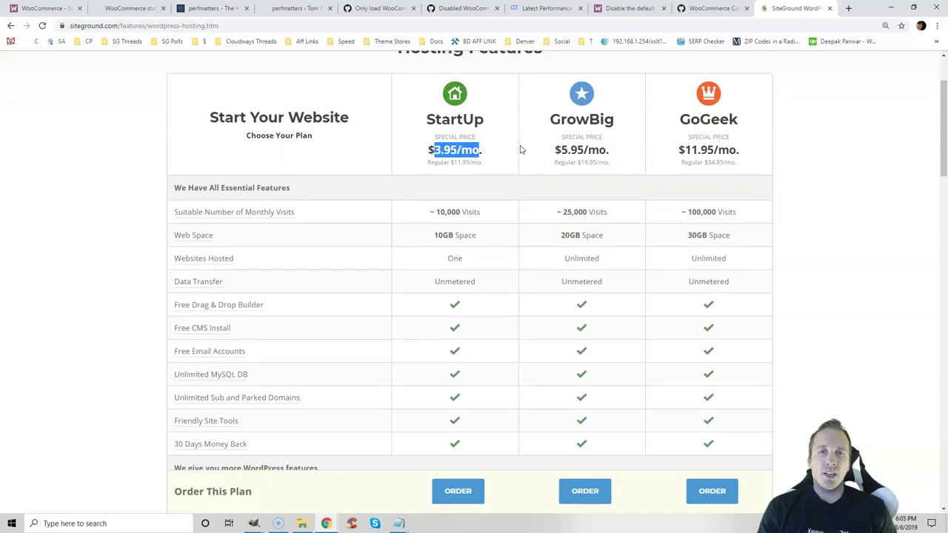